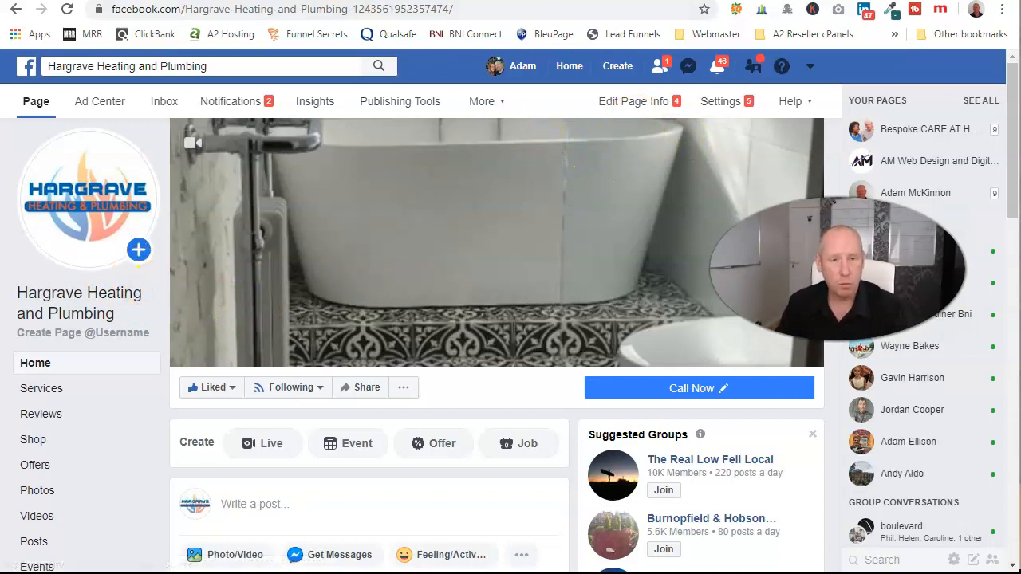
# Switch from the Hargrave Facebook page to the Google tab and select its address.
pyautogui.click(343, 0)
pyautogui.click(346, 11)
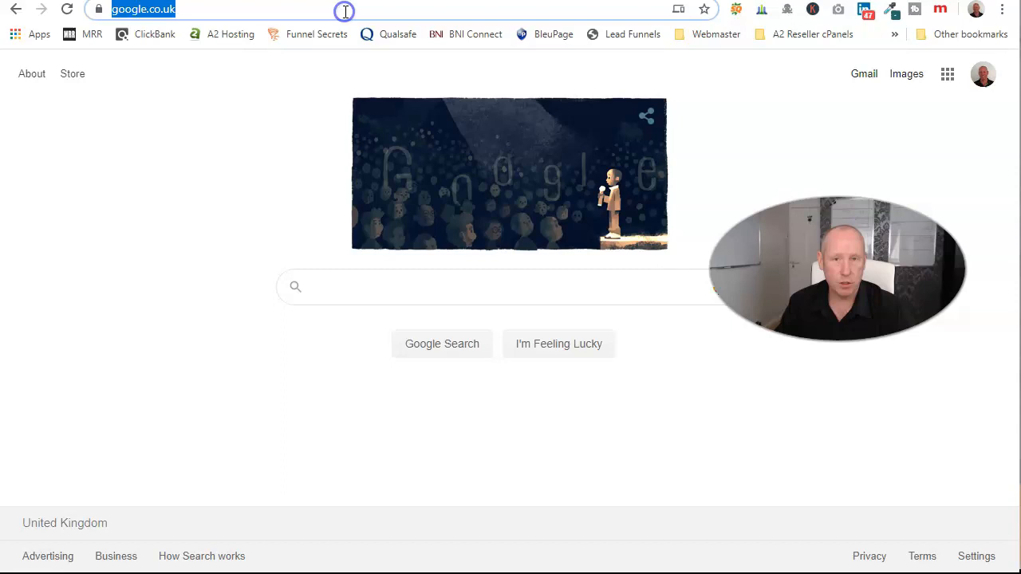
# Go to canva.com, correcting the mistyped letter along the way.
pyautogui.write('cn')
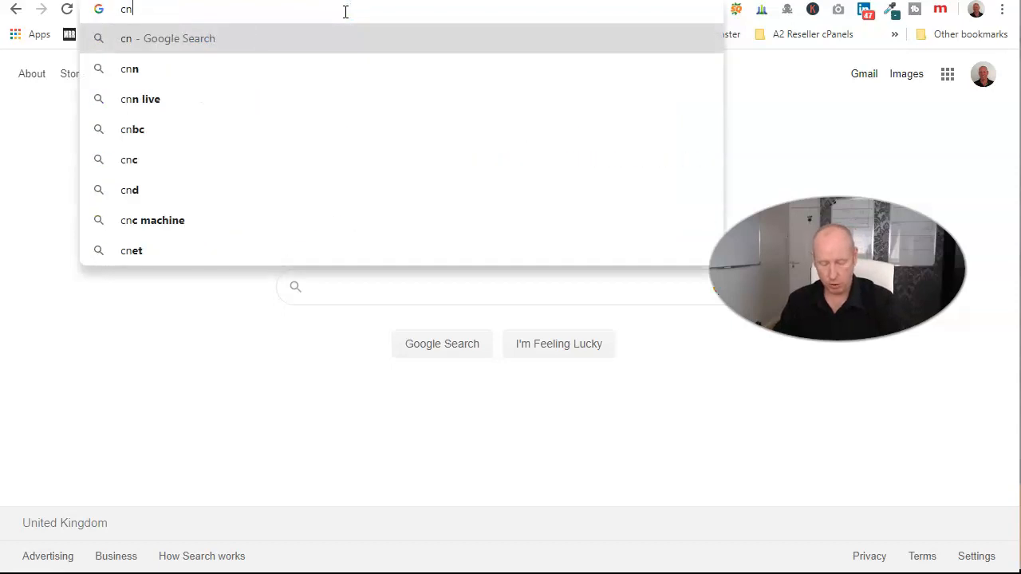
pyautogui.press('BackSpace')
pyautogui.write('anva.c')
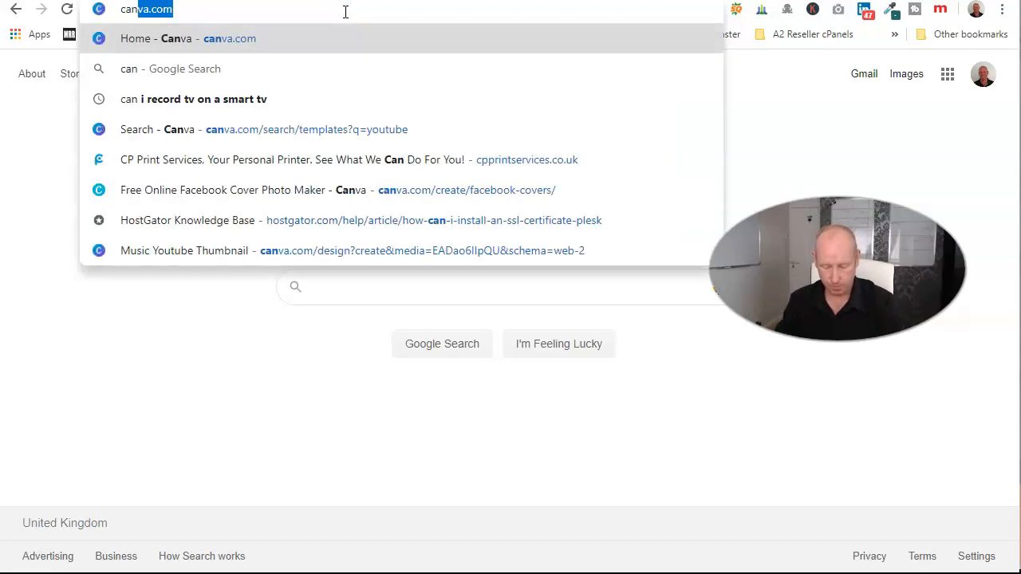
pyautogui.write('om')
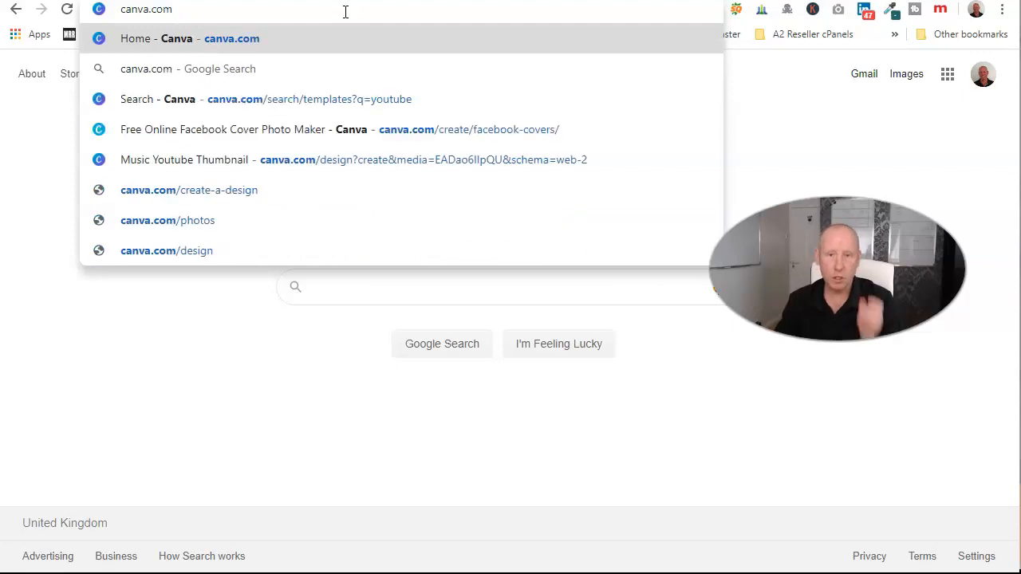
pyautogui.press('Return')
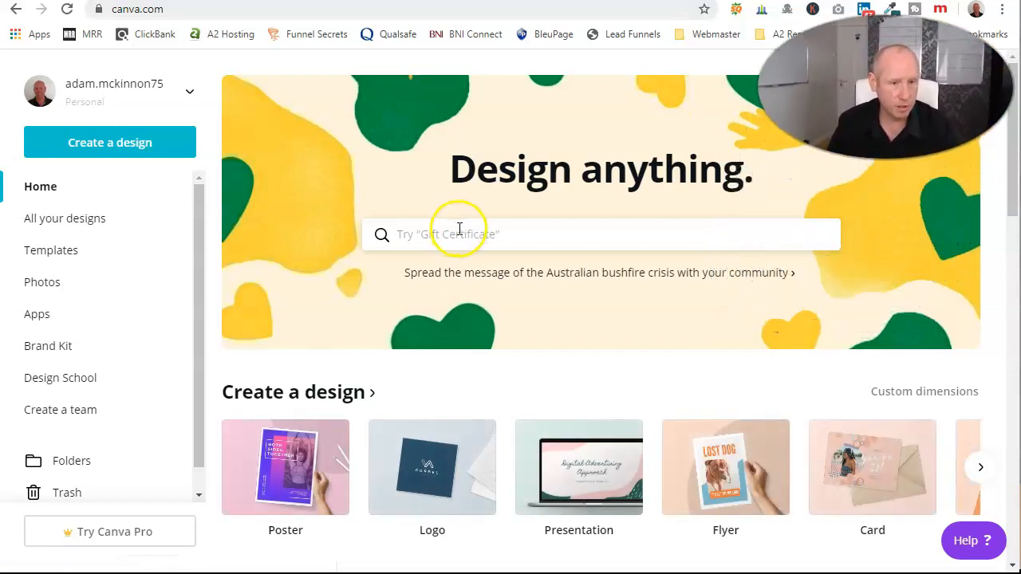
# Search Canva designs for 'facebook' and point out the Facebook Post and Video types.
pyautogui.write('faceb')
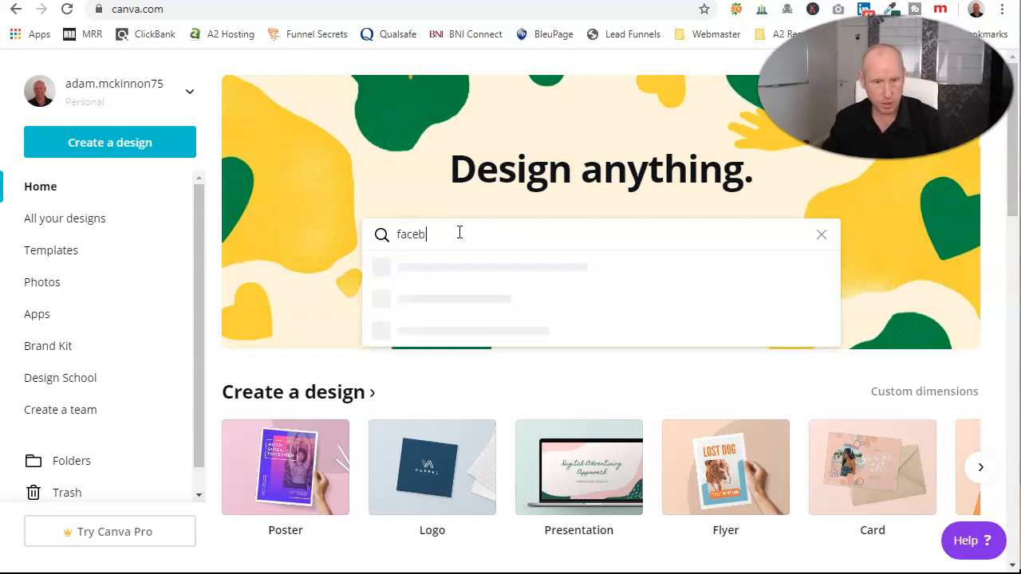
pyautogui.write('ook')
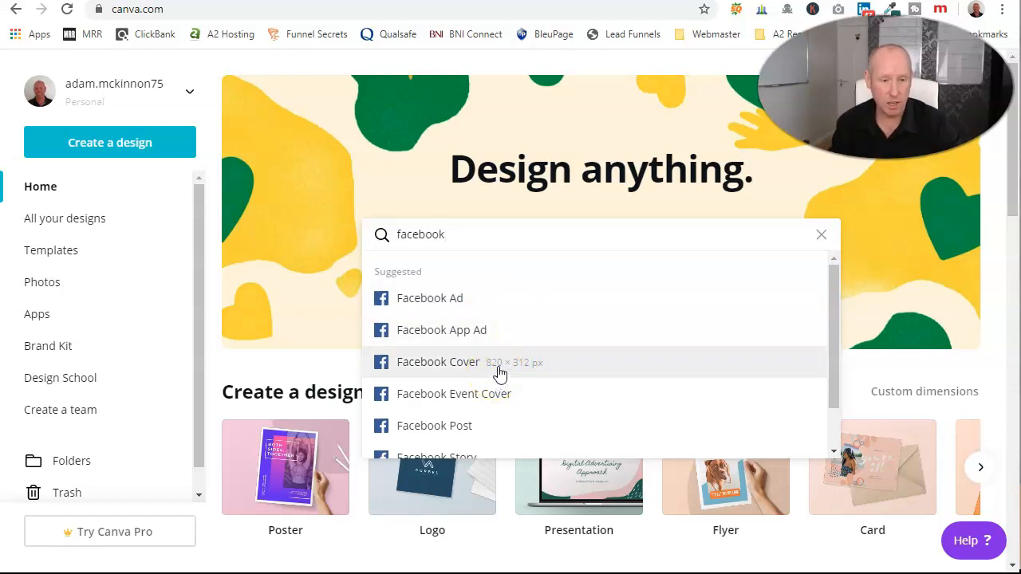
pyautogui.scroll(-2, 501, 374)
pyautogui.click(470, 375)
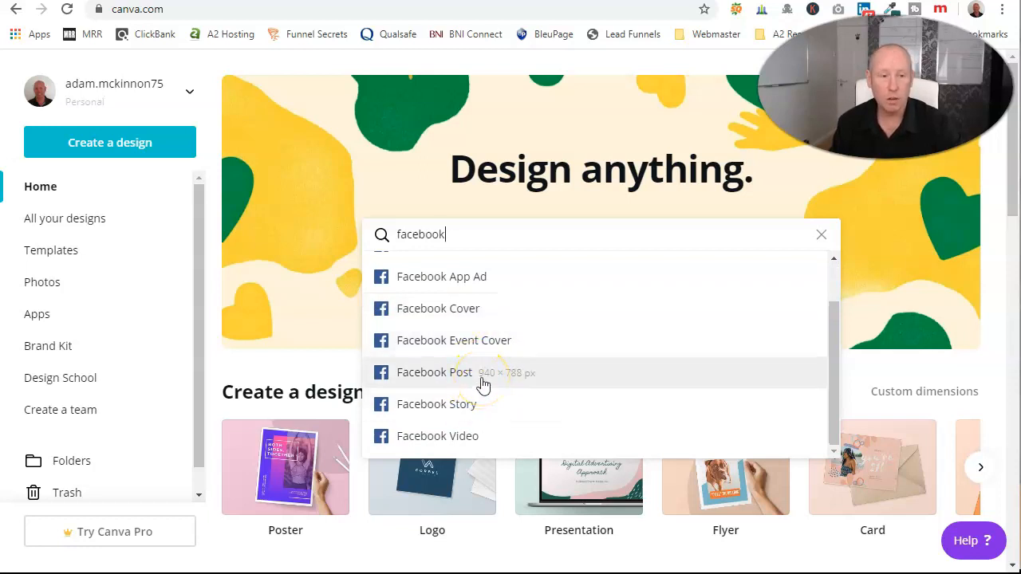
pyautogui.click(478, 441)
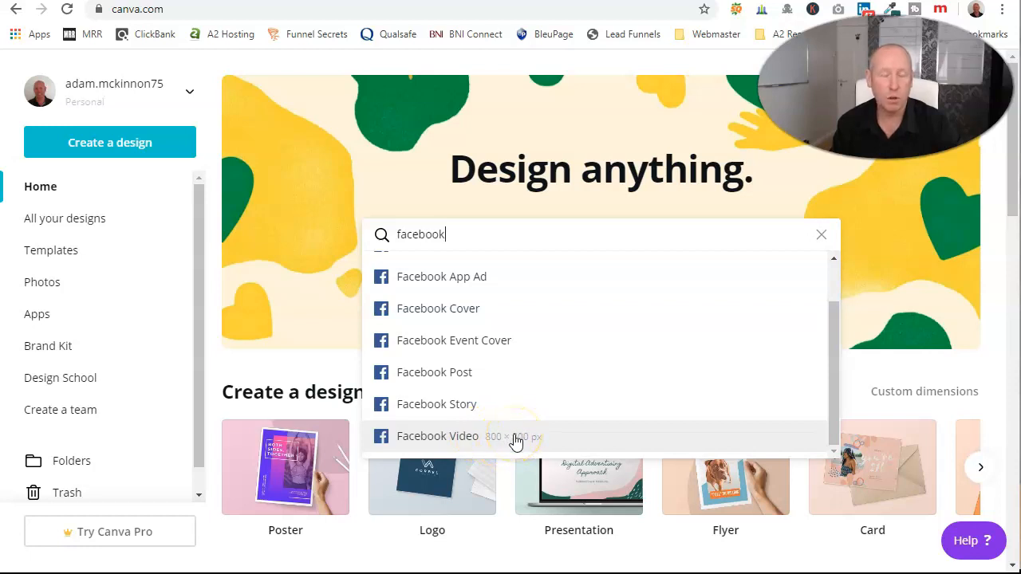
# Try 'youtube' and 'twitter' in the design search, then return to 'fac'.
pyautogui.moveTo(447, 237); pyautogui.dragTo(375, 235)
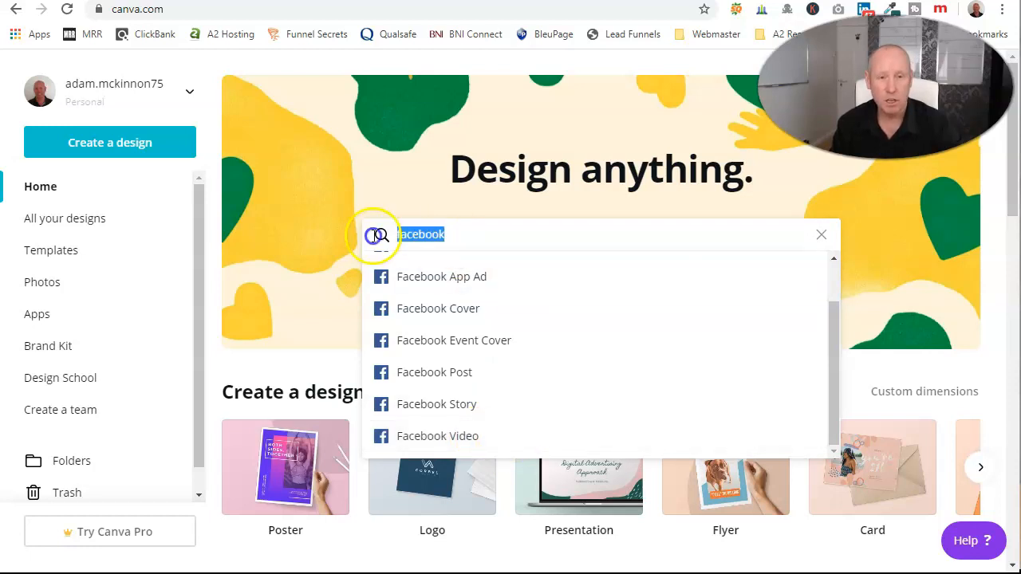
pyautogui.write('youtube')
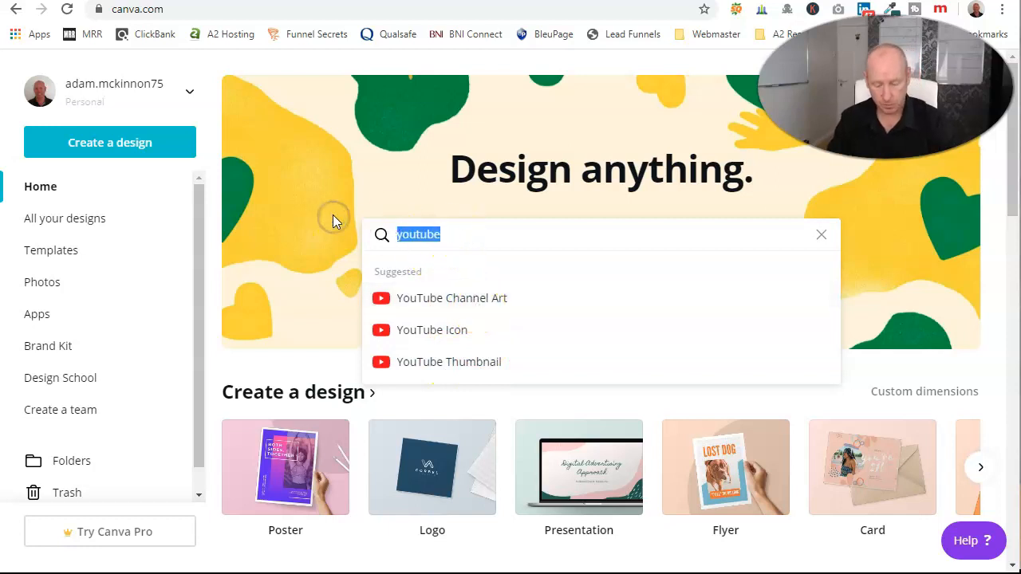
pyautogui.write('twitter')
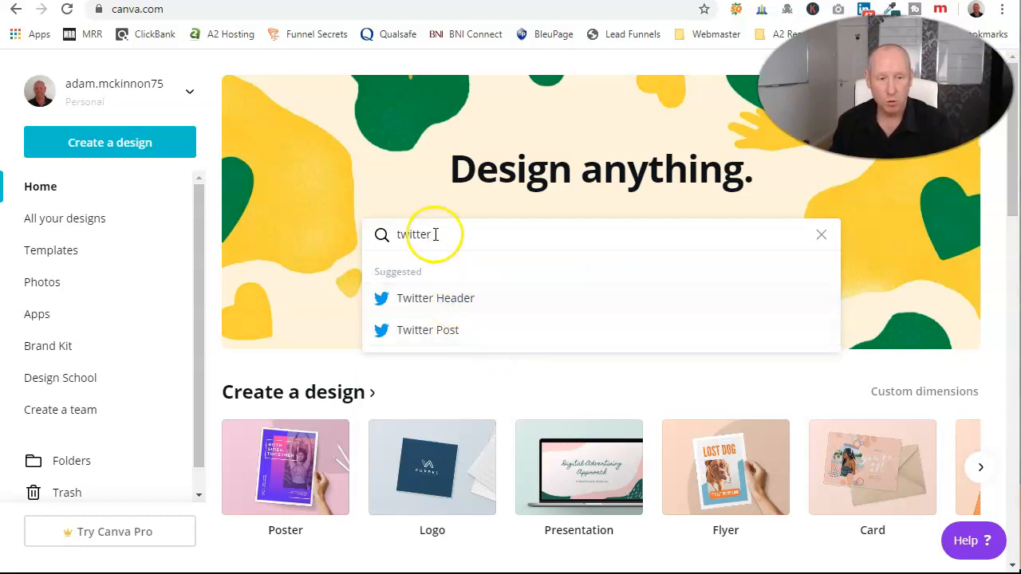
pyautogui.write('facebook')
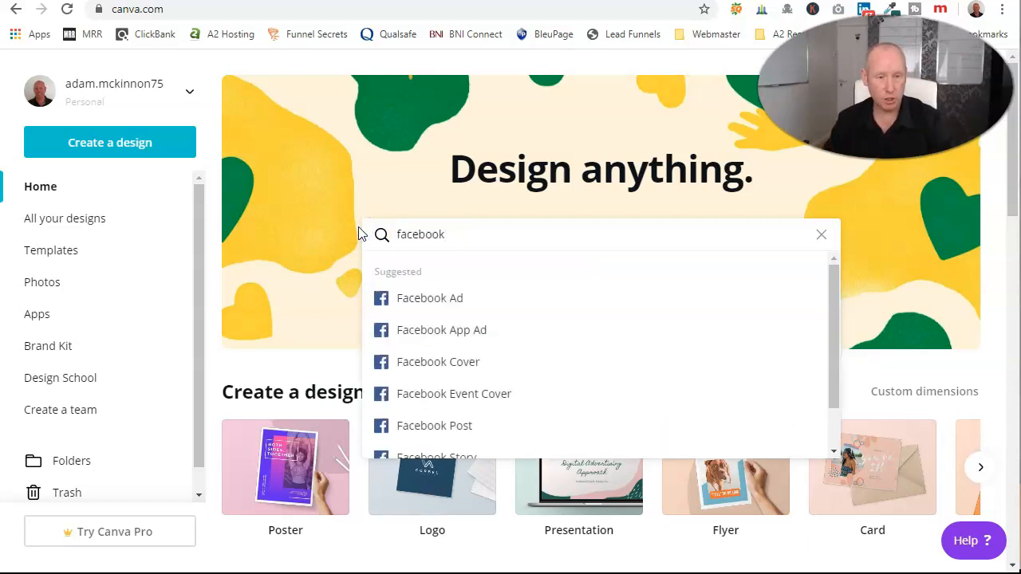
# Browse the Facebook Cover templates, then start a blank Facebook Cover design.
pyautogui.click(453, 364)
pyautogui.scroll(-1, 797, 271)
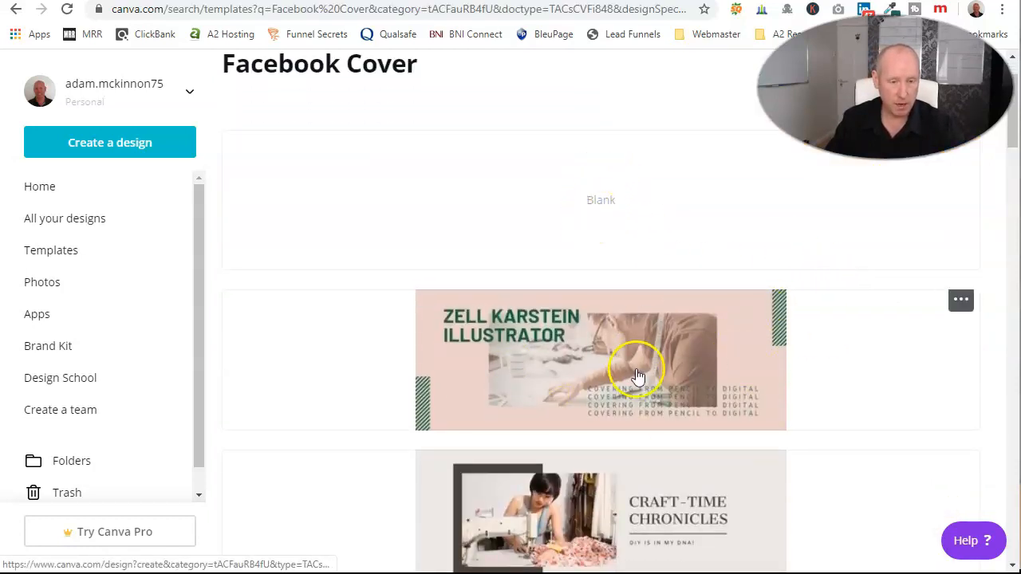
pyautogui.scroll(-2, 616, 391)
pyautogui.scroll(-3, 674, 455)
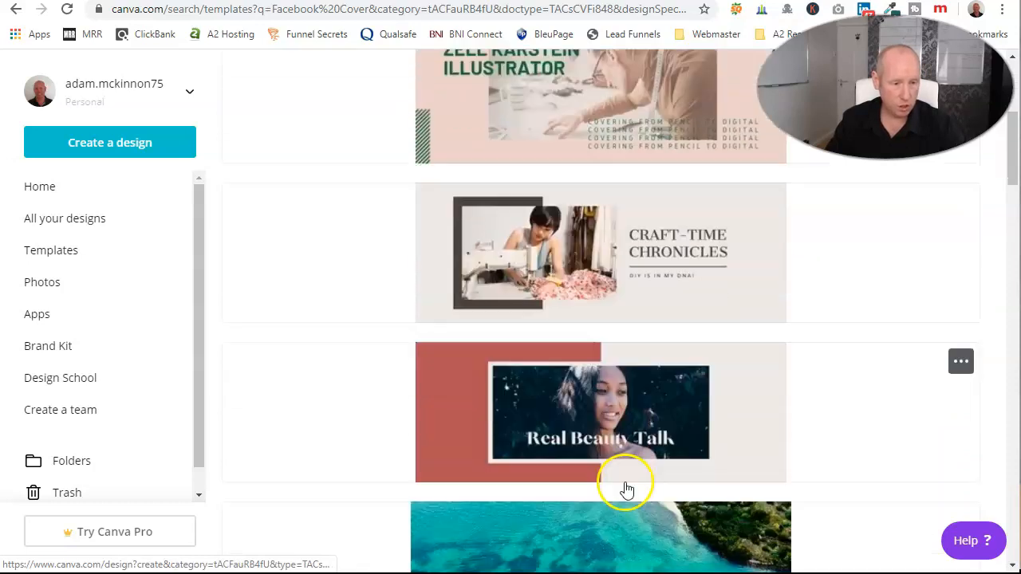
pyautogui.scroll(-9, 626, 491)
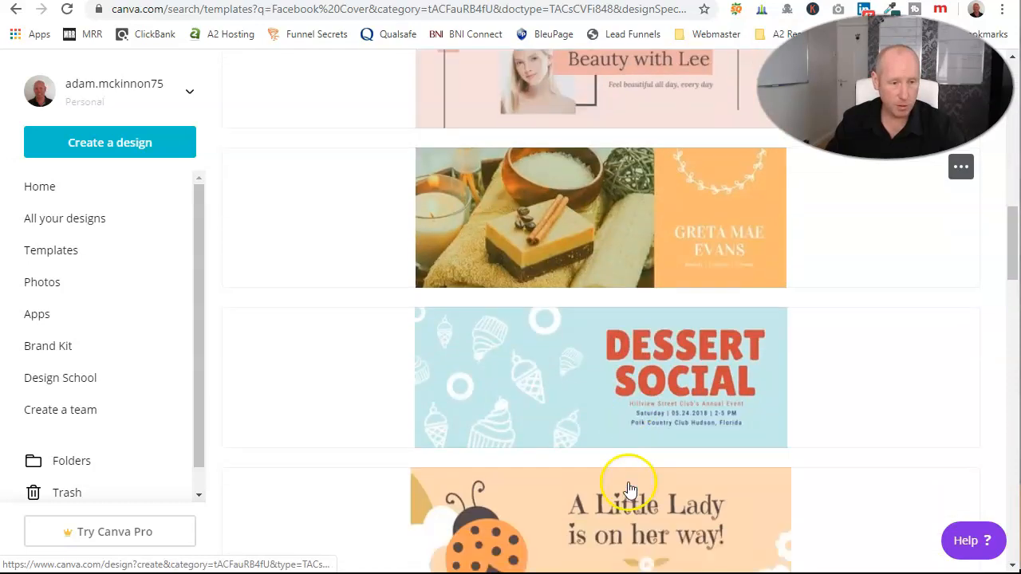
pyautogui.scroll(-9, 614, 467)
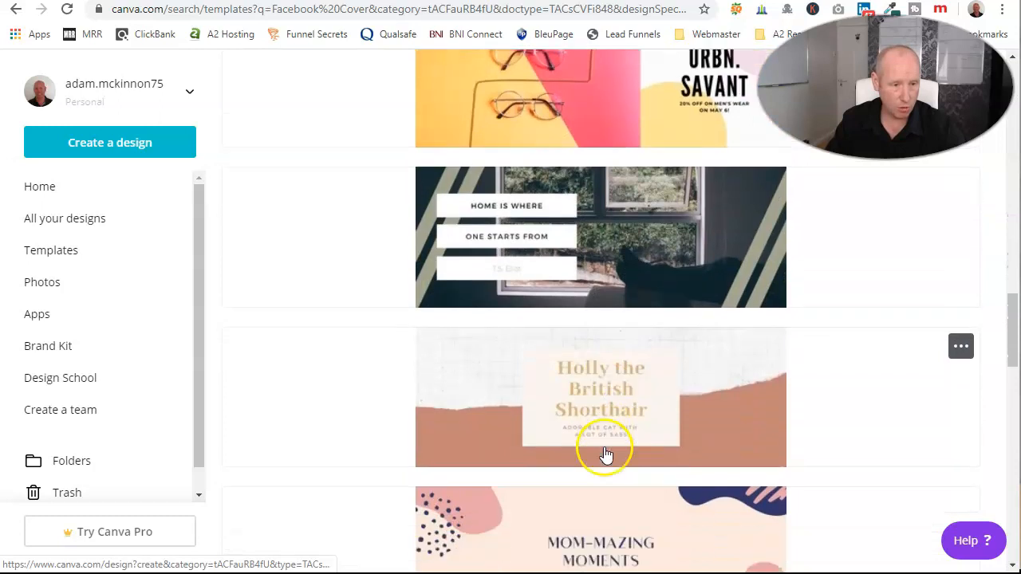
pyautogui.scroll(4, 604, 435)
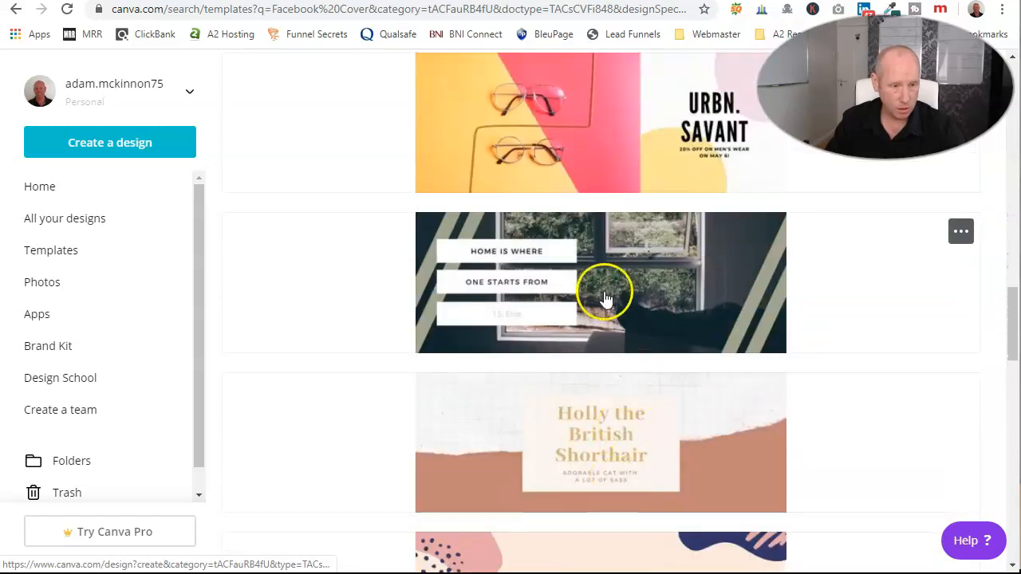
pyautogui.scroll(-2, 613, 441)
pyautogui.scroll(-2, 612, 443)
pyautogui.scroll(2, 613, 448)
pyautogui.scroll(-5, 616, 451)
pyautogui.scroll(-8, 618, 451)
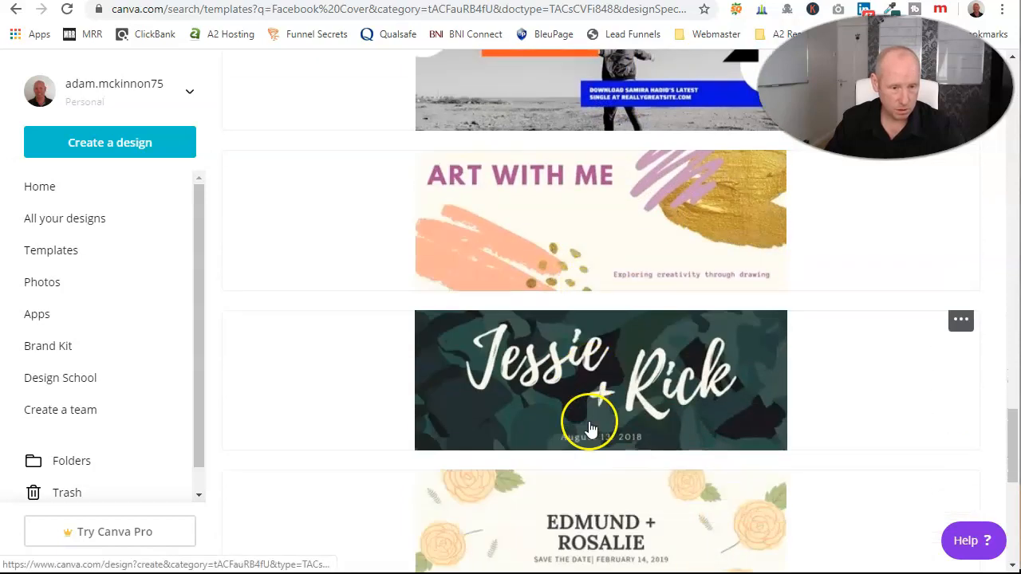
pyautogui.scroll(-2, 591, 428)
pyautogui.scroll(2, 587, 429)
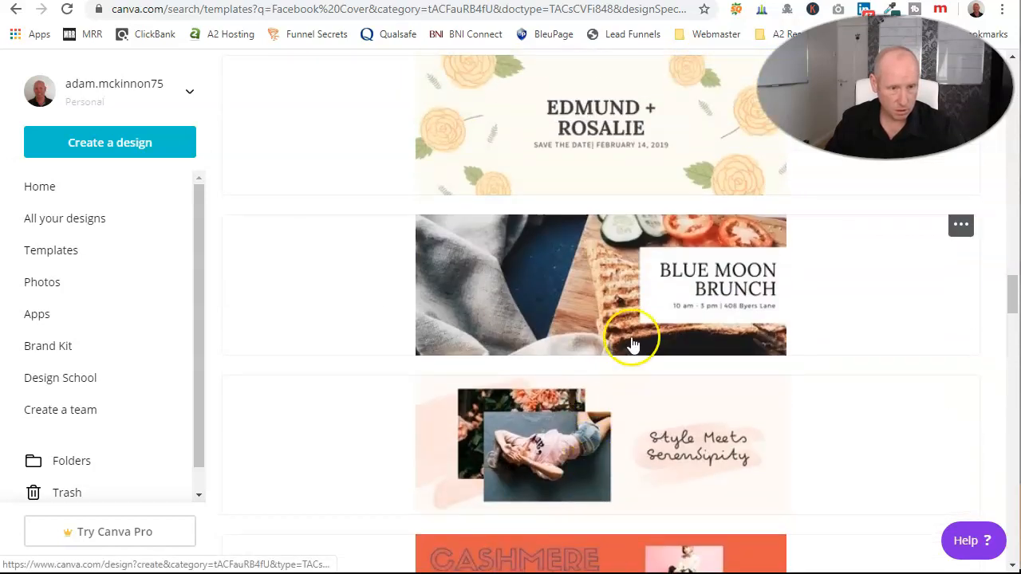
pyautogui.scroll(15, 598, 423)
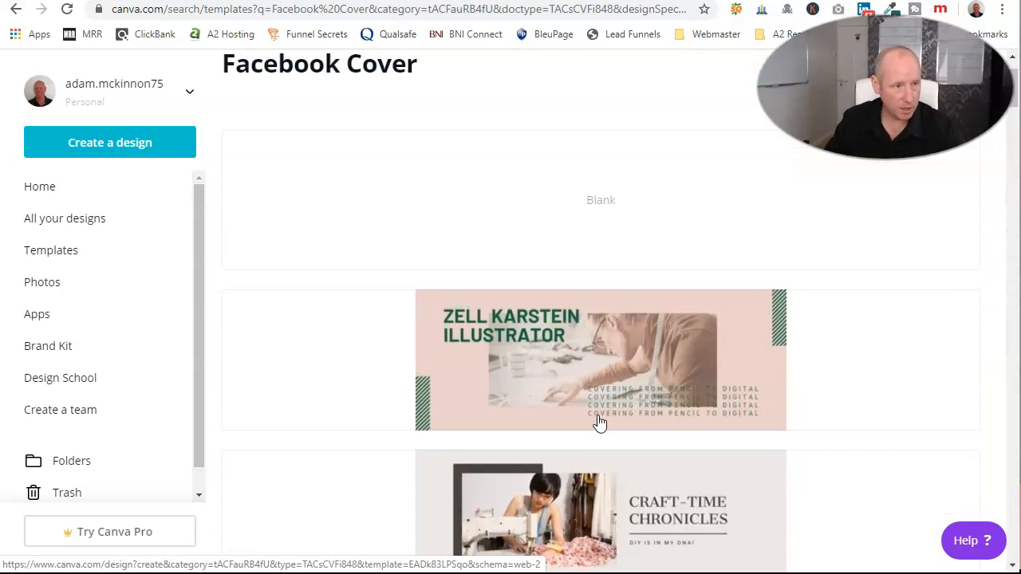
pyautogui.click(604, 271)
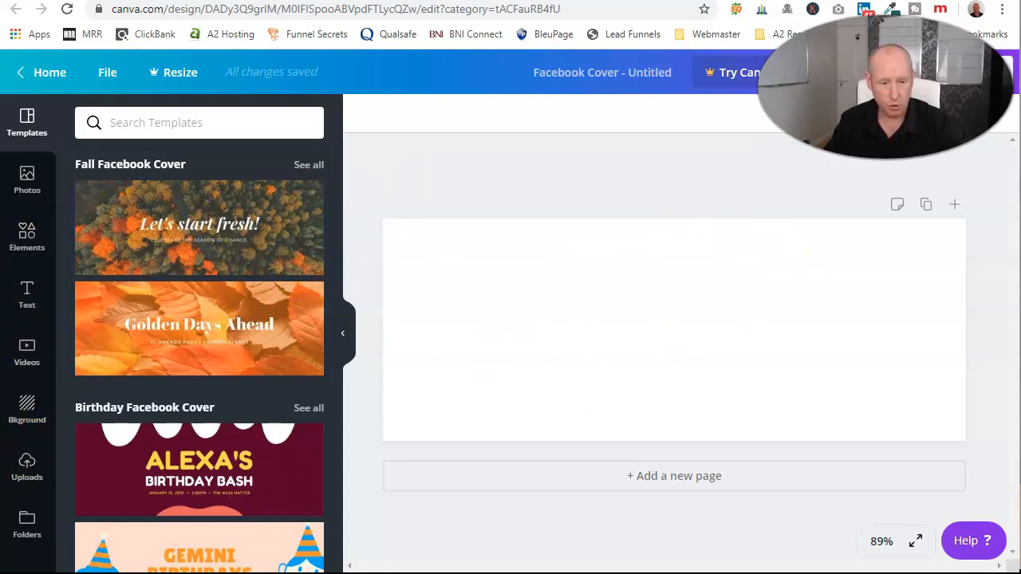
pyautogui.click(444, 558)
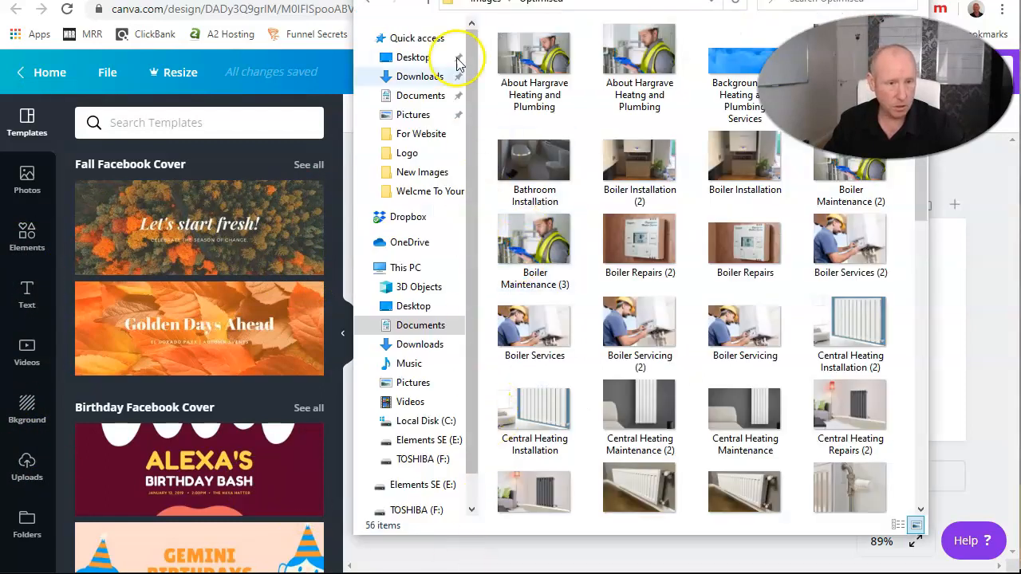
pyautogui.click(428, 3)
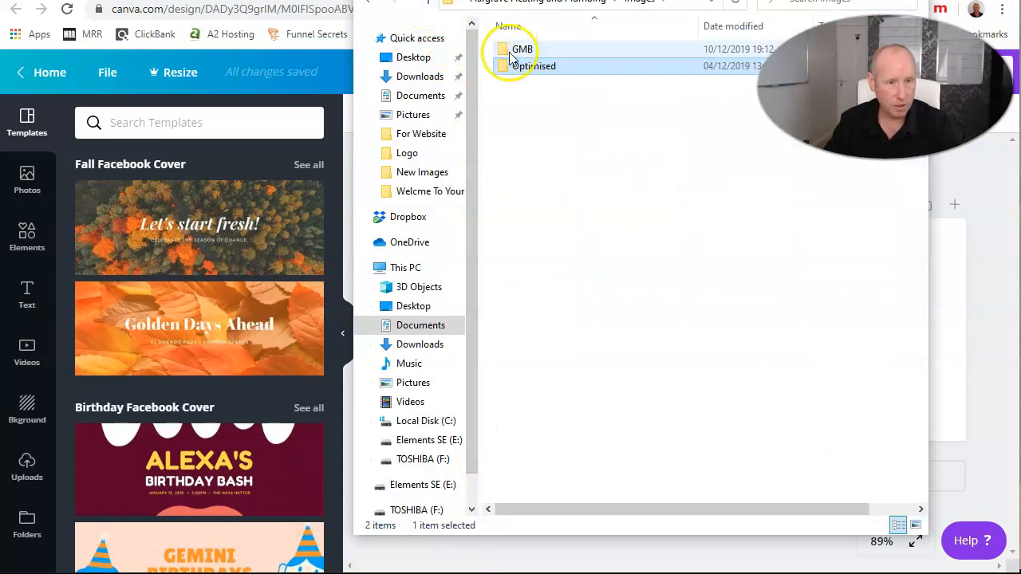
pyautogui.click(429, 4)
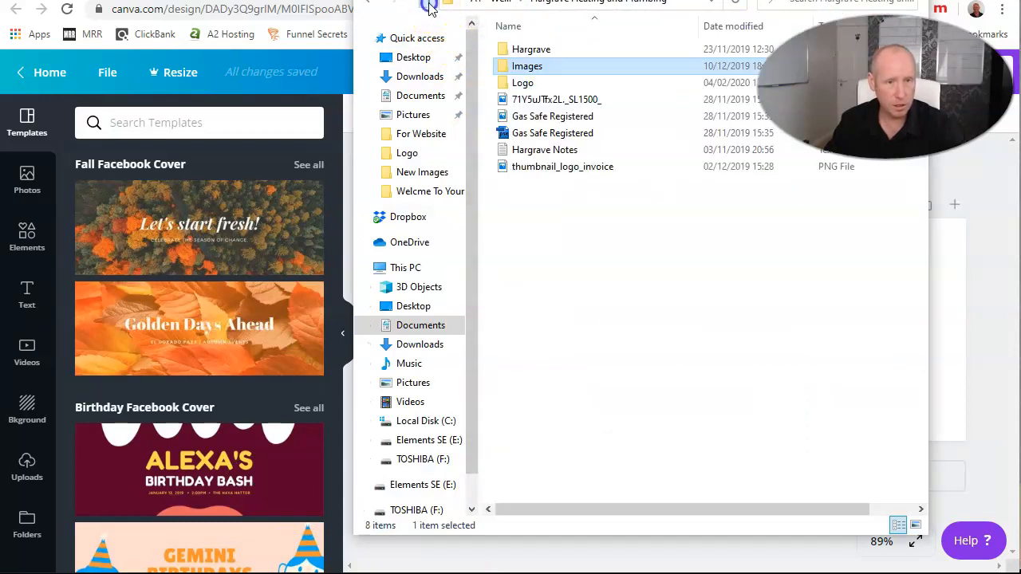
pyautogui.doubleClick(532, 51)
pyautogui.doubleClick(528, 51)
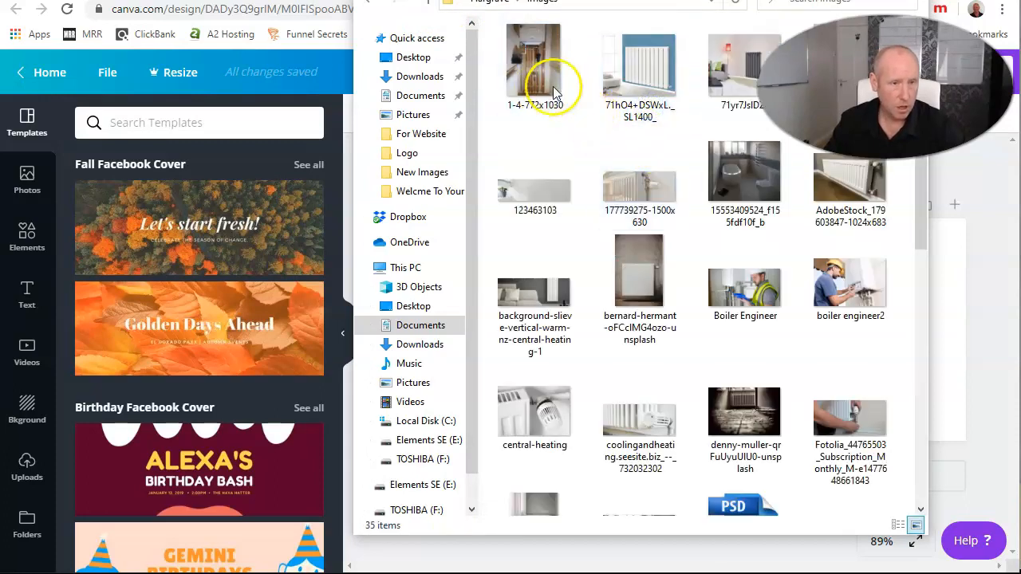
pyautogui.scroll(-5, 754, 267)
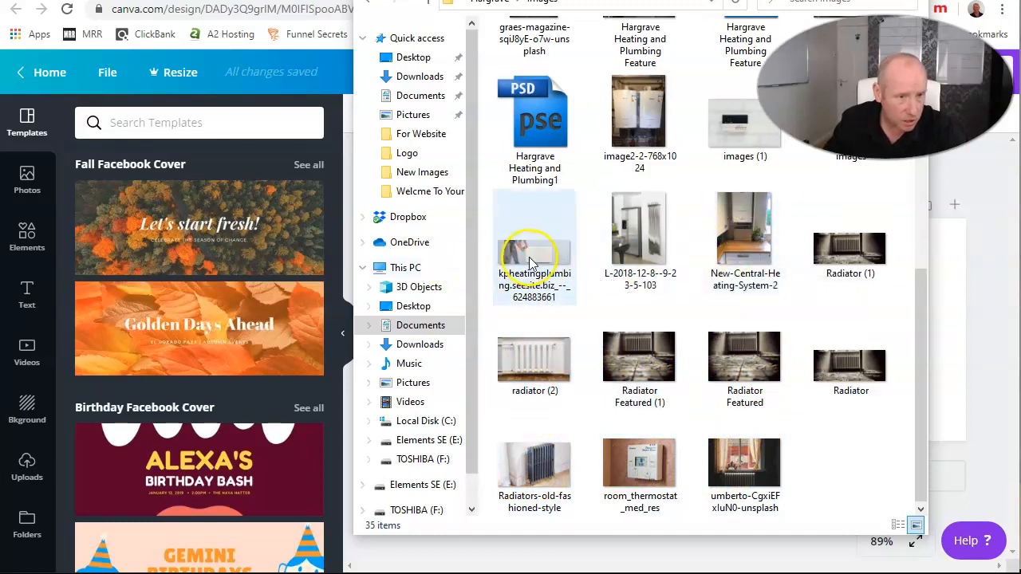
pyautogui.scroll(4, 547, 274)
pyautogui.scroll(-3, 606, 397)
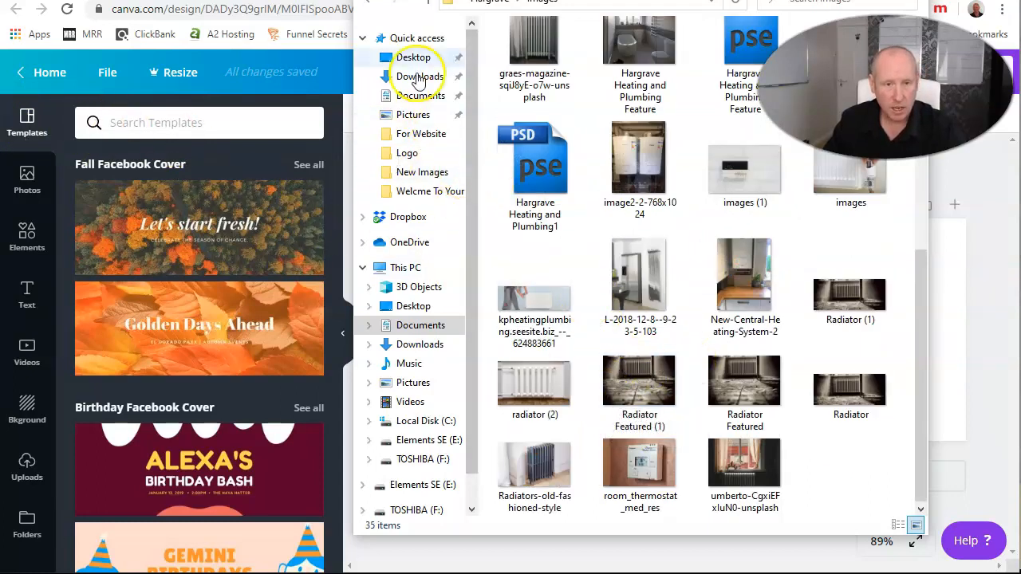
pyautogui.hotkey('alt', 'Tab')
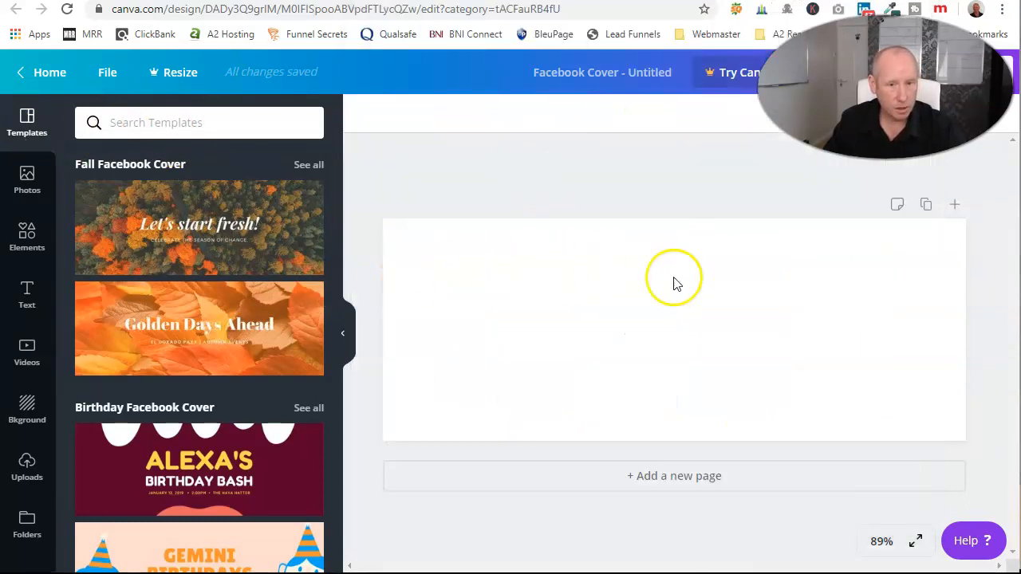
pyautogui.click(27, 469)
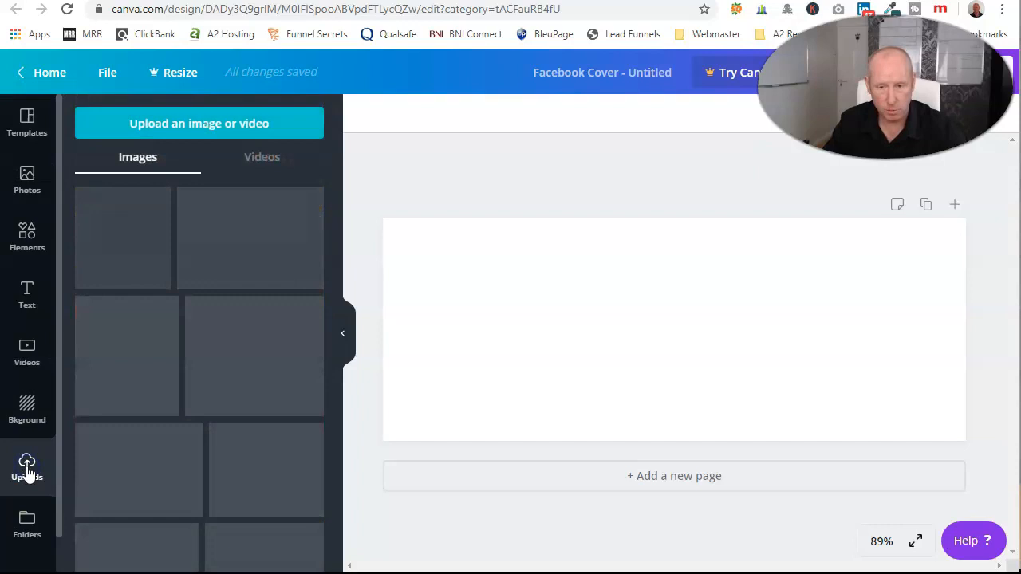
# Upload 'boiler engineer2' from Documents > A1 - Websites > Hargrave Heating > Images > Optimised.
pyautogui.click(190, 125)
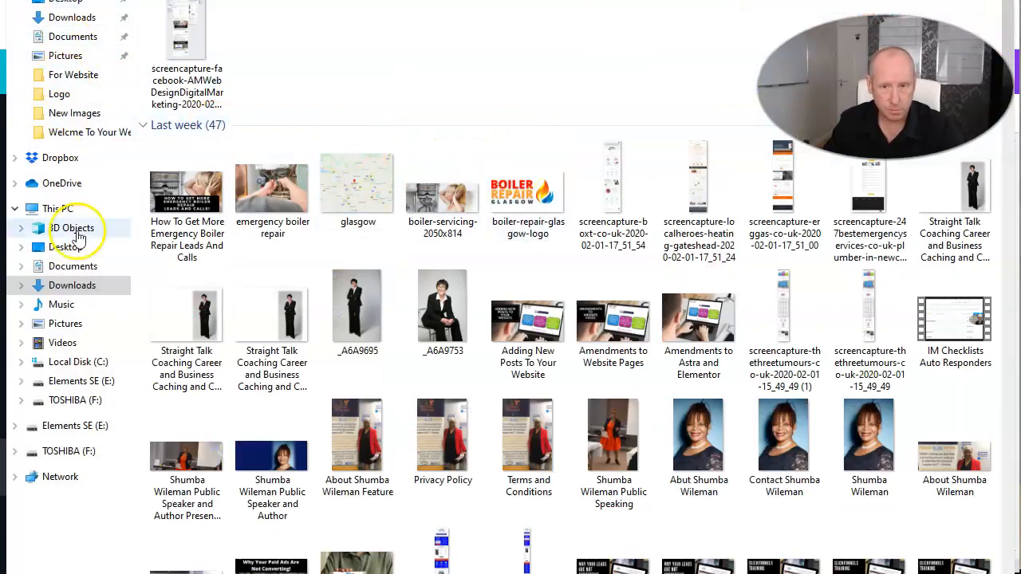
pyautogui.click(68, 266)
pyautogui.doubleClick(177, 19)
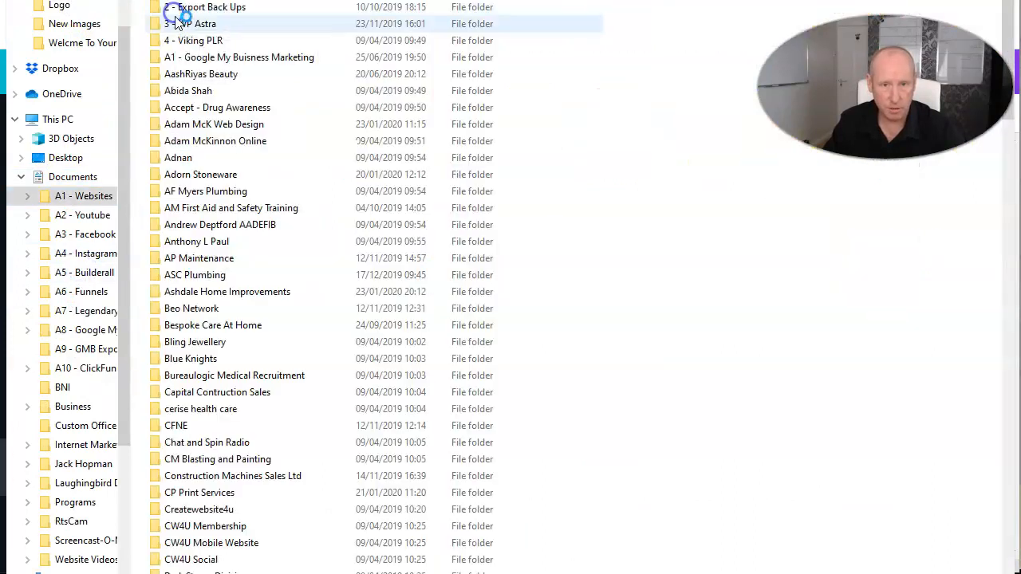
pyautogui.scroll(-12, 255, 317)
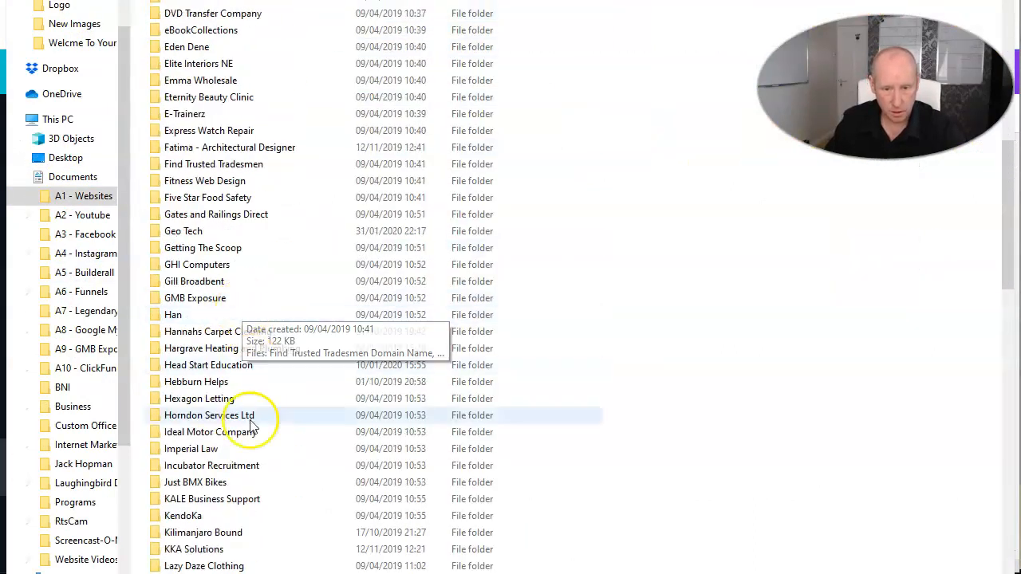
pyautogui.doubleClick(213, 347)
pyautogui.doubleClick(179, 7)
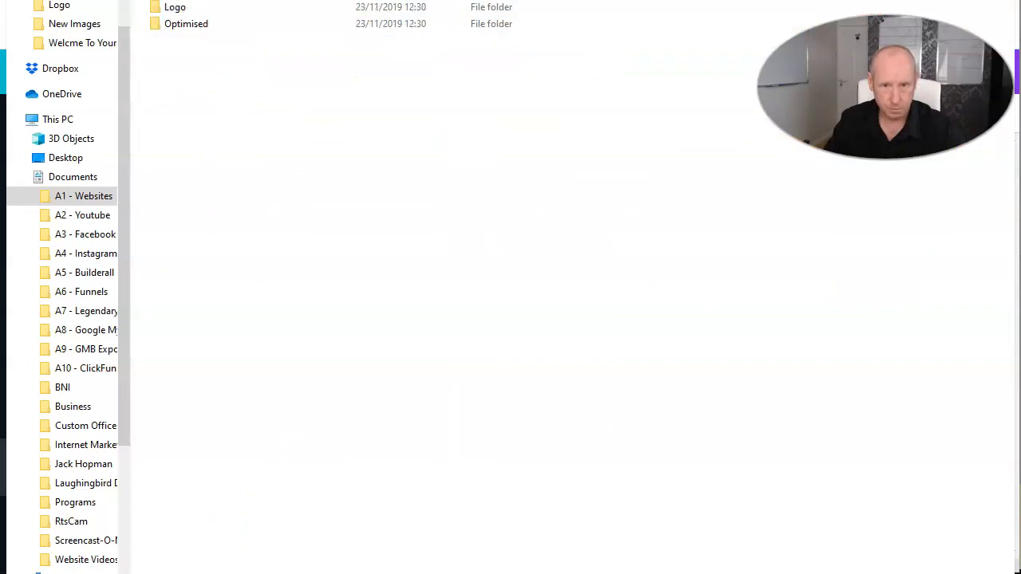
pyautogui.doubleClick(185, 23)
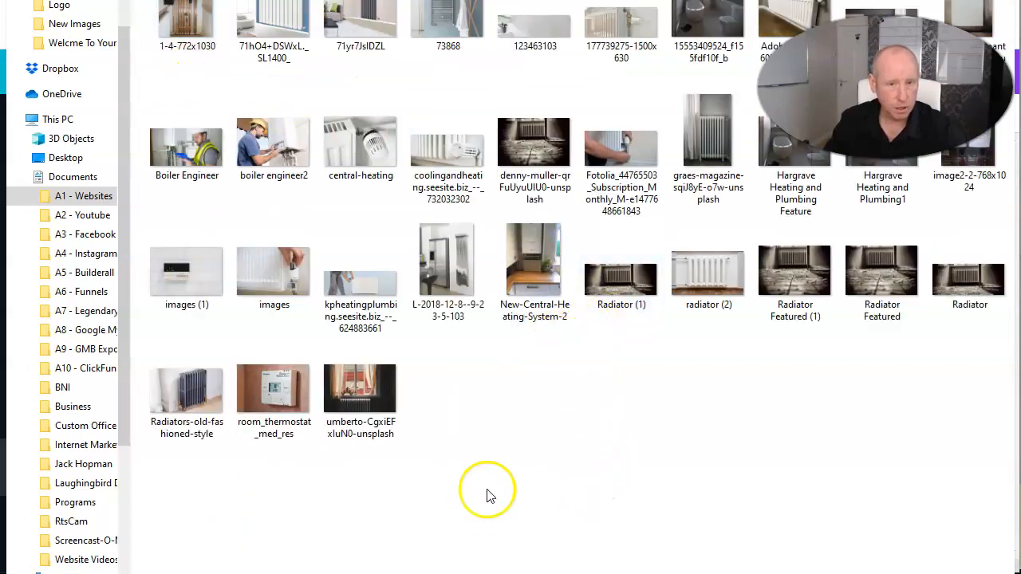
pyautogui.click(271, 148)
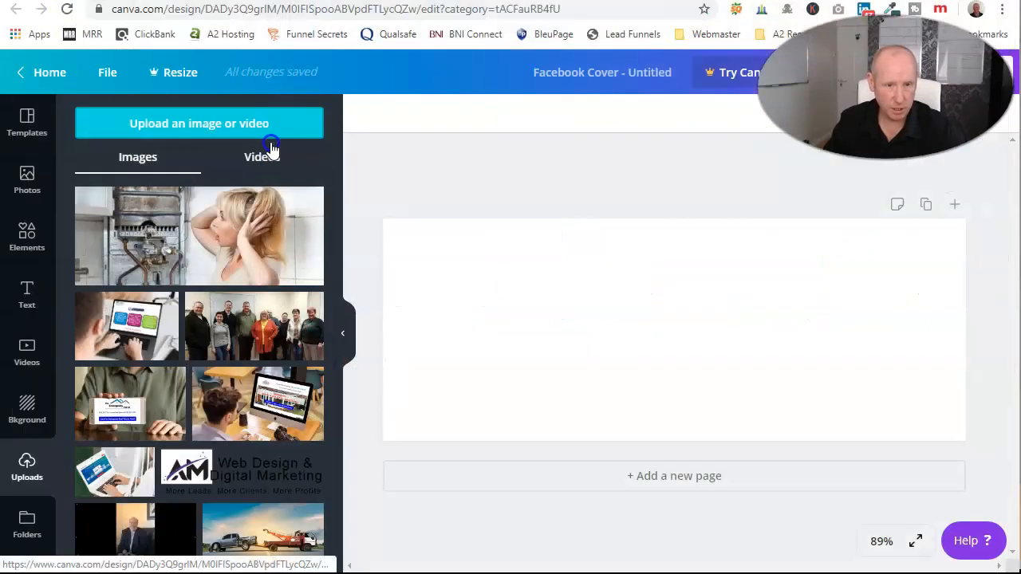
# Place the boiler engineer photo on the cover and enlarge it to fill the cover edge to edge.
pyautogui.click(130, 217)
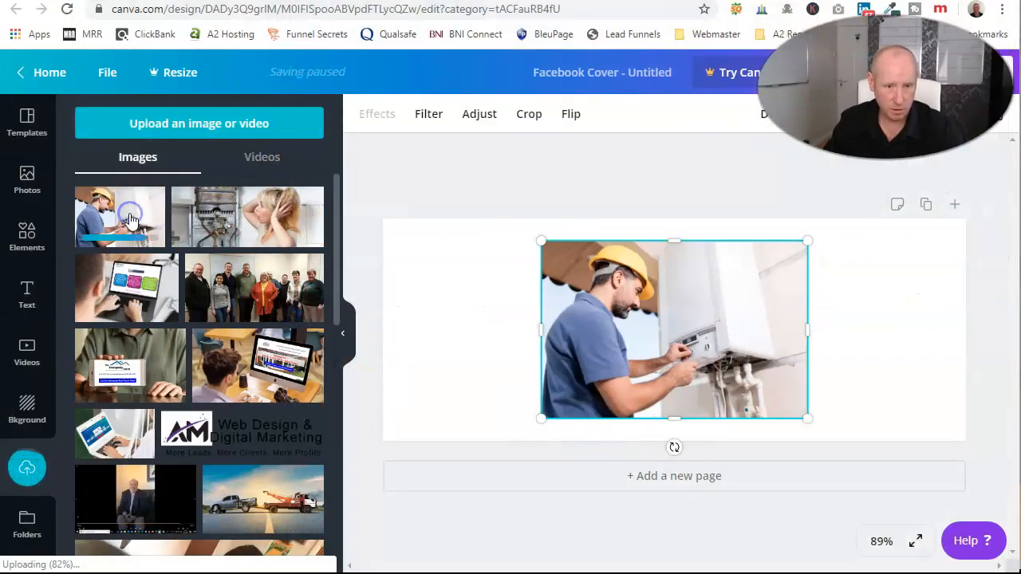
pyautogui.moveTo(539, 240); pyautogui.dragTo(237, 178)
pyautogui.moveTo(548, 271); pyautogui.dragTo(724, 352)
pyautogui.moveTo(523, 217); pyautogui.dragTo(504, 227)
pyautogui.moveTo(461, 166); pyautogui.dragTo(360, 148)
pyautogui.moveTo(577, 292)
pyautogui.mouseDown()
pyautogui.moveTo(583, 311)
pyautogui.moveTo(578, 302)
pyautogui.mouseUp()
pyautogui.click(351, 225)
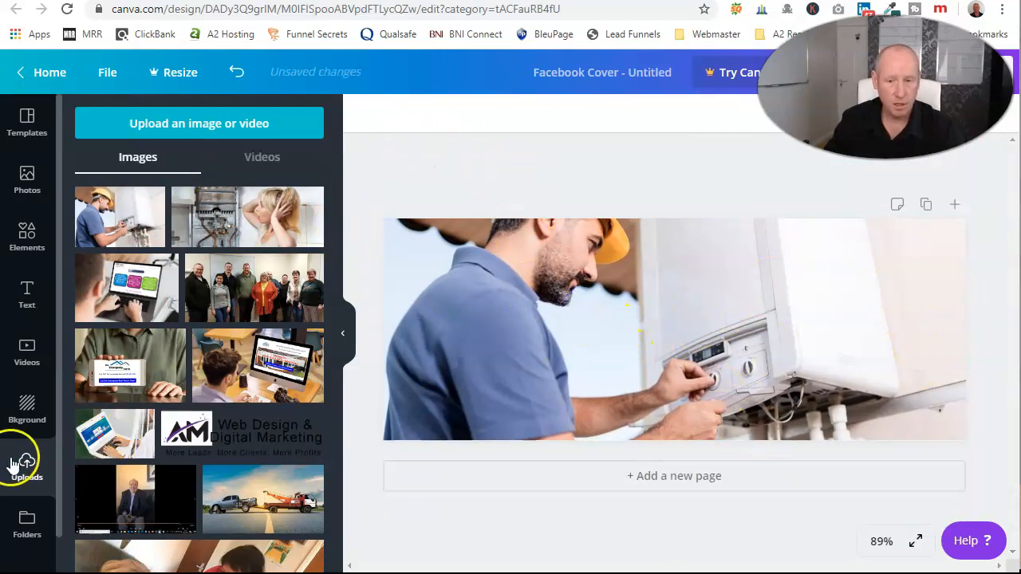
# Upload the 'Hargrave Heating and Plumbing Transparent' logo from the Logo folder.
pyautogui.click(217, 124)
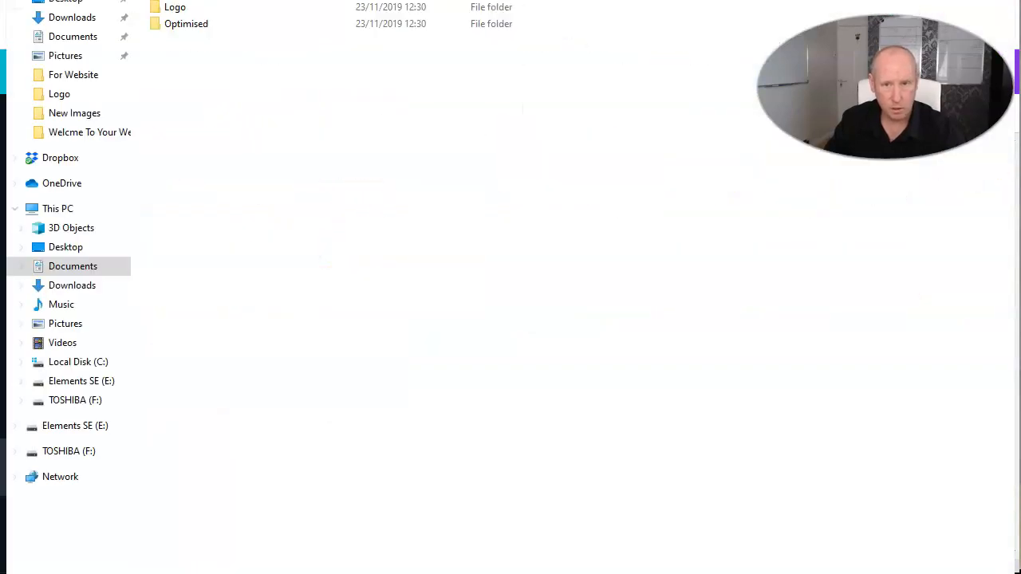
pyautogui.doubleClick(170, 8)
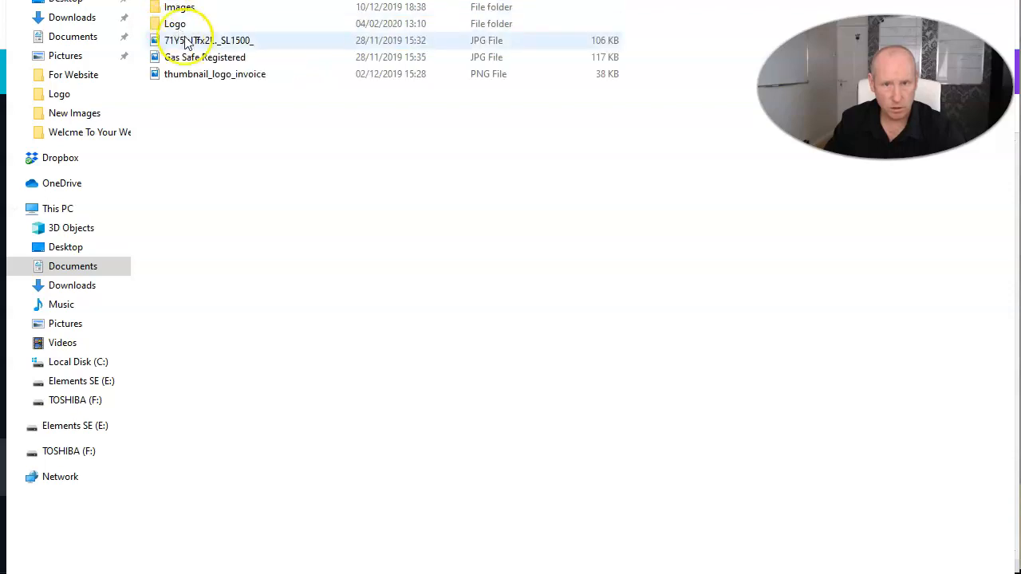
pyautogui.doubleClick(179, 27)
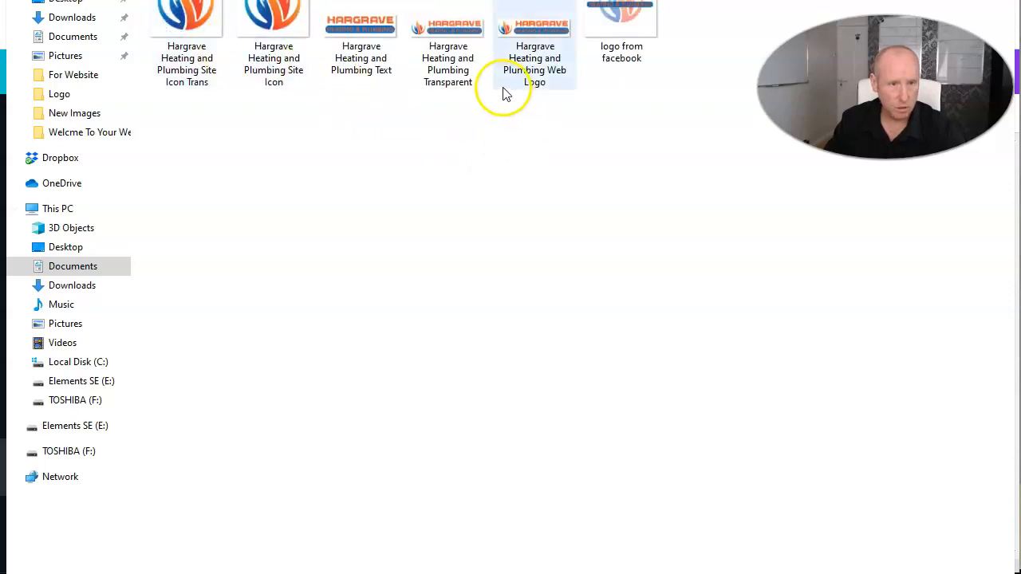
pyautogui.click(437, 29)
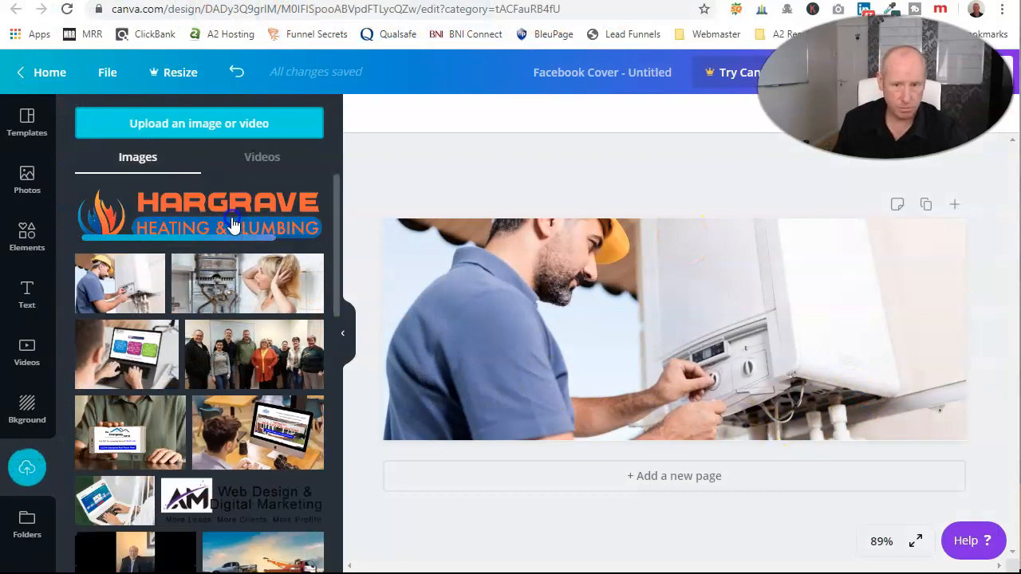
# Add the uploaded Hargrave logo, shrink it, and centre it over the engineer photo.
pyautogui.click(232, 226)
pyautogui.moveTo(406, 266); pyautogui.dragTo(621, 338)
pyautogui.moveTo(814, 325); pyautogui.dragTo(700, 330)
pyautogui.click(601, 193)
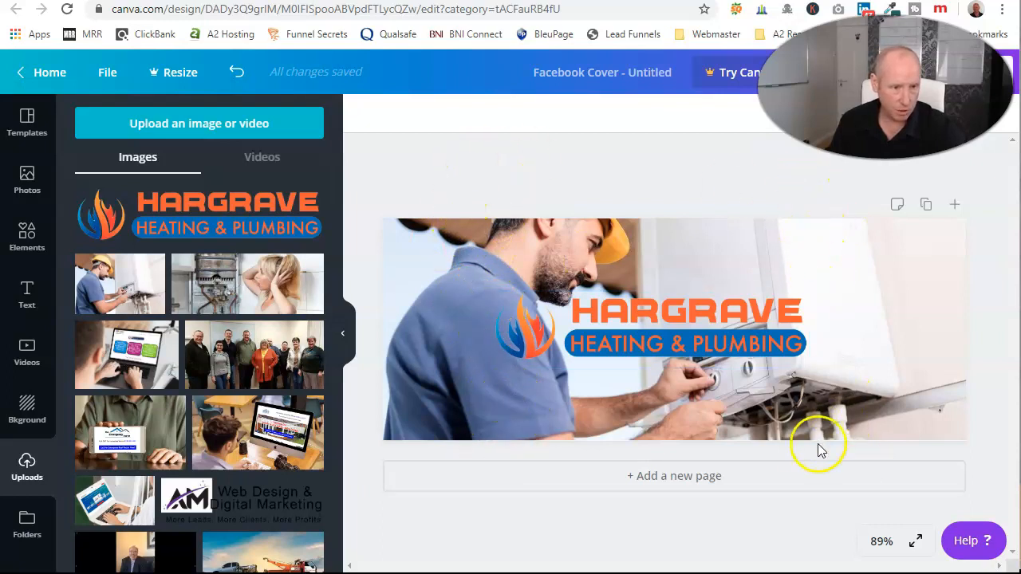
pyautogui.moveTo(639, 332); pyautogui.dragTo(677, 333)
# Add a square from Elements, colour it white, and widen it to span the logo.
pyautogui.click(632, 210)
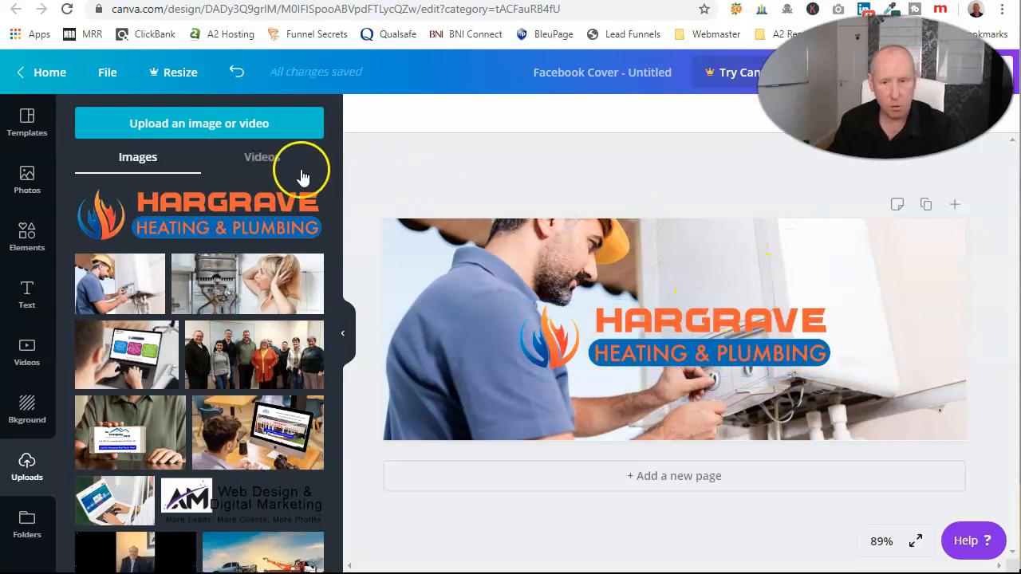
pyautogui.click(27, 236)
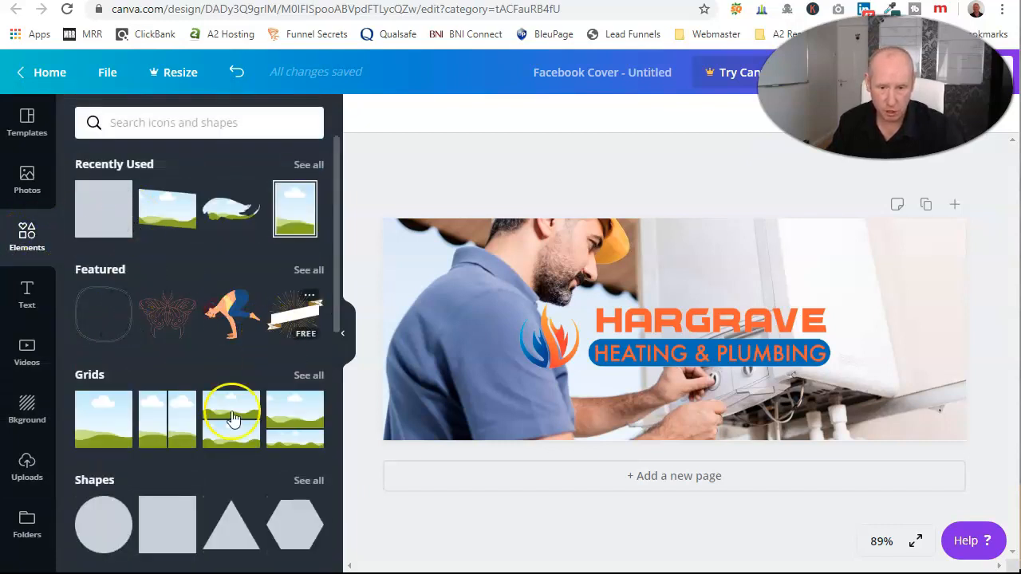
pyautogui.click(104, 209)
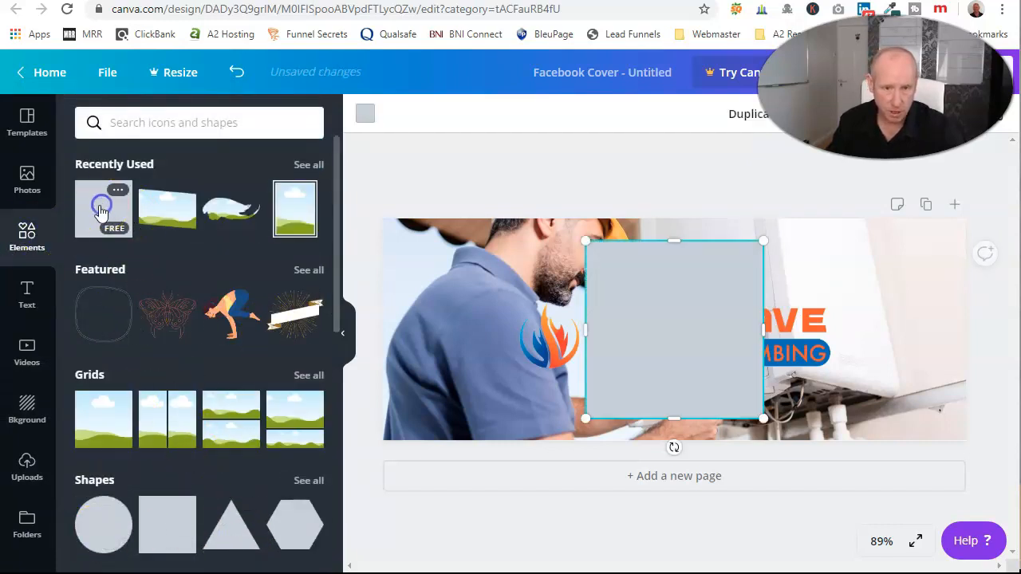
pyautogui.click(365, 114)
pyautogui.click(132, 275)
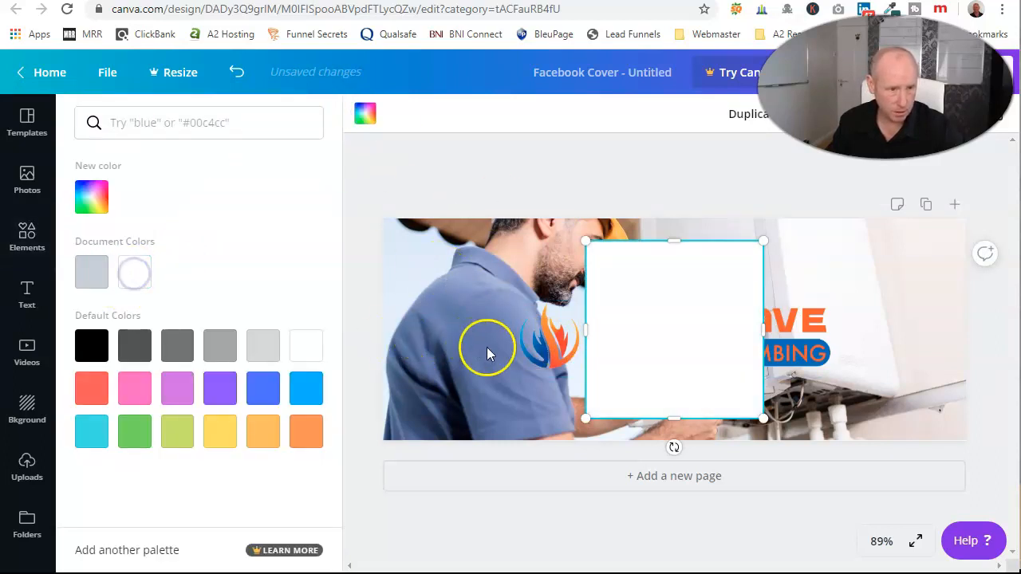
pyautogui.moveTo(585, 332); pyautogui.dragTo(515, 335)
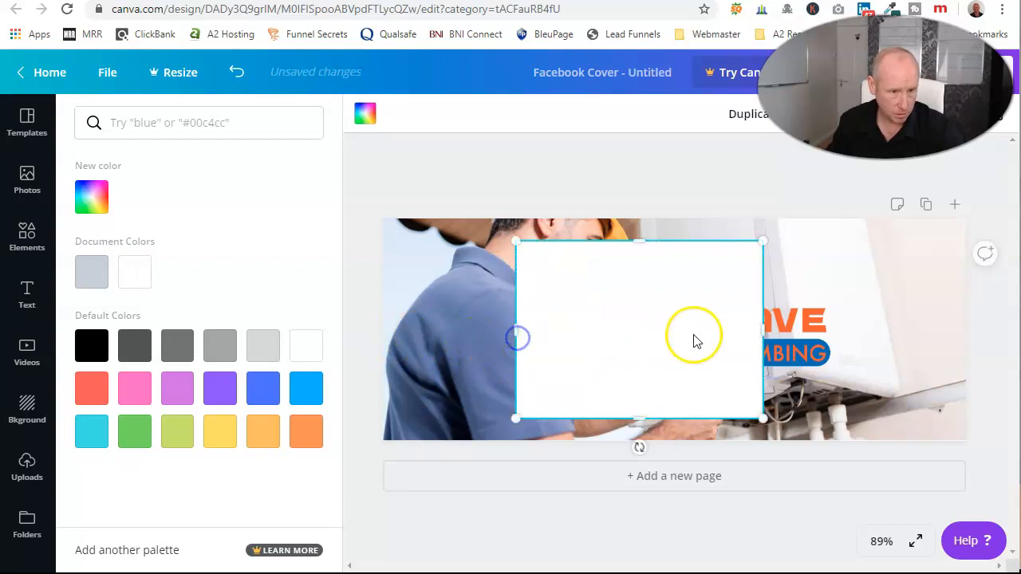
pyautogui.moveTo(762, 330); pyautogui.dragTo(843, 324)
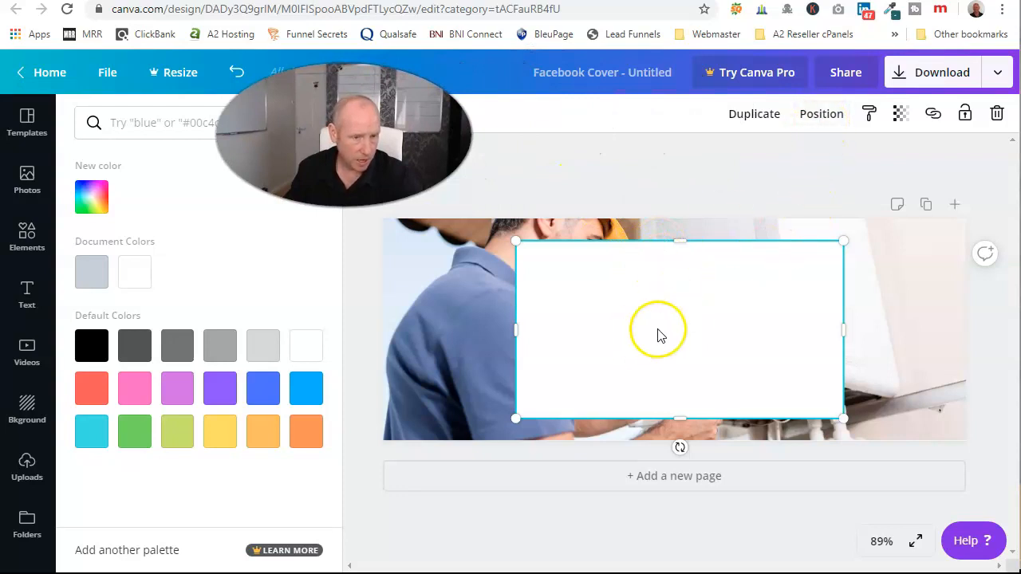
# Send the white box behind the logo and trim it to about 473 px wide around it.
pyautogui.click(819, 114)
pyautogui.click(769, 162)
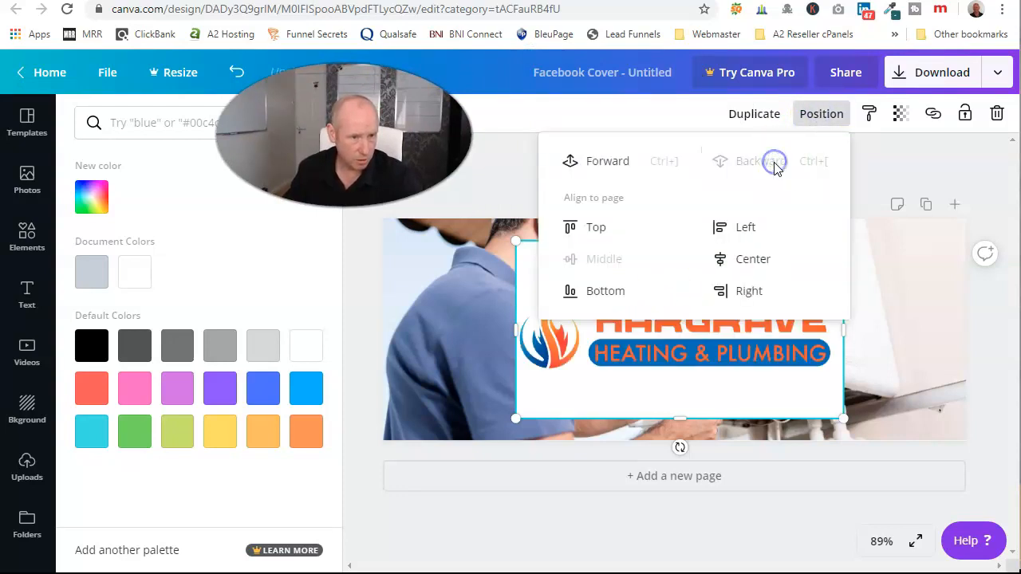
pyautogui.click(490, 182)
pyautogui.moveTo(678, 248); pyautogui.dragTo(678, 293)
pyautogui.moveTo(677, 420); pyautogui.dragTo(681, 382)
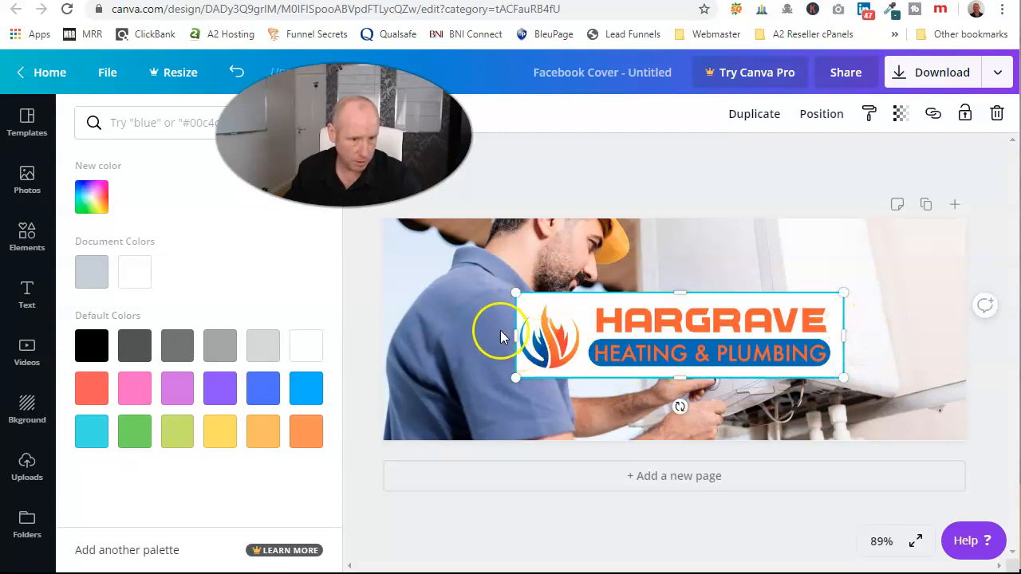
pyautogui.moveTo(515, 335); pyautogui.dragTo(507, 338)
pyautogui.click(664, 198)
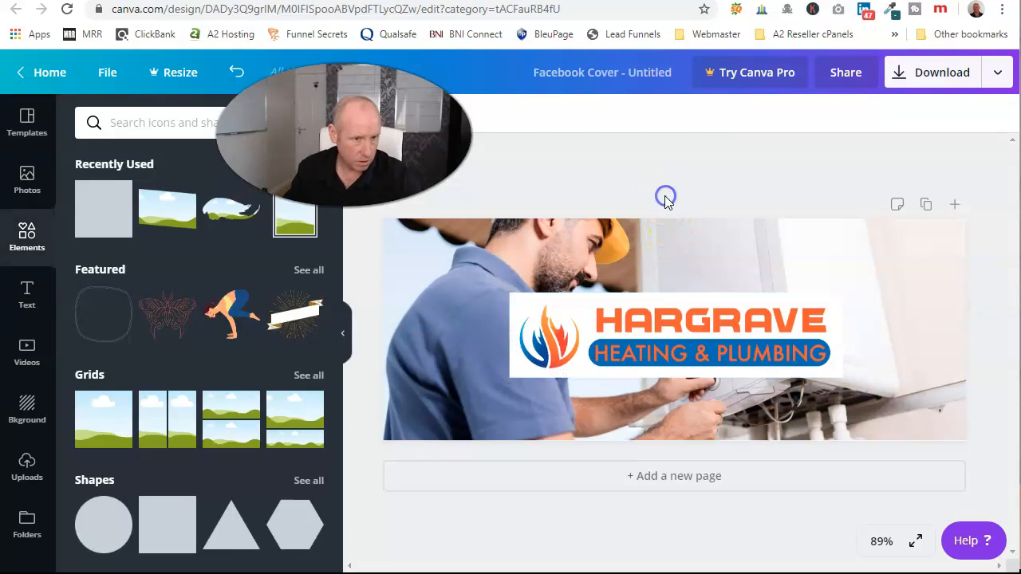
# Set the white box behind the Hargrave logo to transparency 55.
pyautogui.click(563, 333)
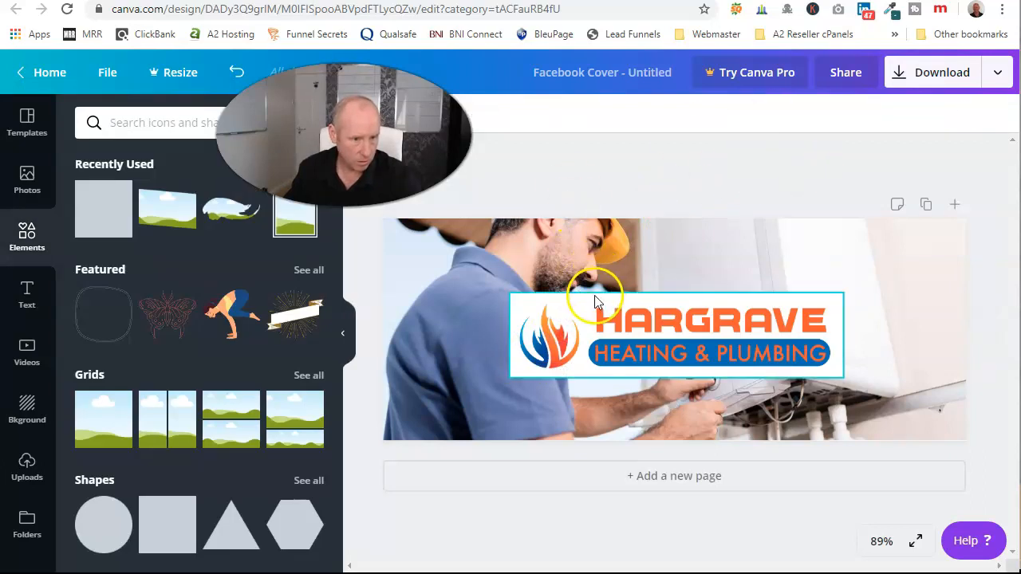
pyautogui.click(594, 295)
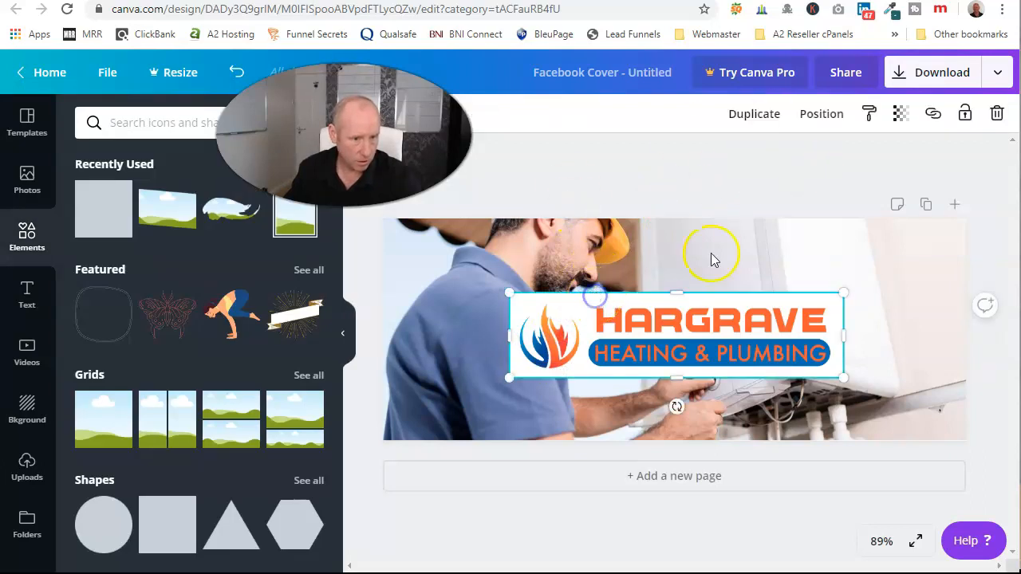
pyautogui.click(899, 128)
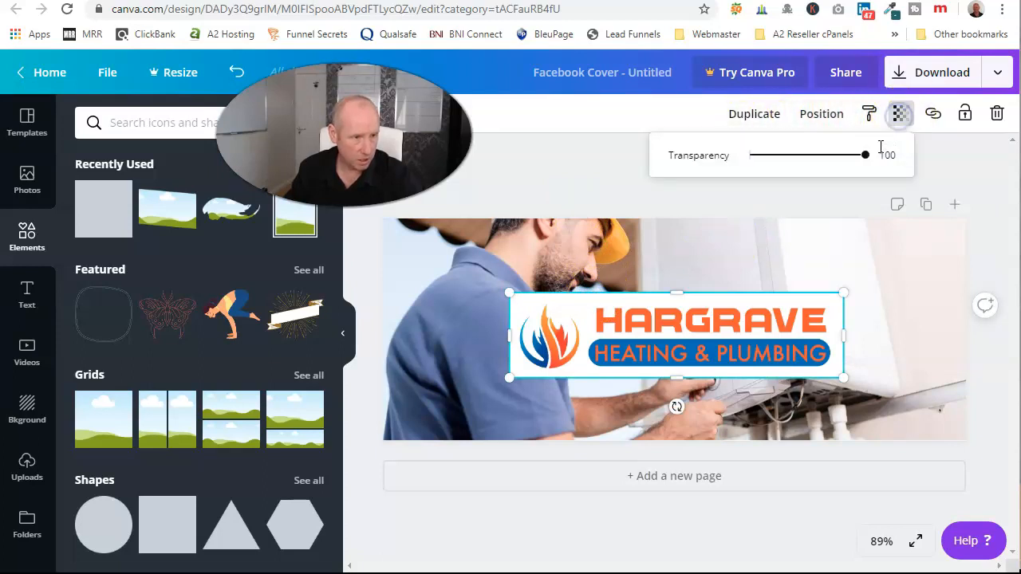
pyautogui.moveTo(864, 163); pyautogui.dragTo(815, 177)
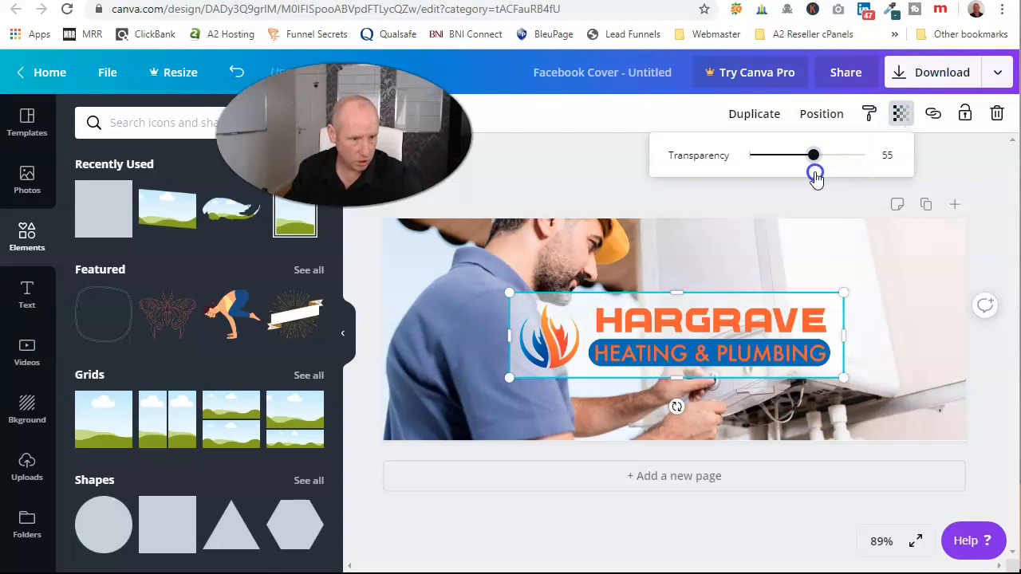
pyautogui.click(610, 187)
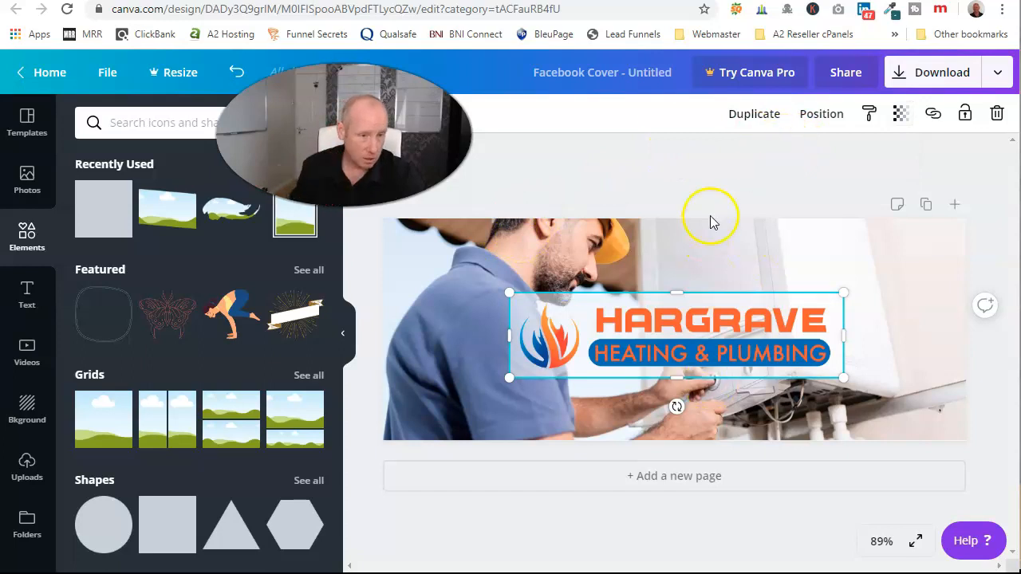
pyautogui.click(713, 183)
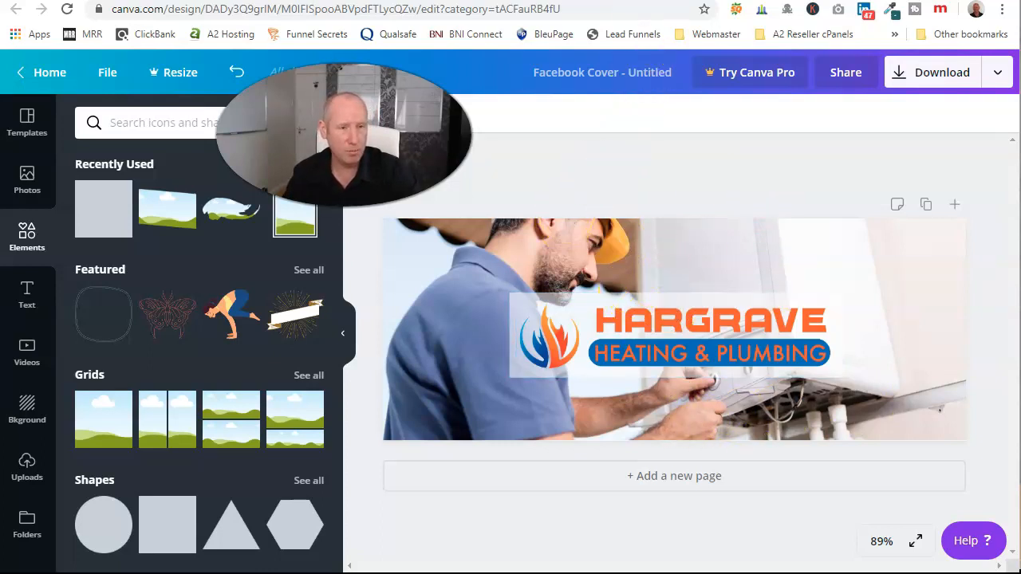
# Go to pixabay.com, correcting the mistyped 'pixabya.com' address.
pyautogui.click(606, 1)
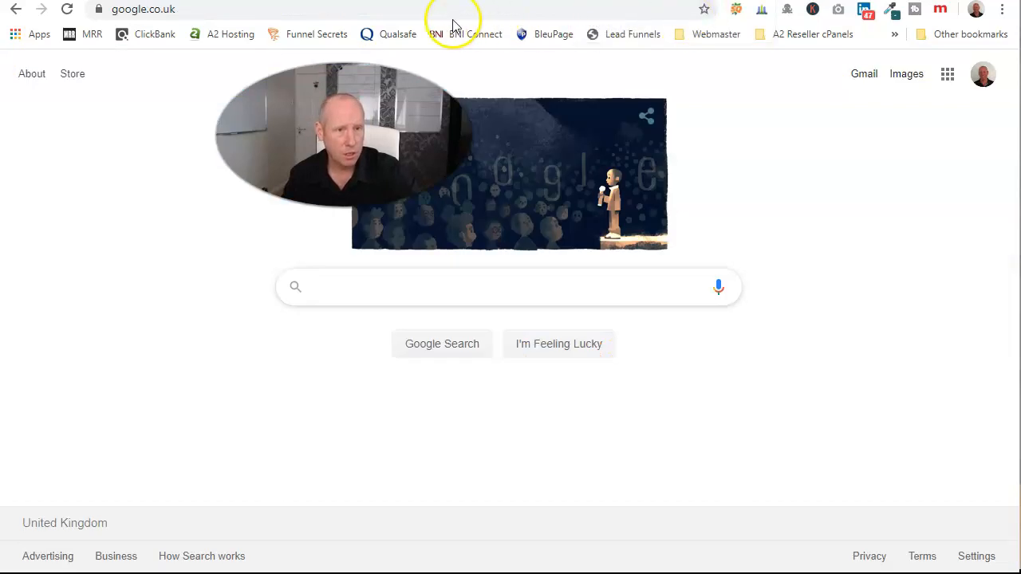
pyautogui.click(379, 12)
pyautogui.write('pixabya')
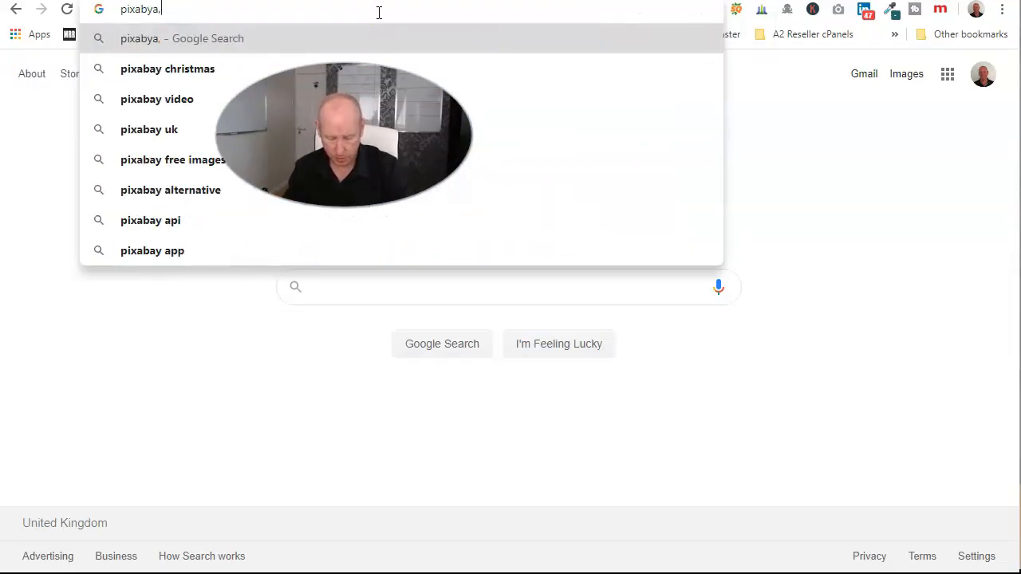
pyautogui.write('.com')
pyautogui.press('Return')
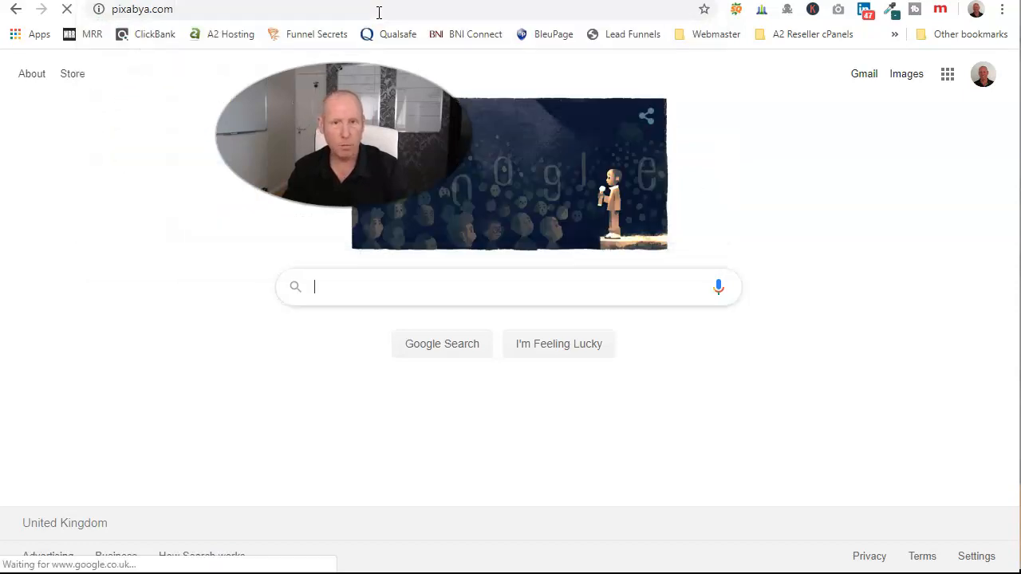
pyautogui.click(212, 14)
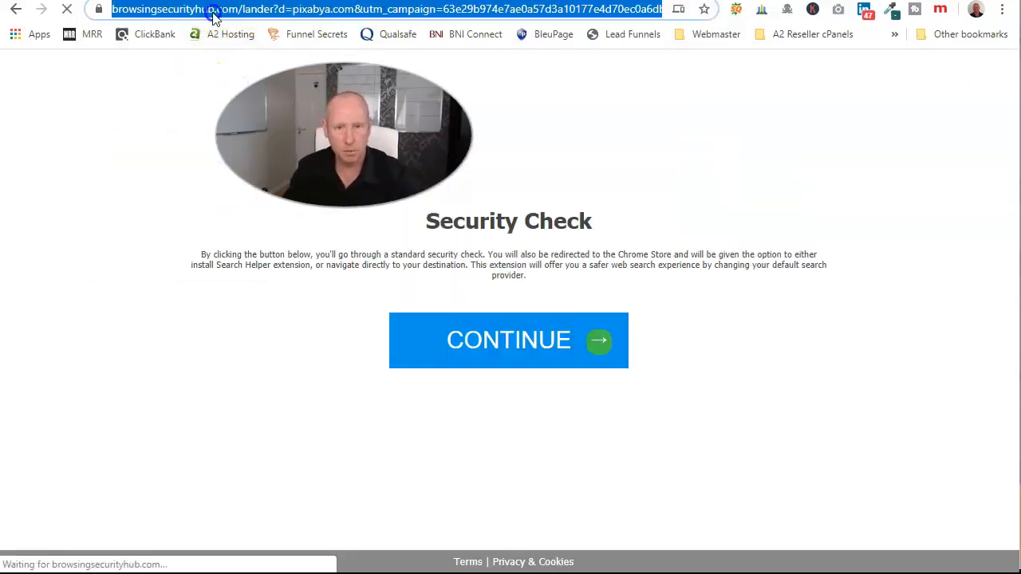
pyautogui.write('pixabay.')
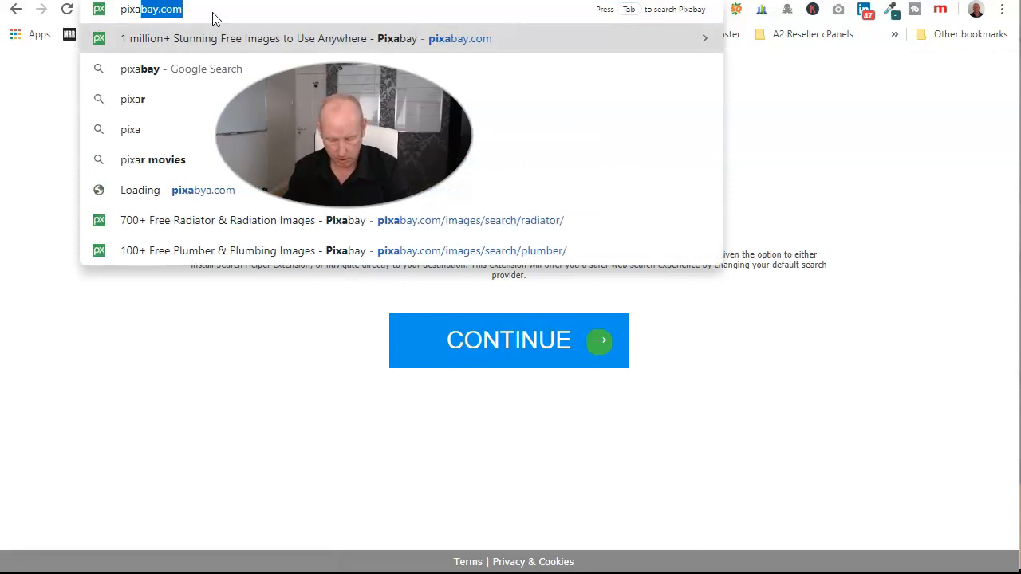
pyautogui.write('com')
pyautogui.press('Return')
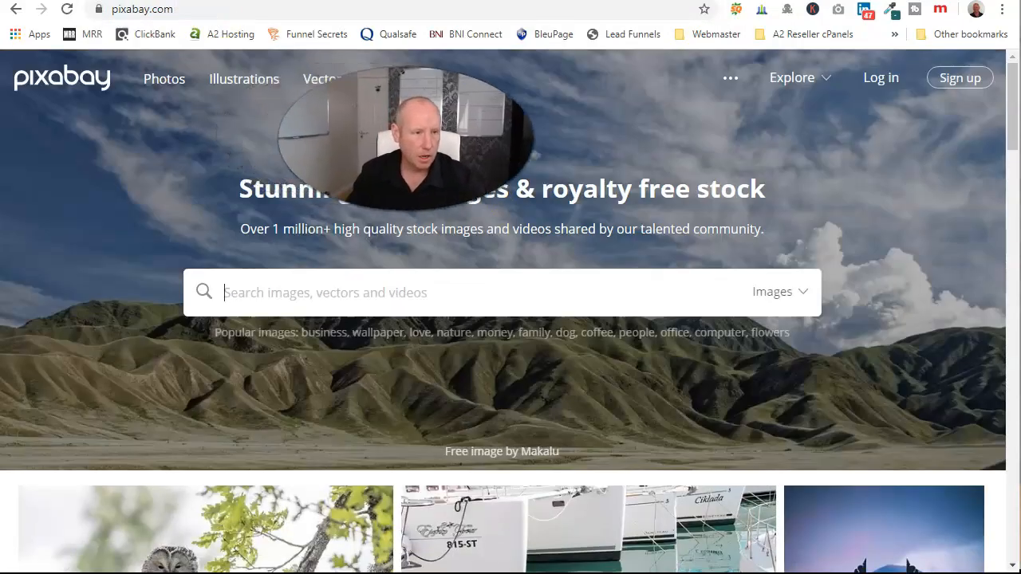
# Sign in to Pixabay, search 'bathroom', and browse the results for the luxury bathroom photo.
pyautogui.click(897, 82)
pyautogui.click(505, 443)
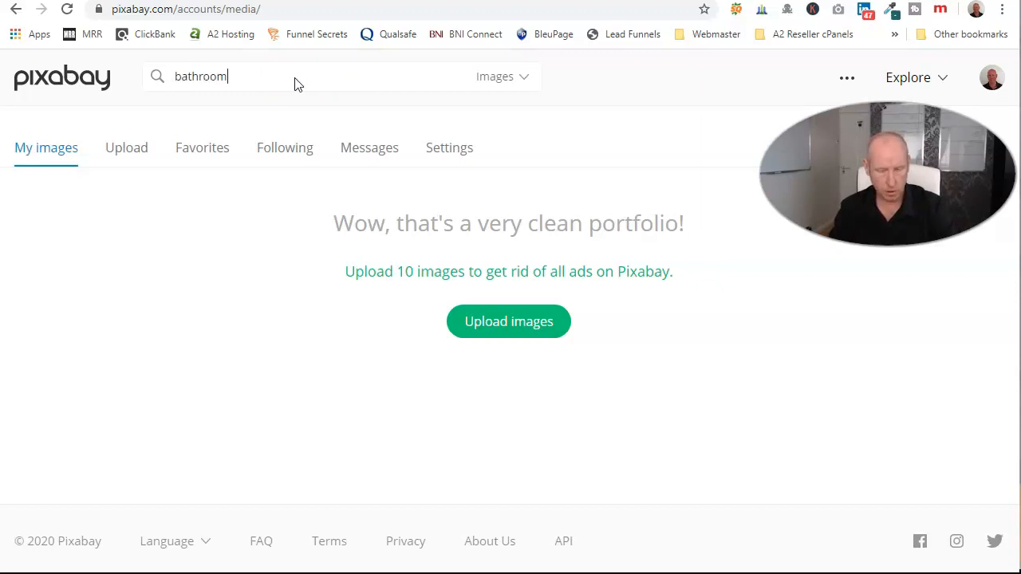
pyautogui.press('Return')
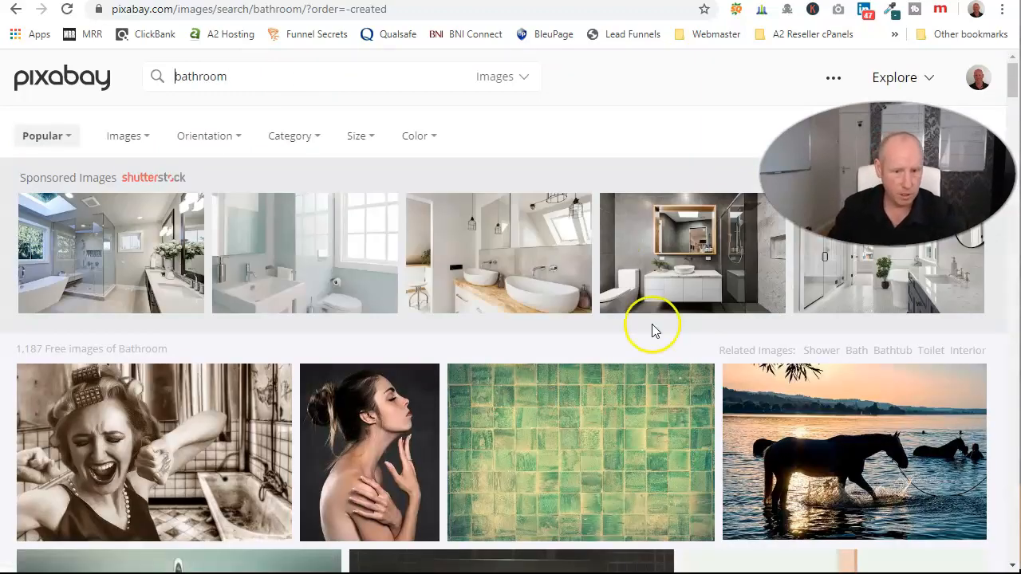
pyautogui.scroll(-3, 622, 343)
pyautogui.scroll(3, 410, 280)
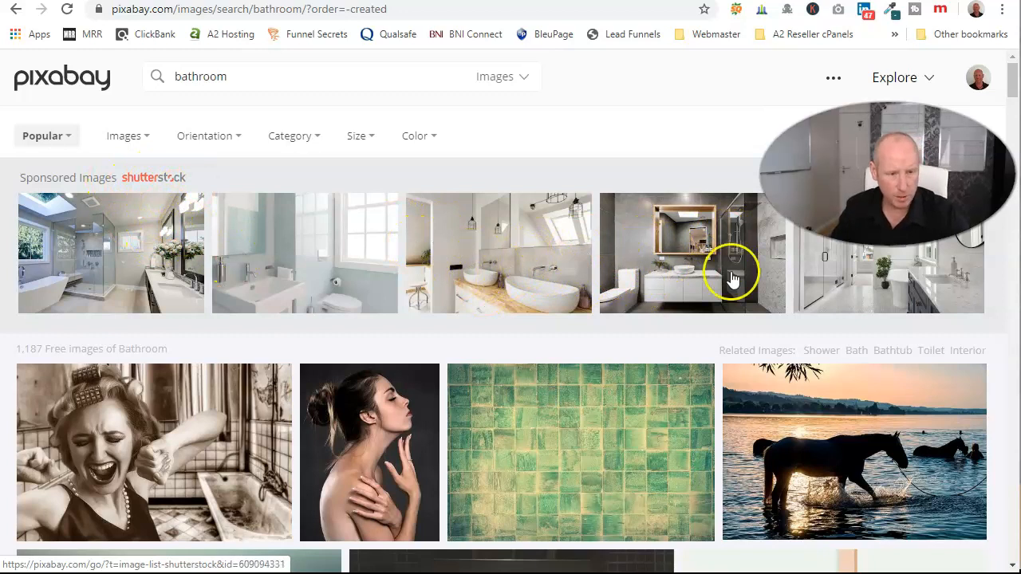
pyautogui.scroll(-3, 519, 303)
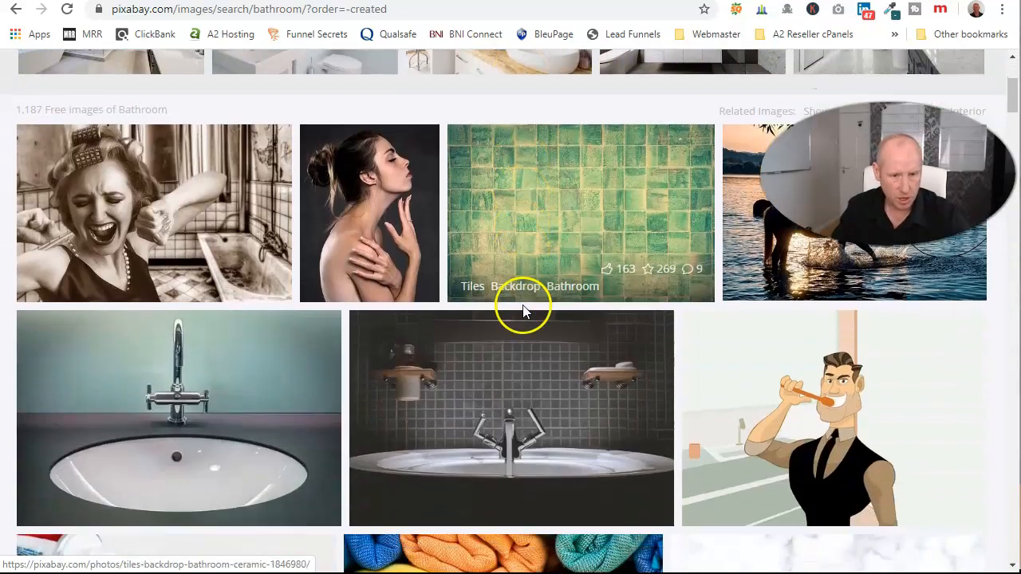
pyautogui.scroll(-2, 351, 418)
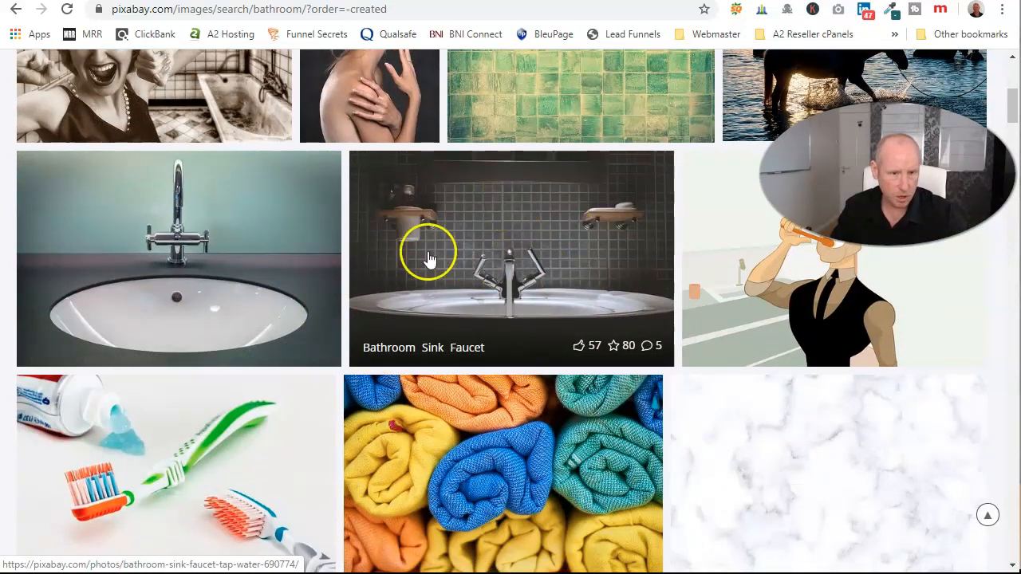
pyautogui.scroll(-5, 543, 245)
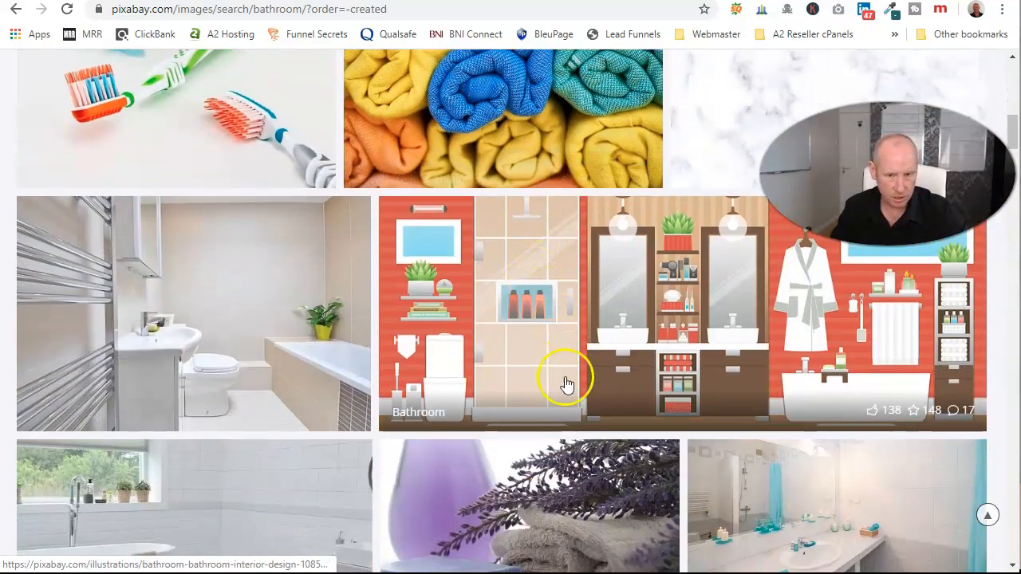
pyautogui.scroll(-1, 207, 375)
pyautogui.scroll(-1, 239, 495)
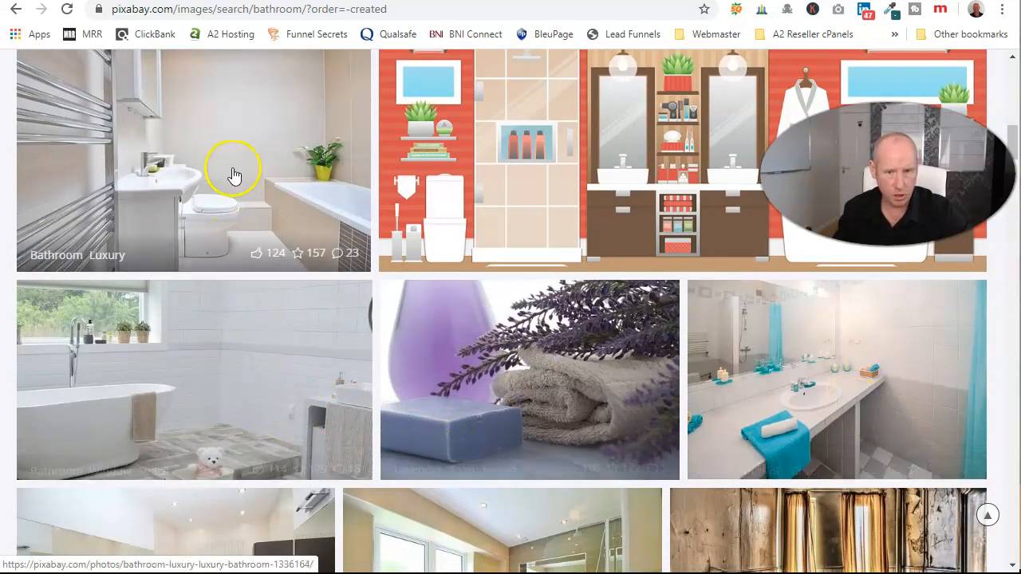
pyautogui.scroll(1, 315, 447)
pyautogui.scroll(1, 315, 447)
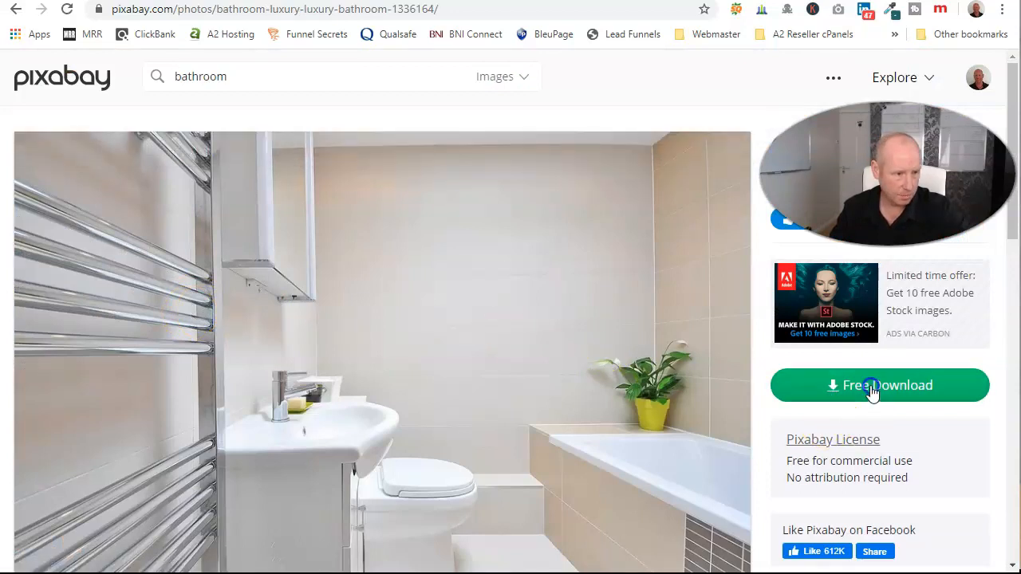
# Download the bathroom photo at 1920×1275 and find the JPG in Downloads.
pyautogui.click(872, 388)
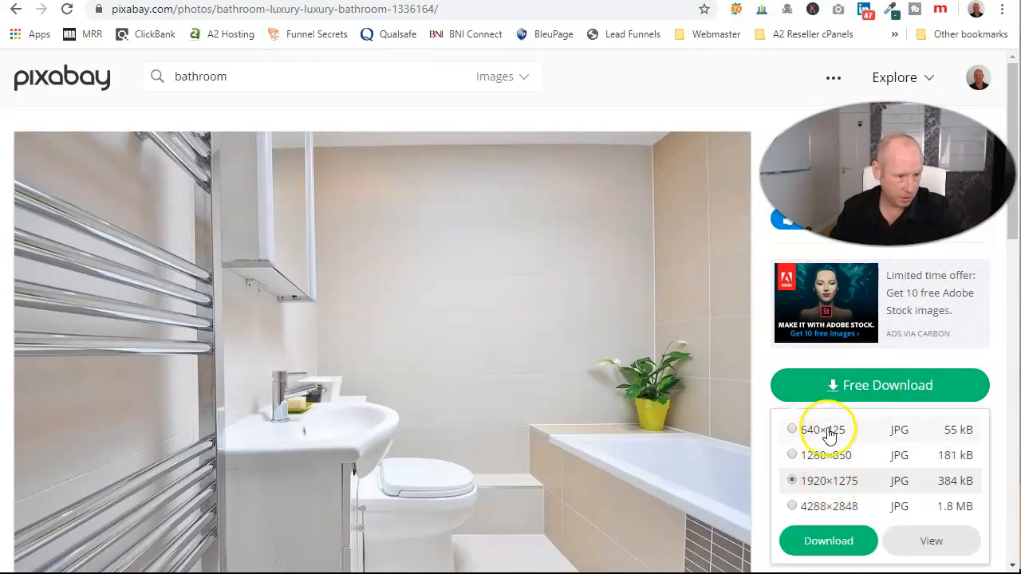
pyautogui.click(837, 542)
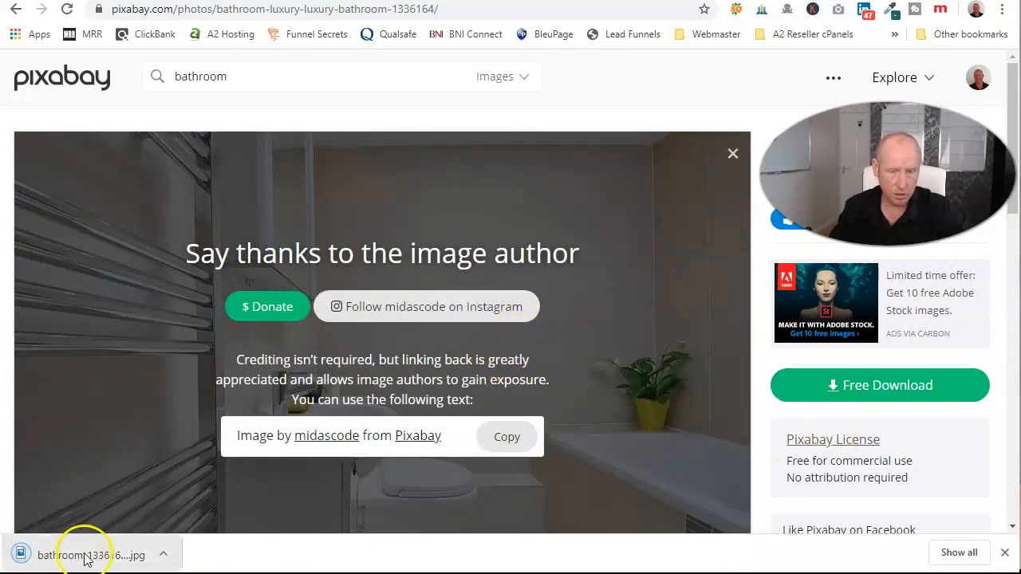
pyautogui.click(85, 558)
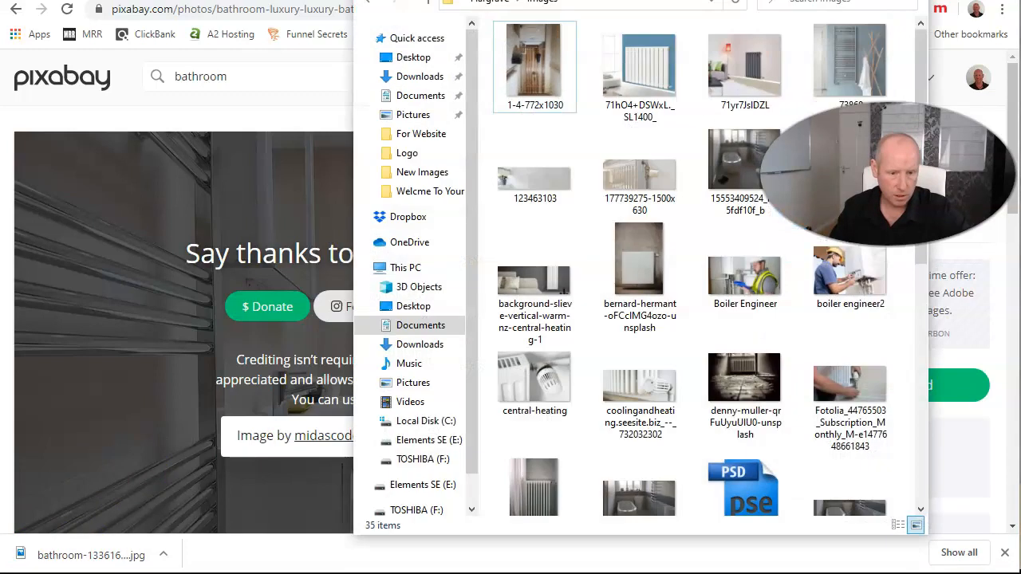
pyautogui.click(411, 348)
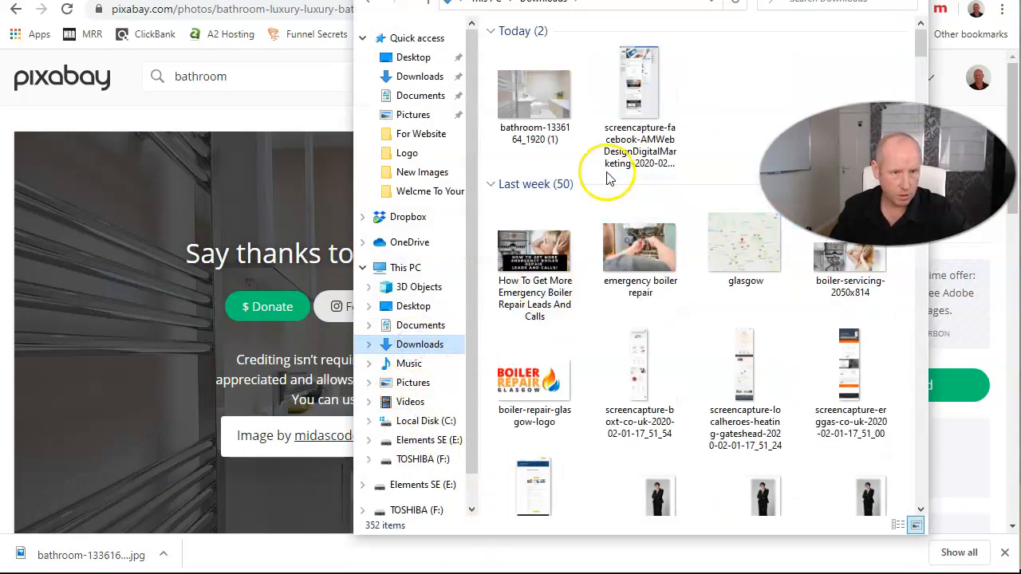
pyautogui.click(517, 80)
pyautogui.click(292, 106)
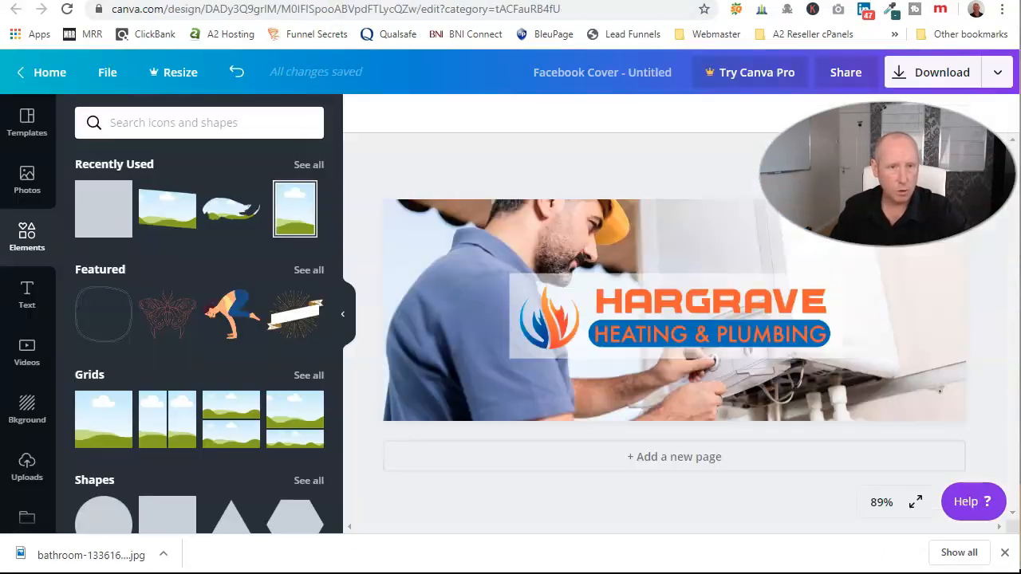
# Upload the bathroom JPG from Downloads to Canva and add it to the cover.
pyautogui.click(596, 237)
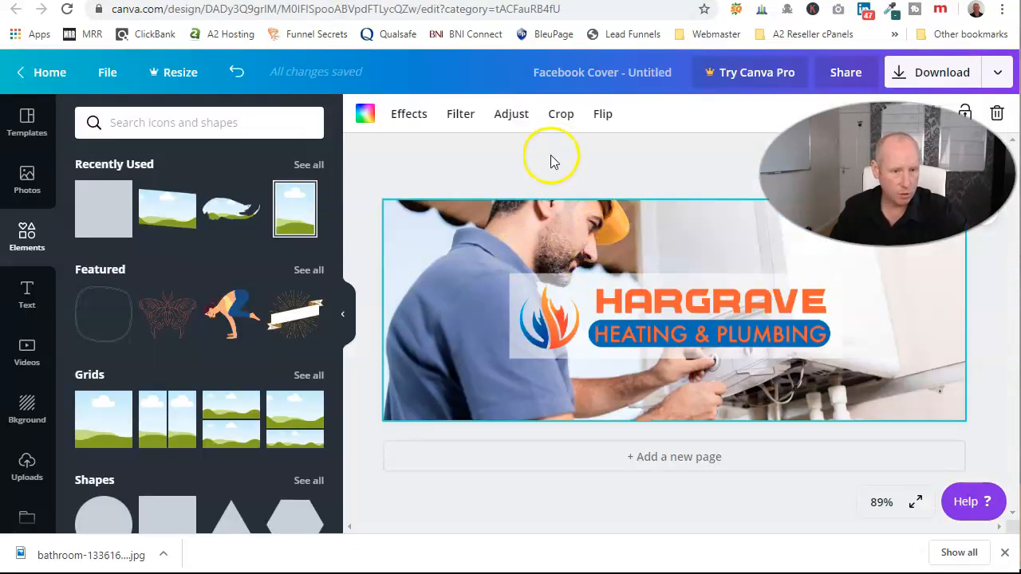
pyautogui.click(27, 468)
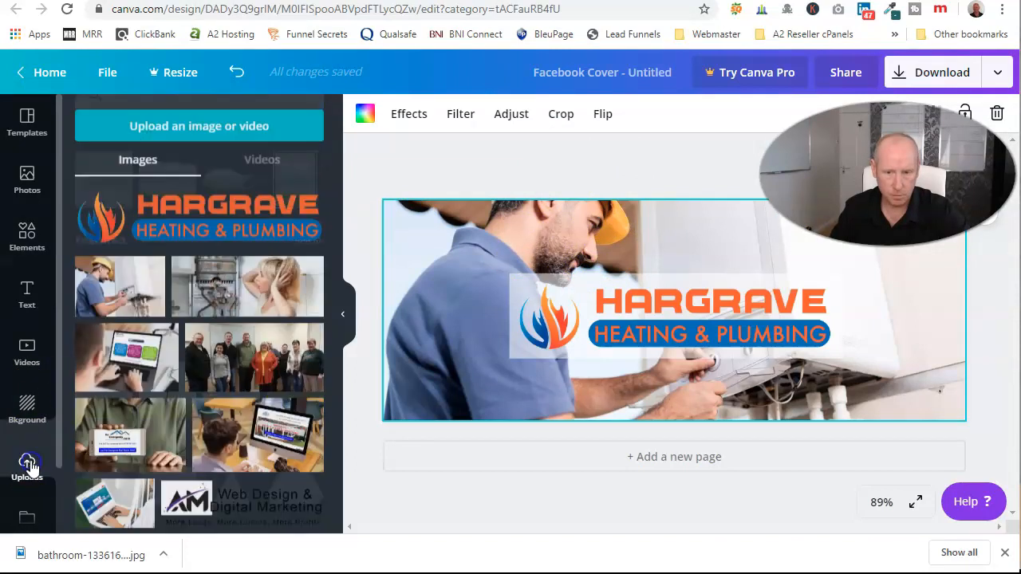
pyautogui.click(152, 126)
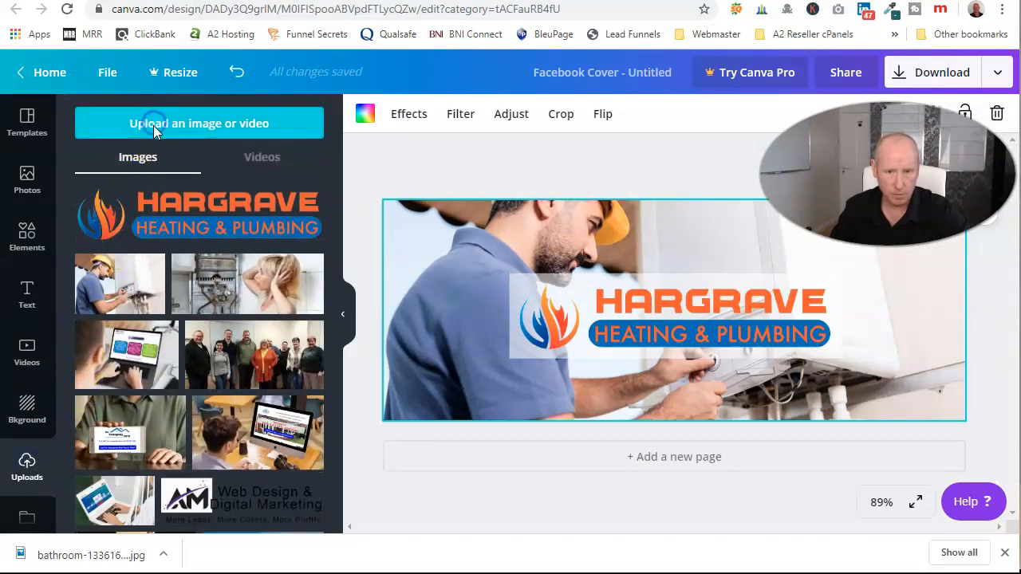
pyautogui.click(56, 287)
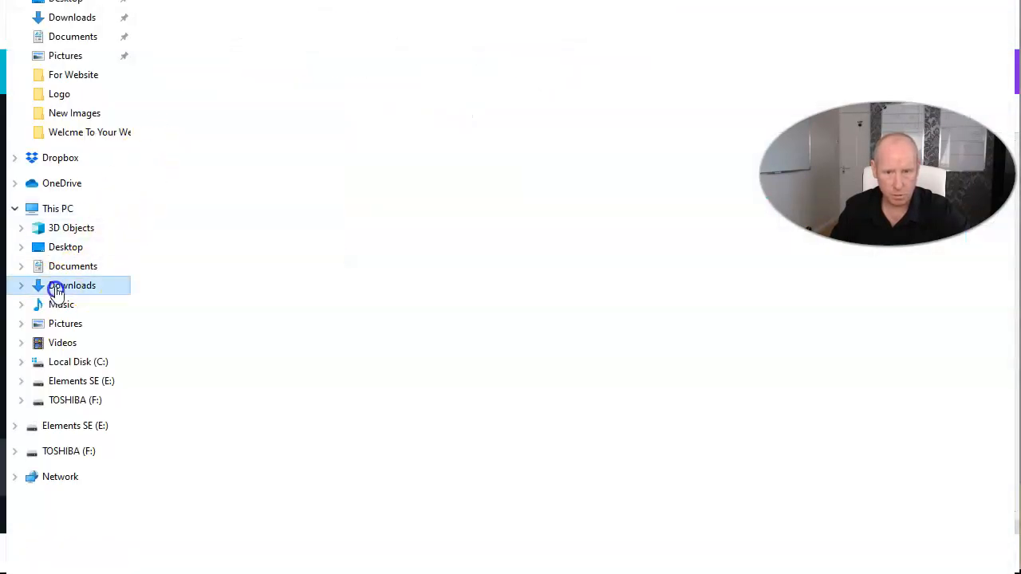
pyautogui.doubleClick(203, 66)
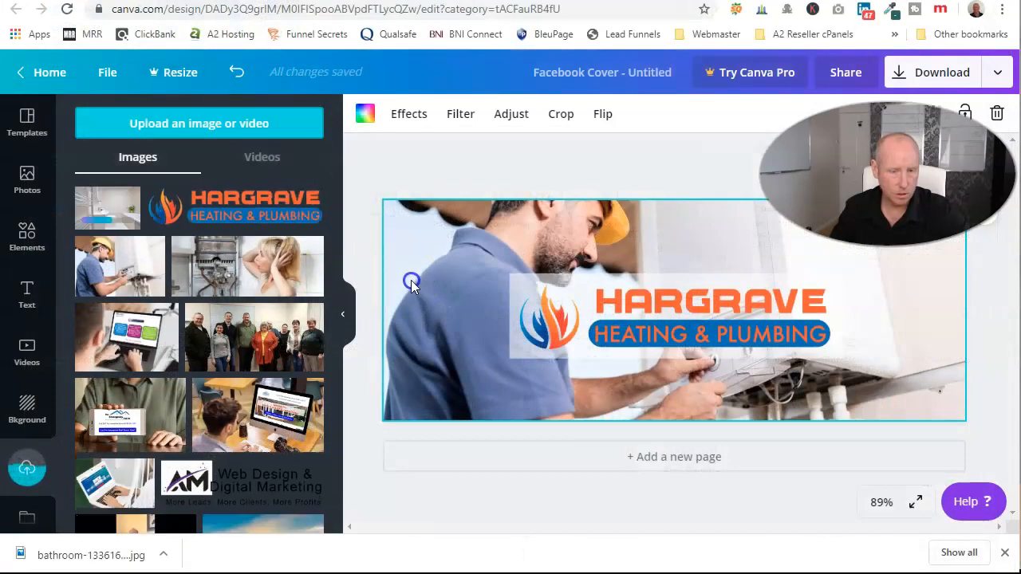
pyautogui.click(107, 206)
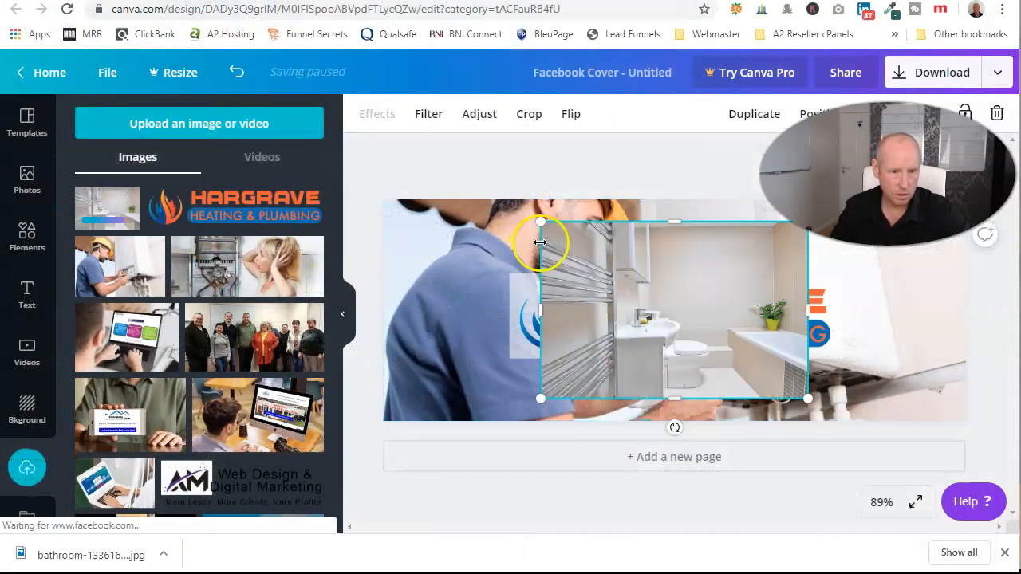
# Resize and position the bathroom photo so it fills the cover behind the logo.
pyautogui.moveTo(542, 223); pyautogui.dragTo(194, 121)
pyautogui.moveTo(505, 274); pyautogui.dragTo(598, 273)
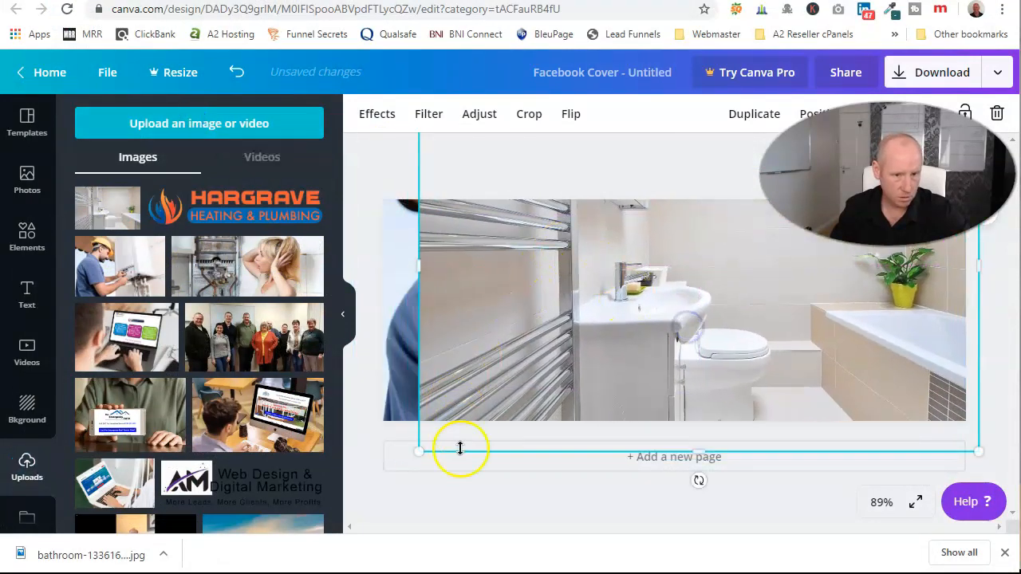
pyautogui.moveTo(409, 461); pyautogui.dragTo(371, 485)
pyautogui.moveTo(522, 401); pyautogui.dragTo(530, 318)
pyautogui.click(353, 236)
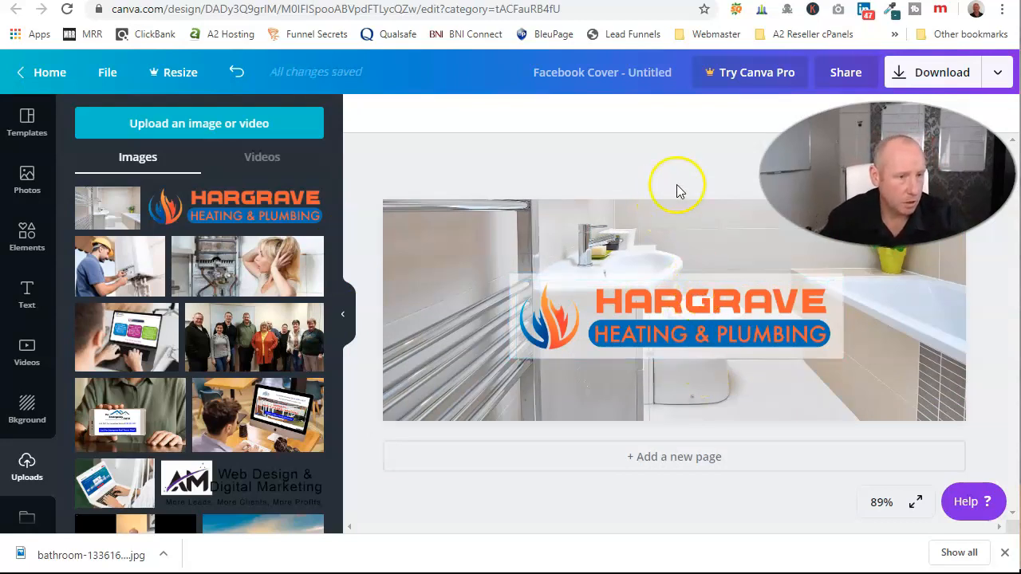
# Add a heading to the cover and replace its placeholder with the business phone number.
pyautogui.click(28, 293)
pyautogui.click(184, 192)
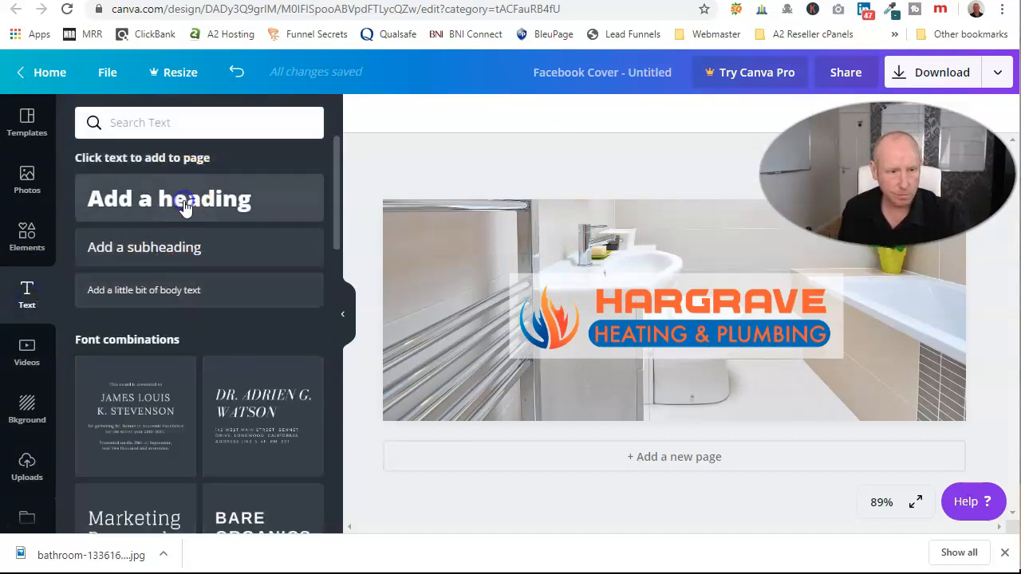
pyautogui.doubleClick(648, 288)
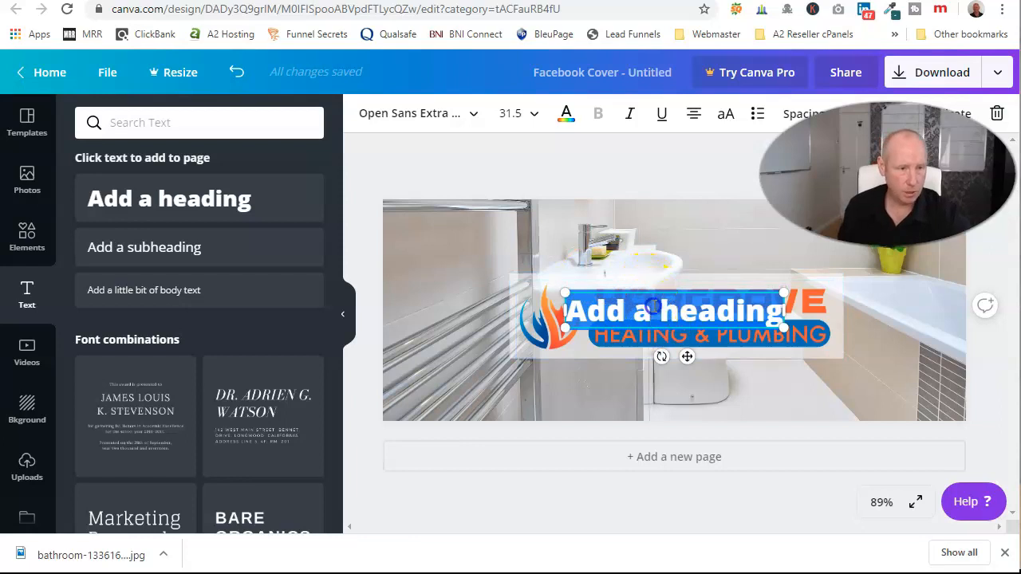
pyautogui.click(573, 308)
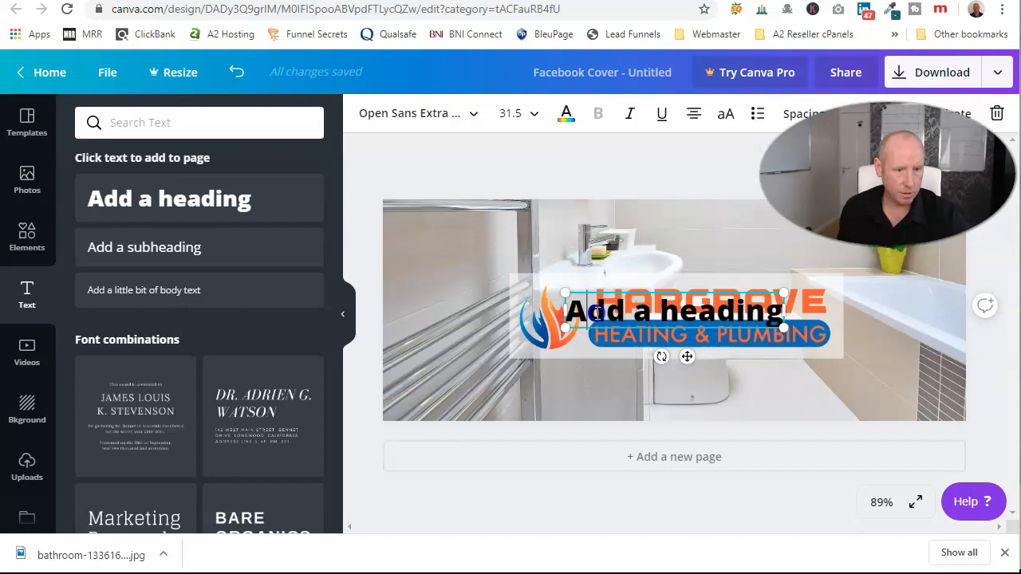
pyautogui.press('Delete')
pyautogui.press('Delete')
pyautogui.press('Delete')
pyautogui.press('Delete')
pyautogui.press('Delete')
pyautogui.press('Delete')
pyautogui.press('Delete')
pyautogui.press('Delete')
pyautogui.press('Delete')
pyautogui.press('Delete')
pyautogui.press('Delete')
pyautogui.press('Delete')
pyautogui.press('Delete')
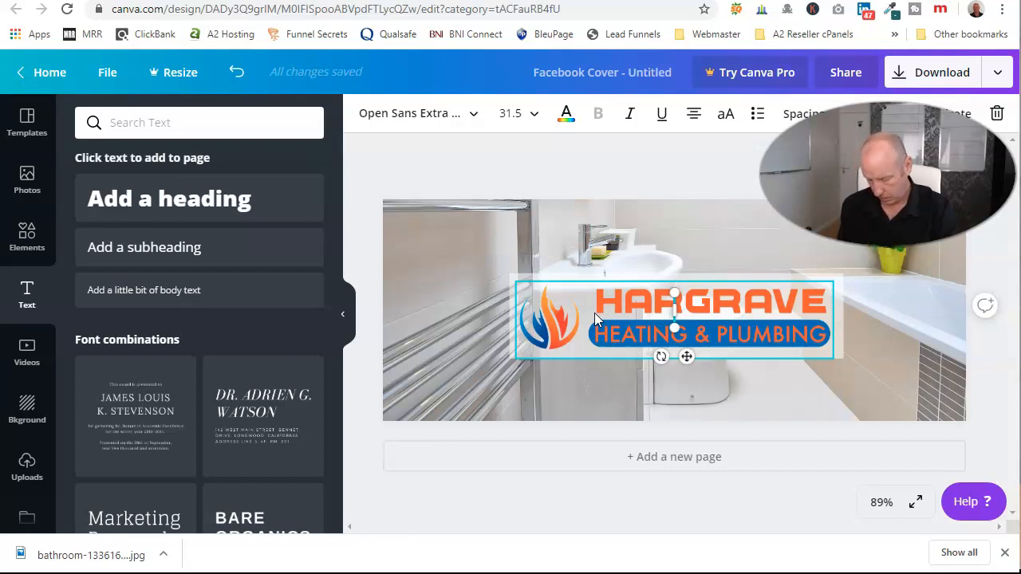
# Space the phone number into two groups and move it below the Hargrave logo.
pyautogui.click(677, 311)
pyautogui.click(772, 312)
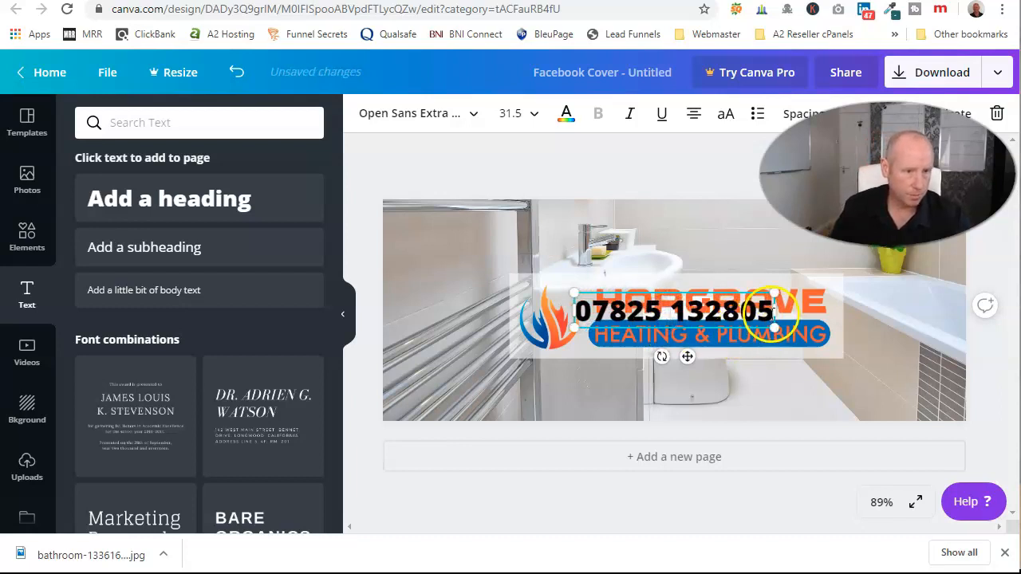
pyautogui.moveTo(772, 311); pyautogui.dragTo(587, 334)
pyautogui.click(657, 317)
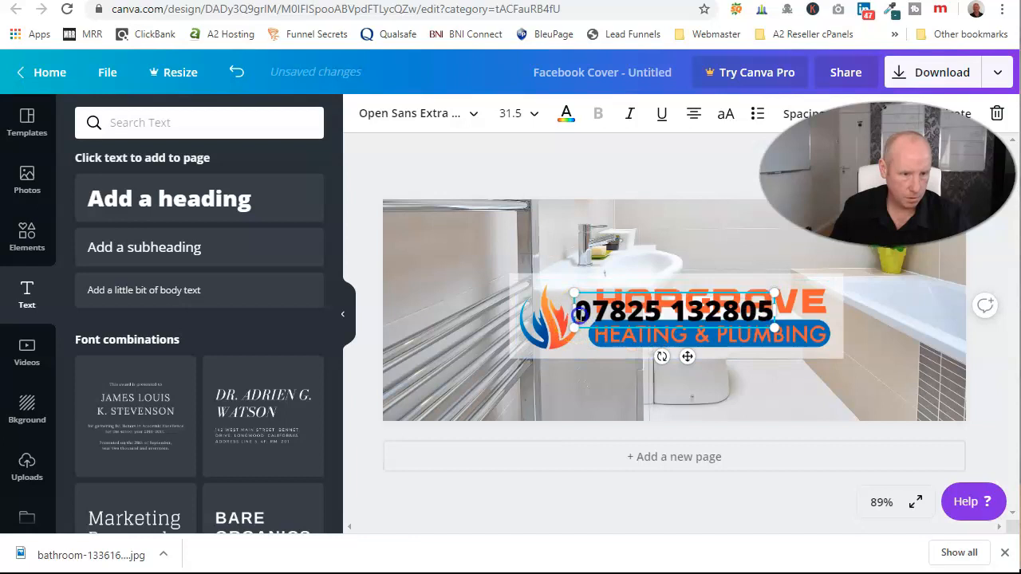
pyautogui.moveTo(650, 309); pyautogui.dragTo(665, 360)
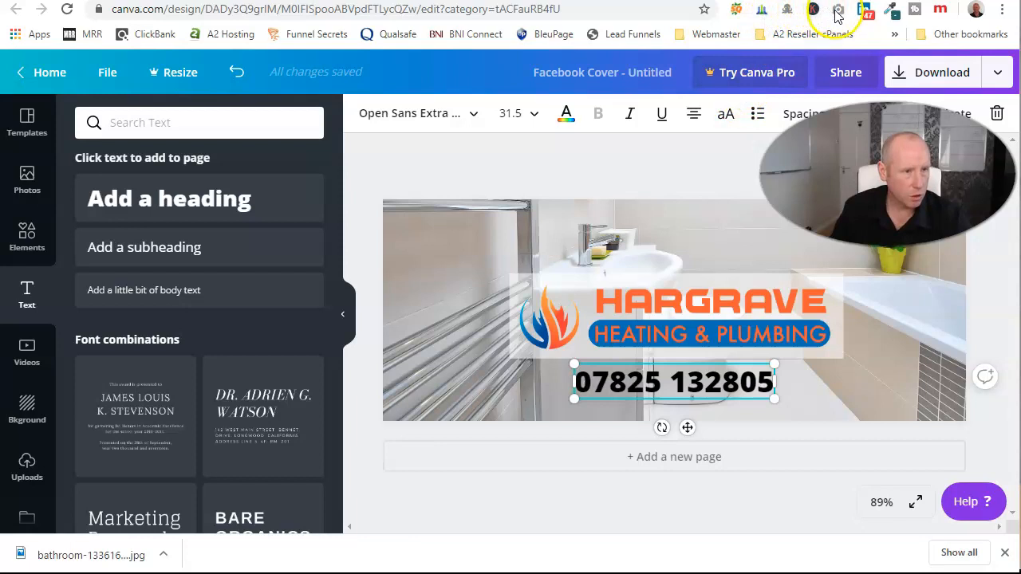
pyautogui.click(891, 10)
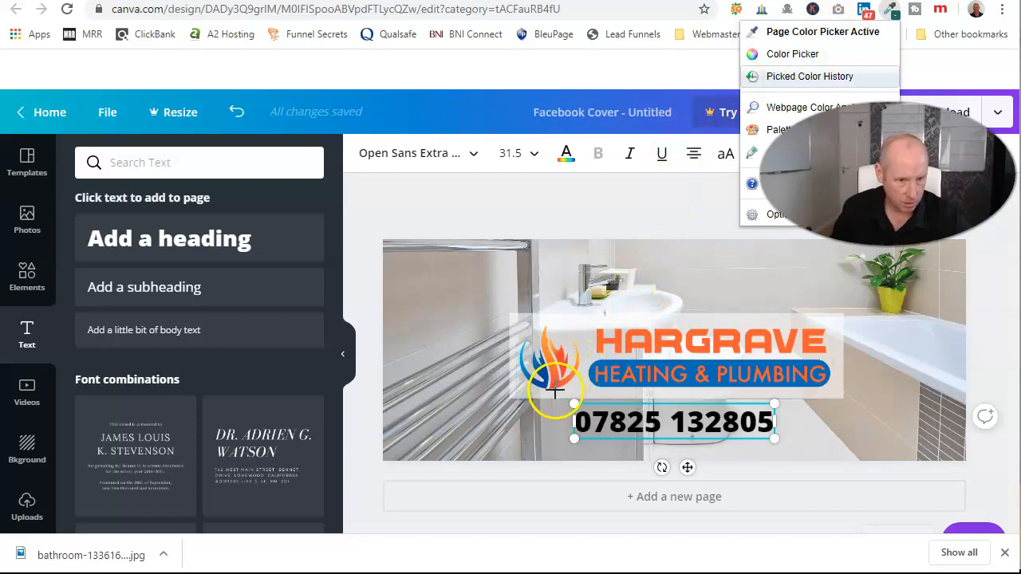
# Sample and copy the Hargrave logo's orange, #F15C29, with the ColorPick extension.
pyautogui.click(615, 345)
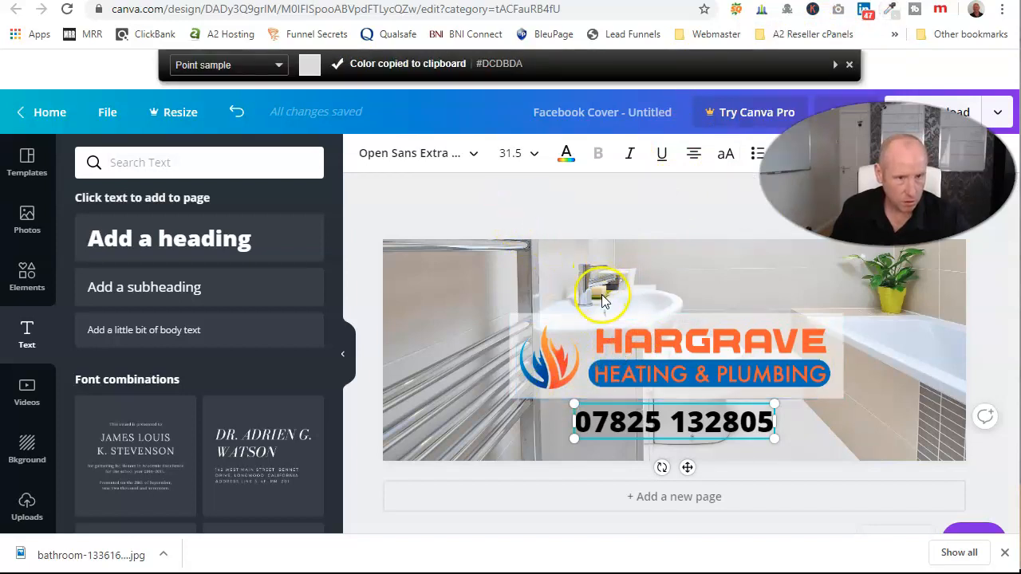
pyautogui.click(621, 347)
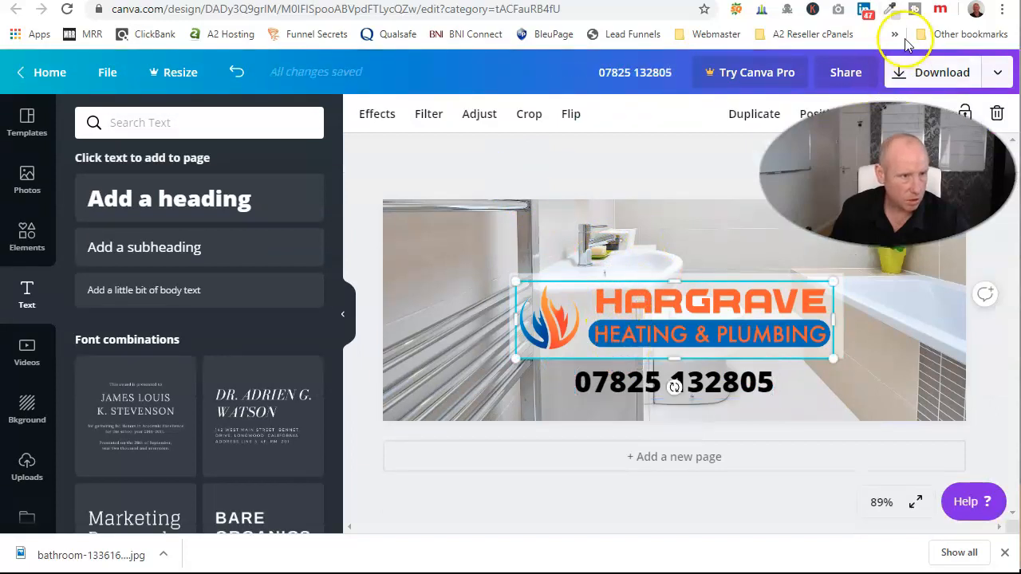
pyautogui.click(890, 13)
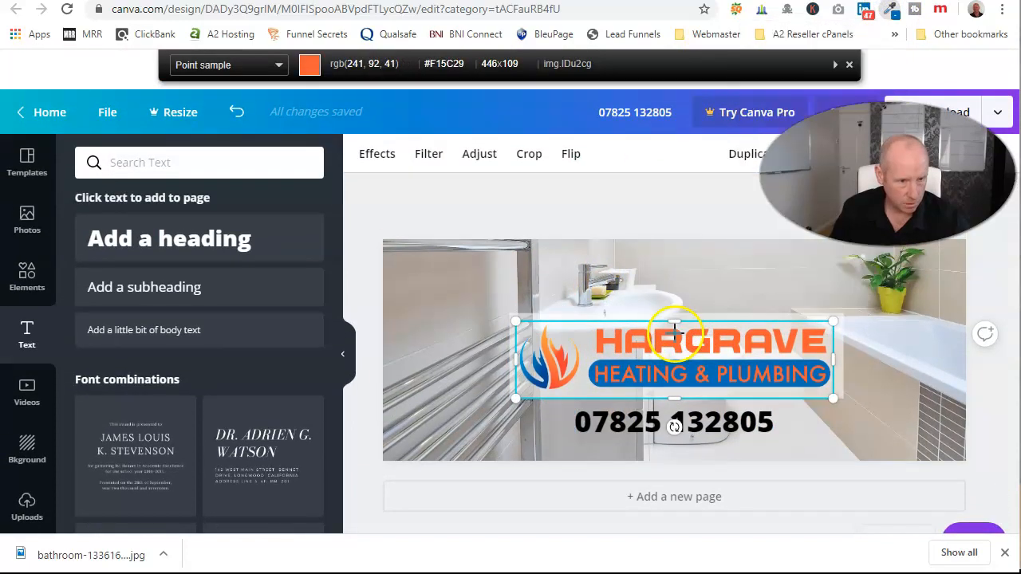
pyautogui.click(675, 331)
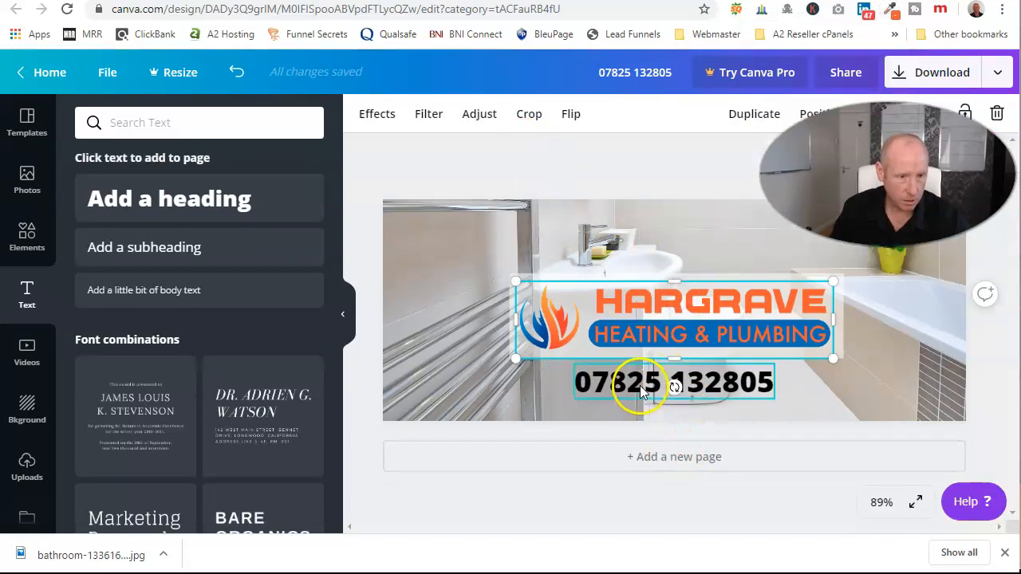
pyautogui.doubleClick(641, 386)
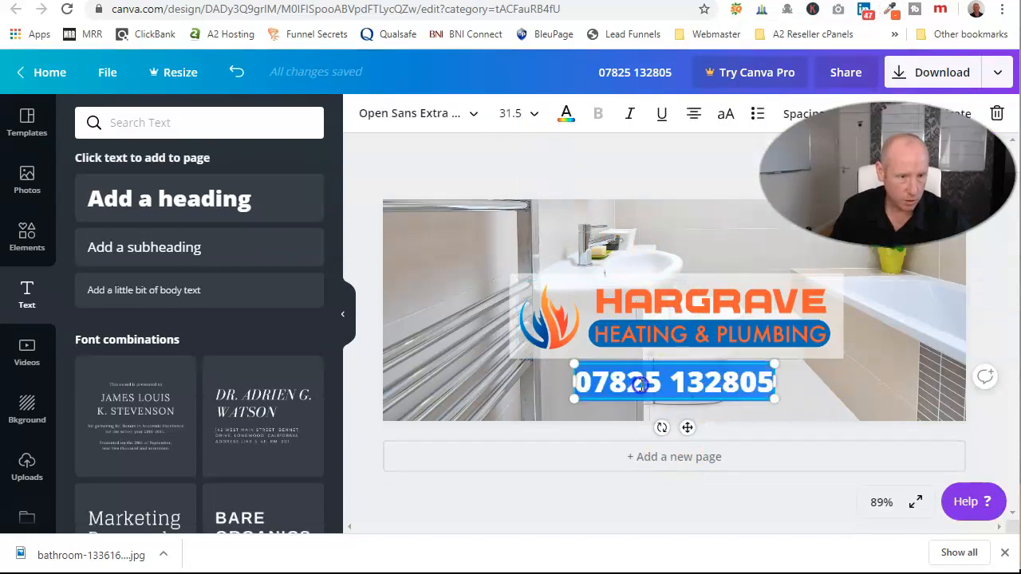
# Colour the phone number orange by pasting #F15C29 into the text colour search.
pyautogui.click(565, 114)
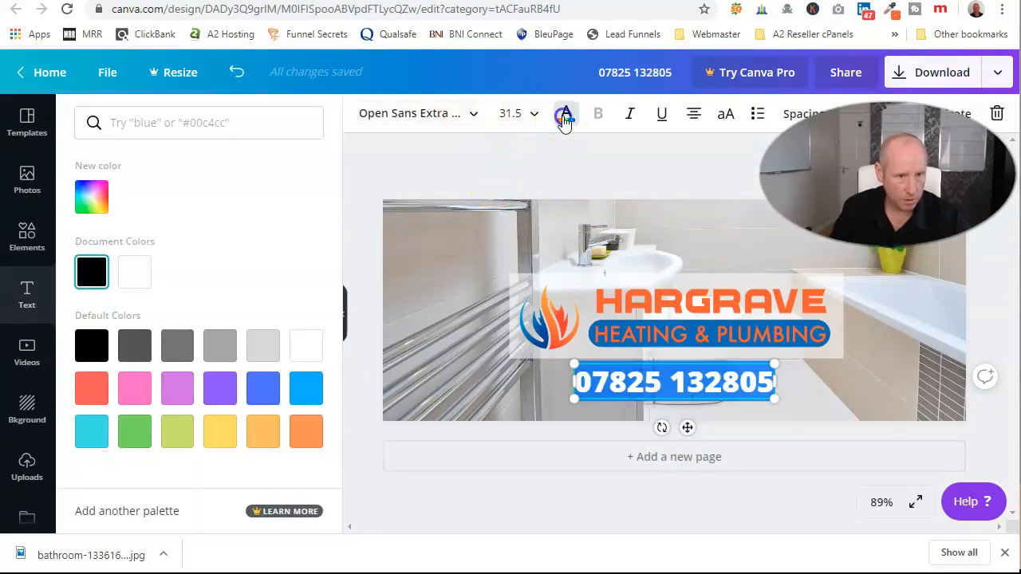
pyautogui.rightClick(223, 123)
pyautogui.click(249, 250)
pyautogui.click(90, 198)
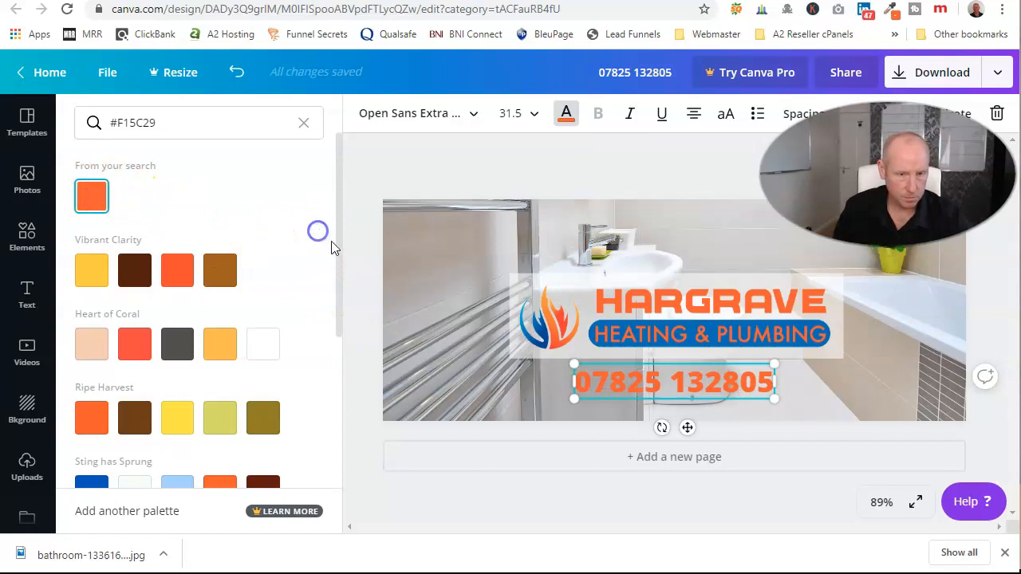
# Set the whole phone number in the ABeeZee font.
pyautogui.doubleClick(601, 382)
pyautogui.click(601, 382)
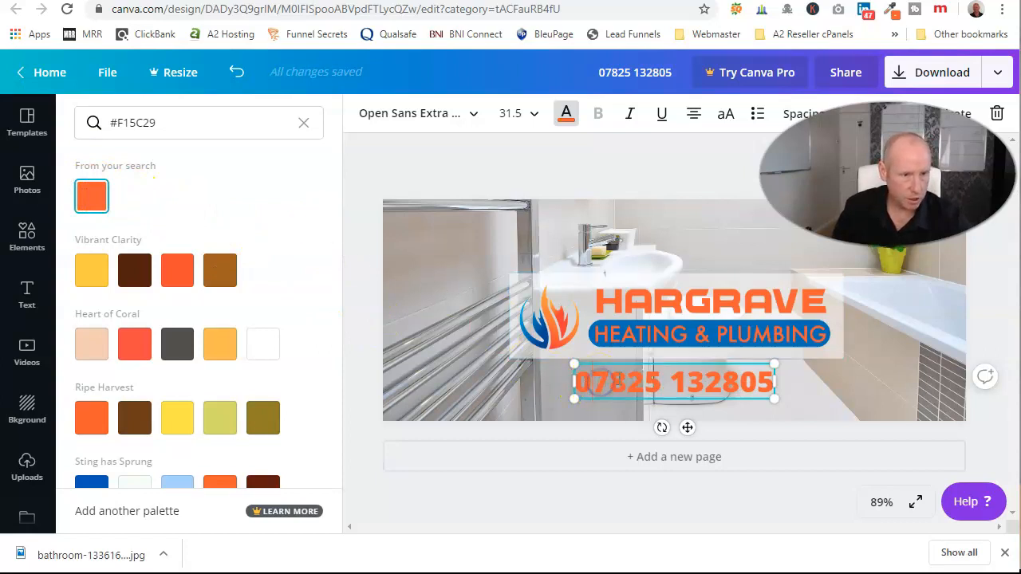
pyautogui.tripleClick(666, 369)
pyautogui.click(469, 115)
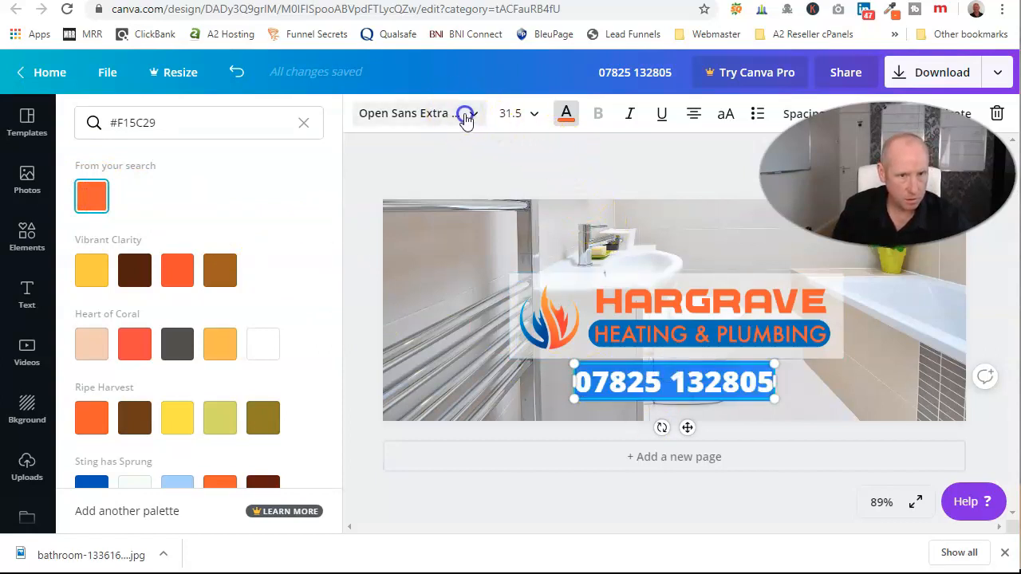
pyautogui.click(206, 256)
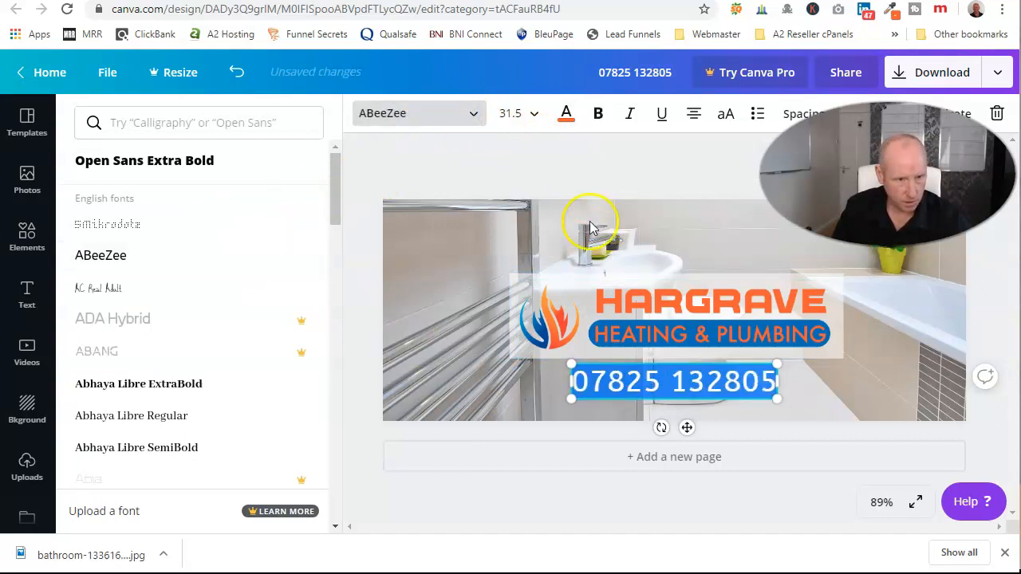
pyautogui.click(562, 173)
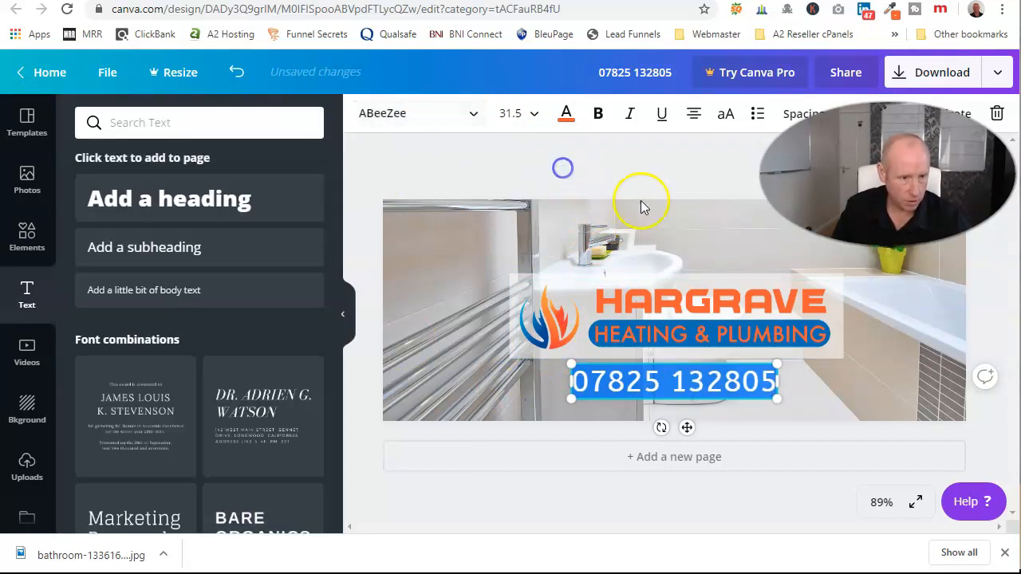
# Adjust the height of the Hargrave logo's frame.
pyautogui.click(768, 432)
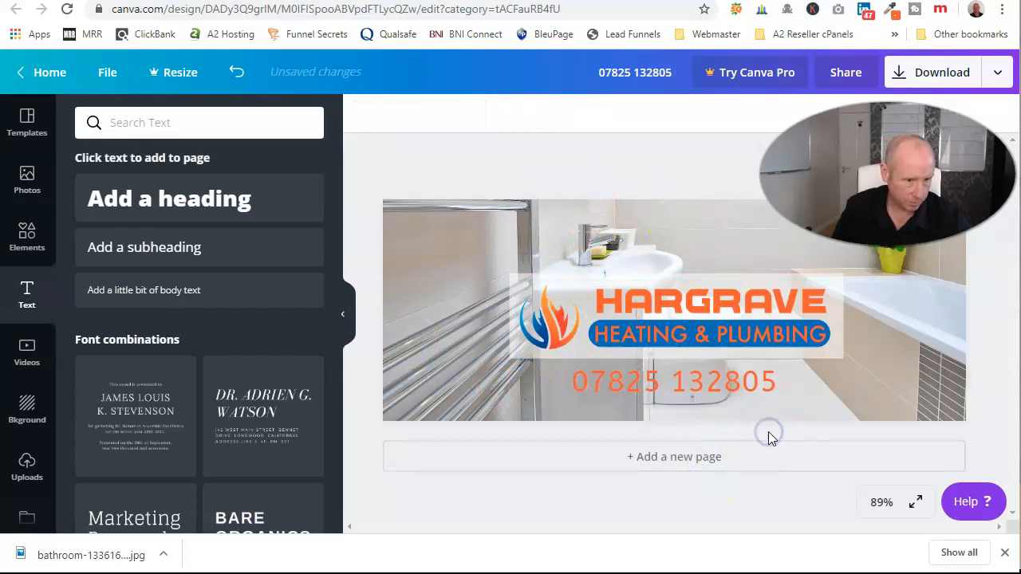
pyautogui.click(716, 356)
pyautogui.moveTo(673, 363)
pyautogui.mouseDown()
pyautogui.moveTo(677, 397)
pyautogui.moveTo(676, 348)
pyautogui.mouseUp()
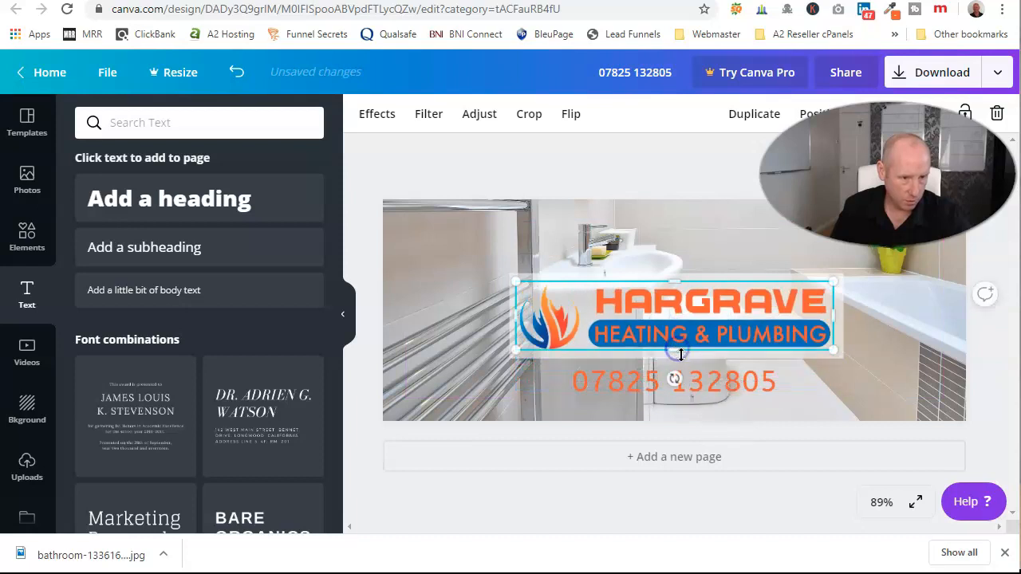
# Stretch the logo panel down so it sits behind the phone number.
pyautogui.click(773, 438)
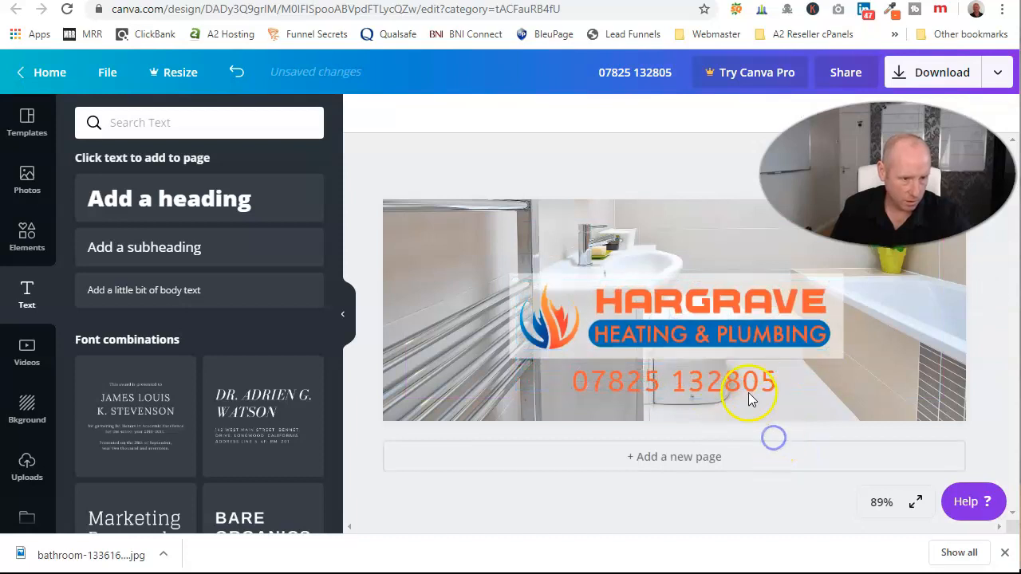
pyautogui.click(815, 356)
pyautogui.moveTo(679, 359); pyautogui.dragTo(686, 399)
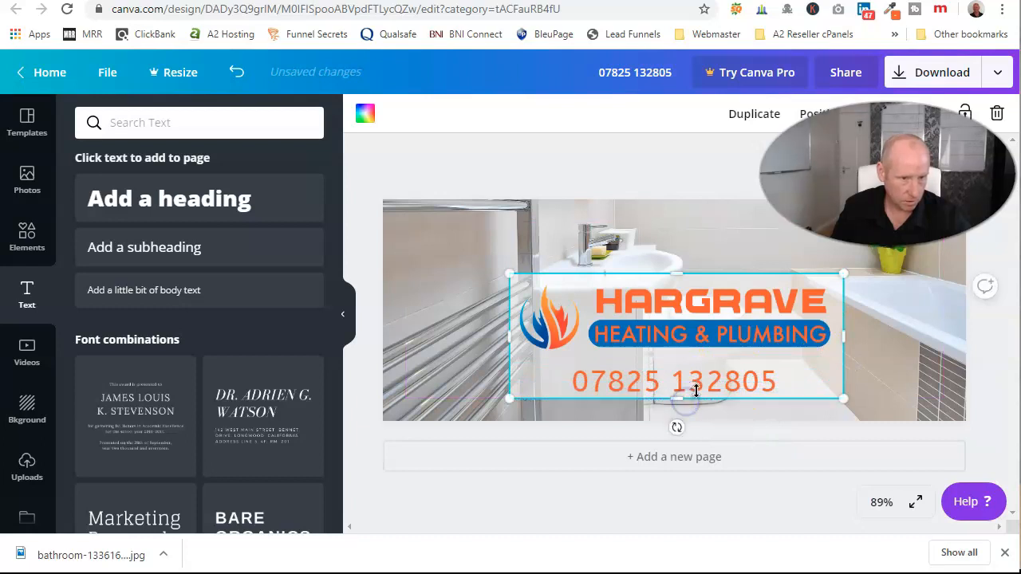
# Replace the bathroom background with the uploaded engineer photo, enlarged to fill the cover.
pyautogui.click(550, 238)
pyautogui.press('Delete')
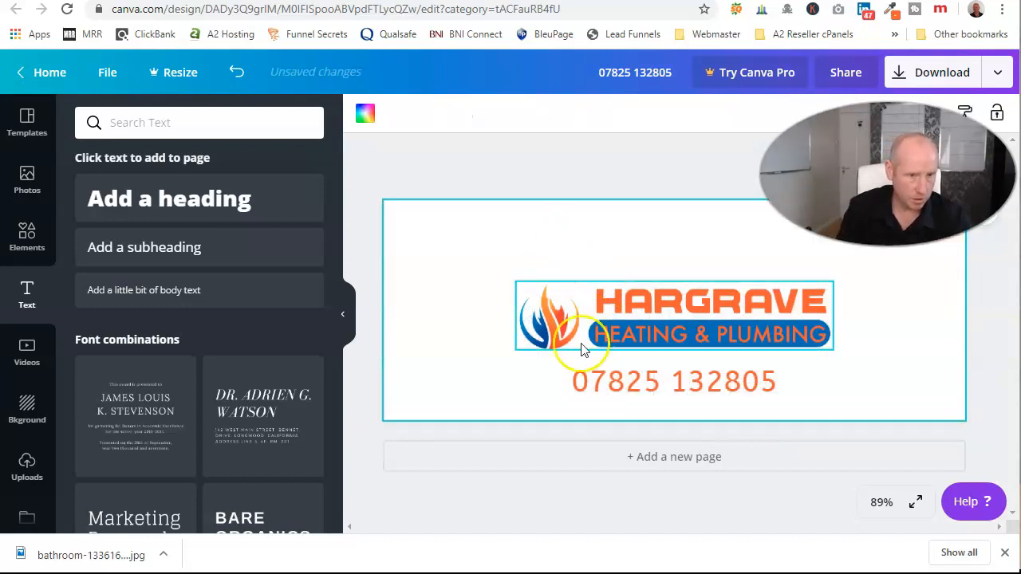
pyautogui.click(27, 467)
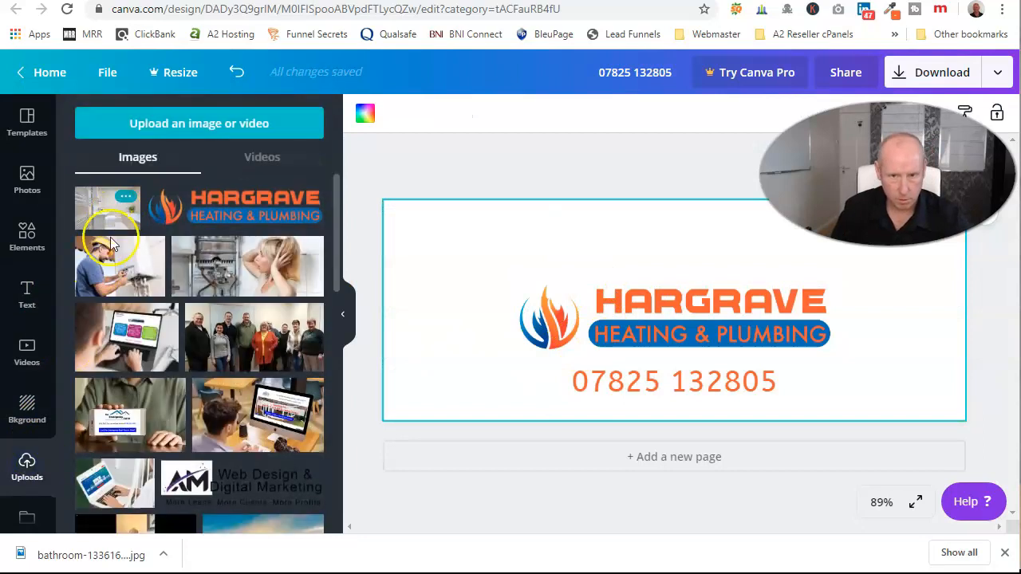
pyautogui.click(112, 276)
pyautogui.moveTo(540, 222); pyautogui.dragTo(199, 173)
pyautogui.moveTo(580, 270); pyautogui.dragTo(760, 384)
pyautogui.moveTo(451, 157); pyautogui.dragTo(357, 142)
pyautogui.moveTo(570, 262); pyautogui.dragTo(607, 297)
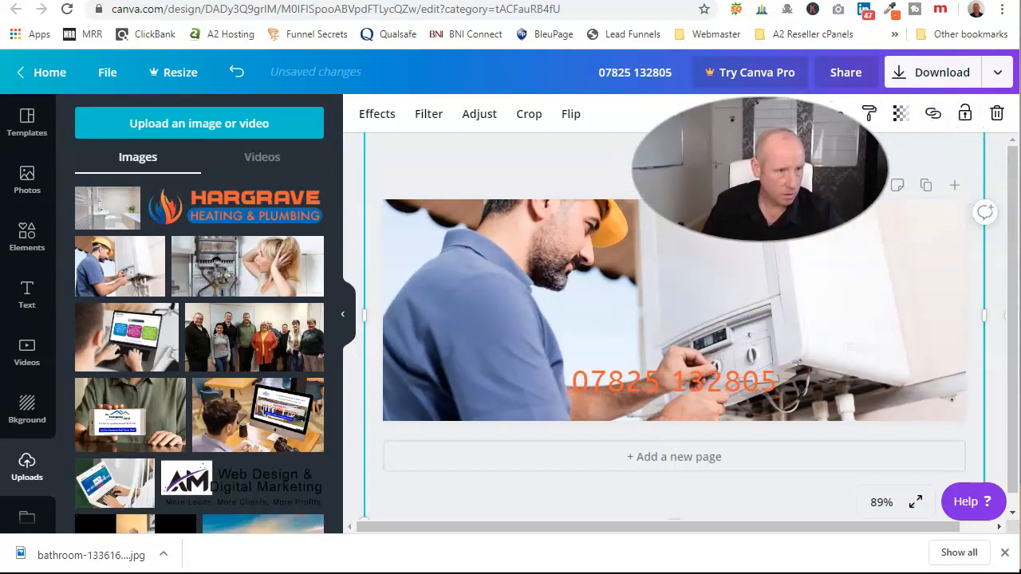
# Send the engineer photo two layers back, behind the logo panel.
pyautogui.click(815, 115)
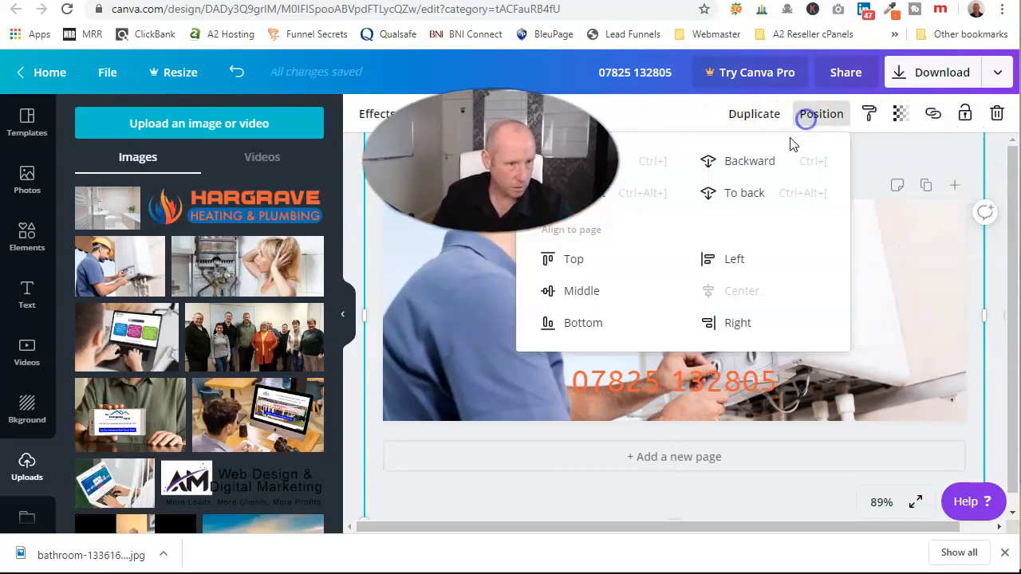
pyautogui.click(768, 163)
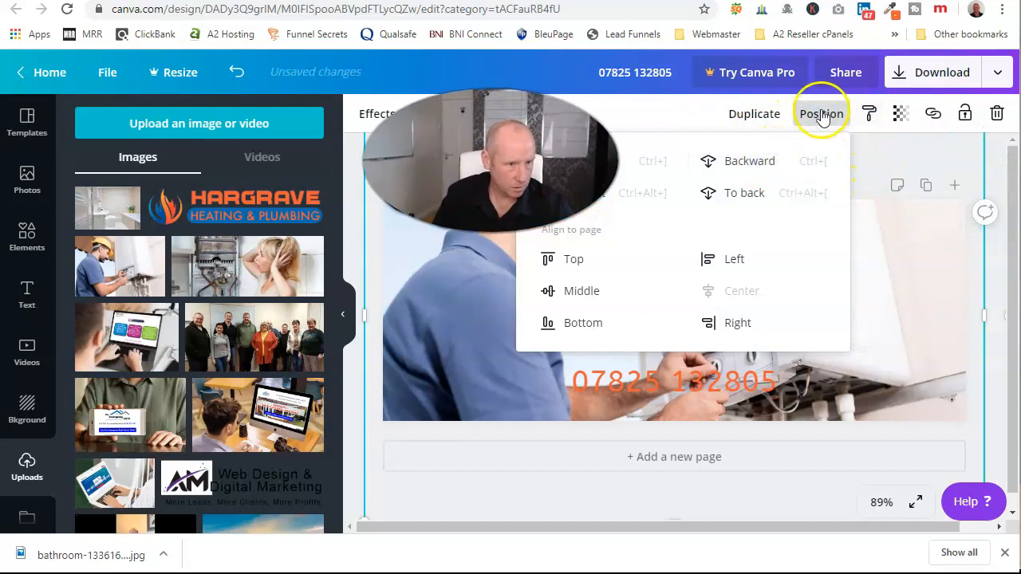
pyautogui.click(768, 161)
pyautogui.click(882, 163)
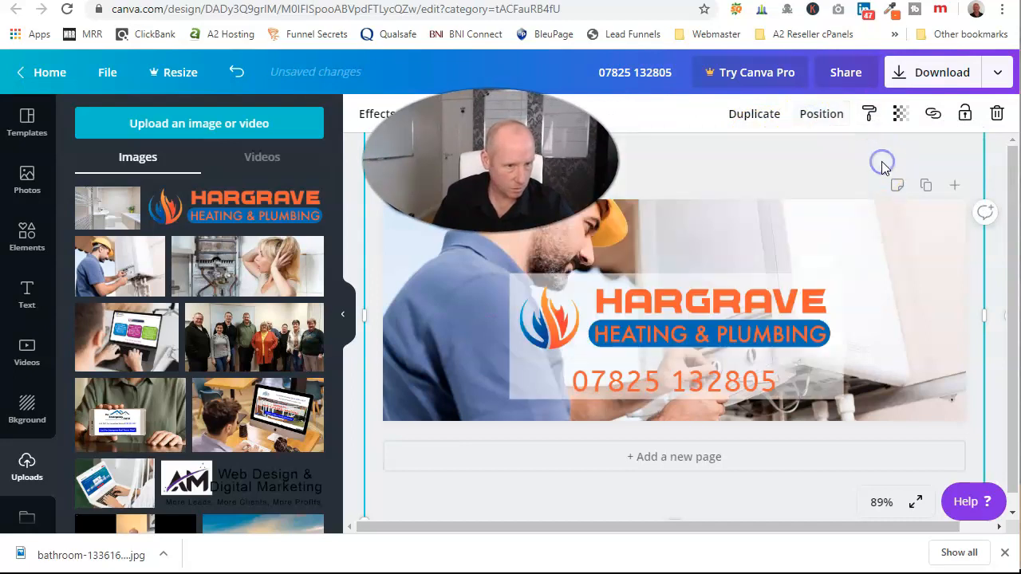
pyautogui.click(696, 164)
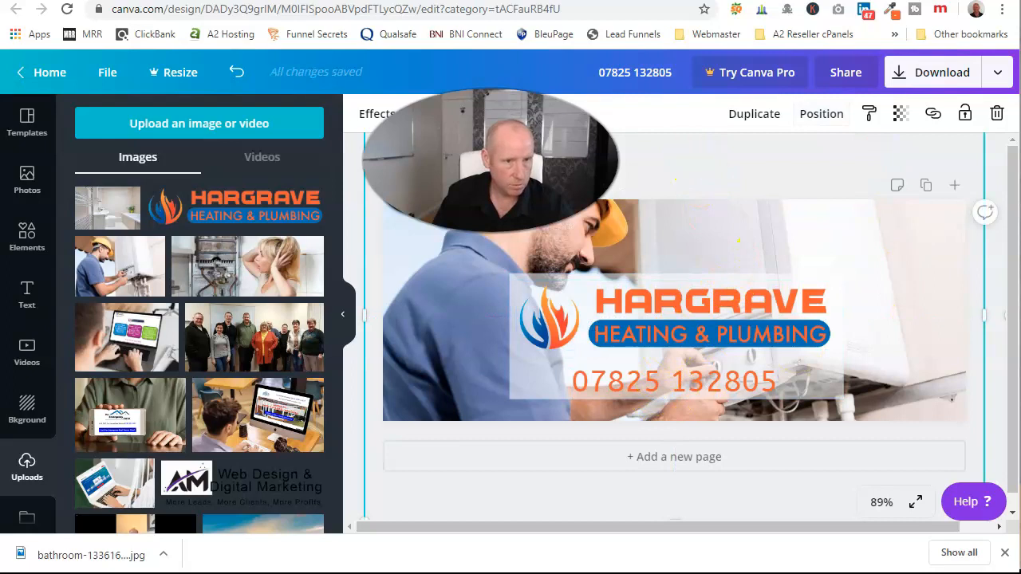
pyautogui.click(622, 76)
# Title the design 'Hargrave Heating and Plumbing' and bring up download options with PNG.
pyautogui.write('Harg')
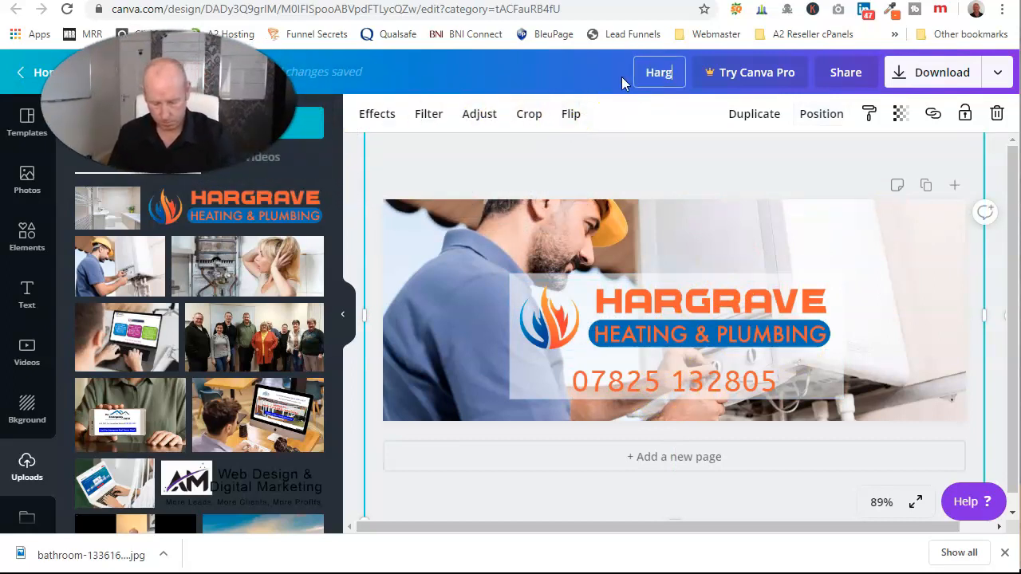
pyautogui.write('rave Heating a')
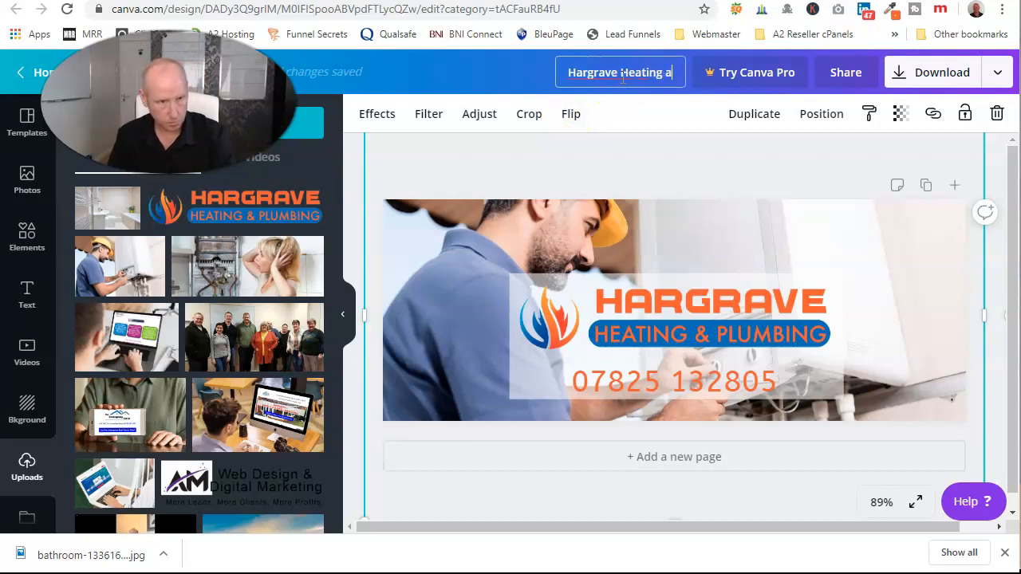
pyautogui.write('nd Plumbing')
pyautogui.click(654, 157)
pyautogui.click(349, 164)
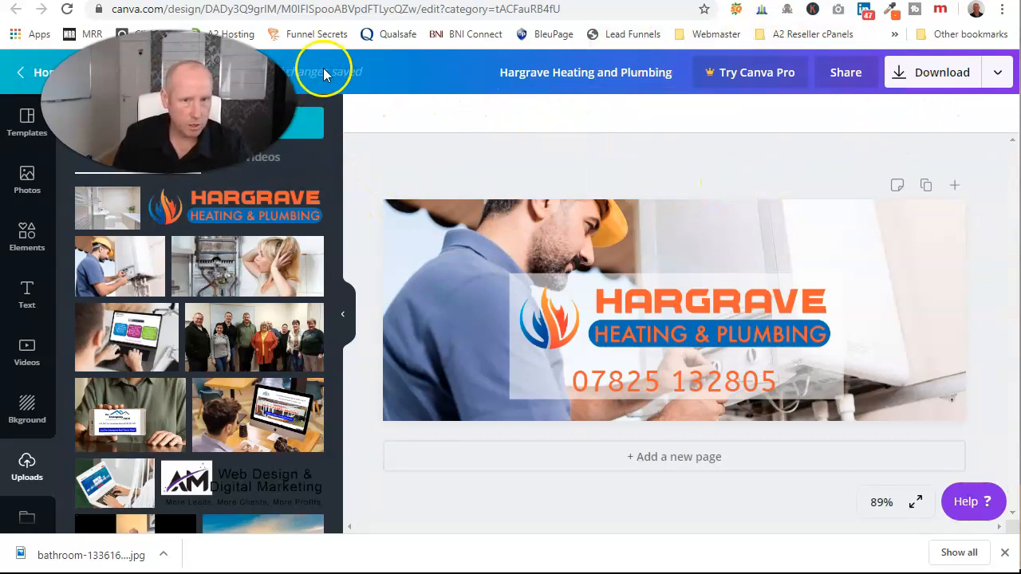
pyautogui.click(902, 74)
pyautogui.click(881, 193)
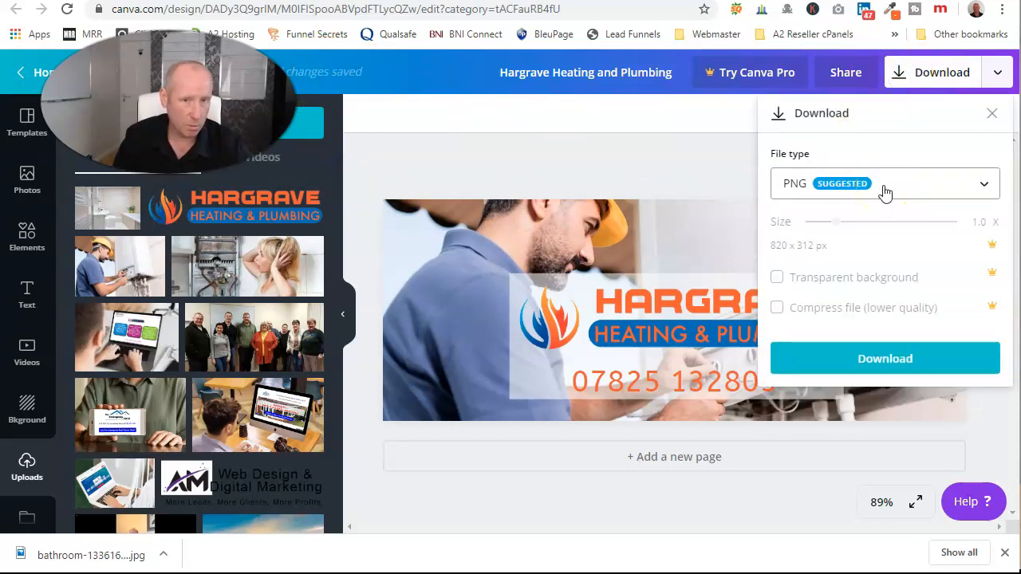
# Download the cover as a PNG, dismiss the referral popup, and return to Facebook.
pyautogui.click(893, 359)
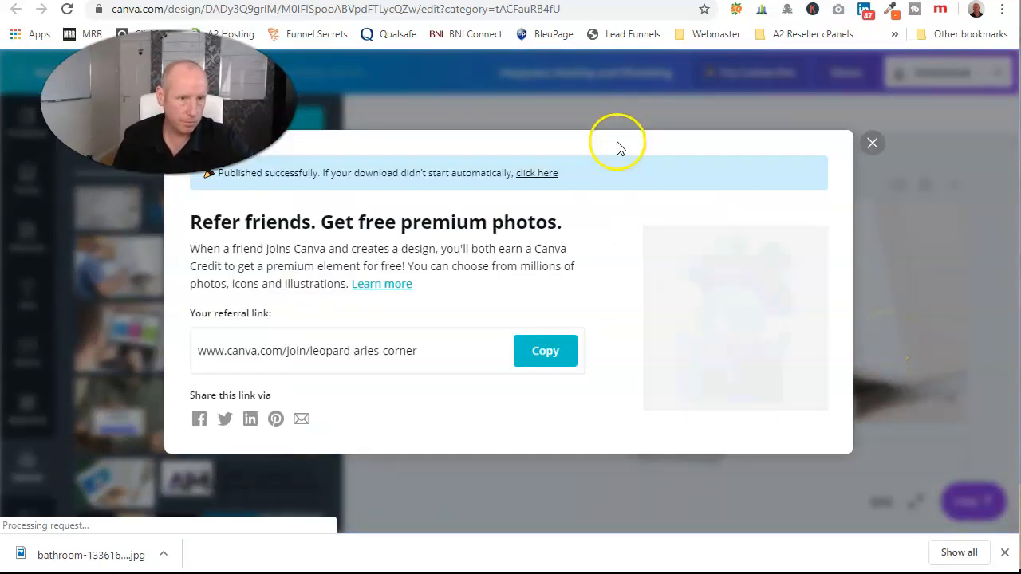
pyautogui.click(871, 143)
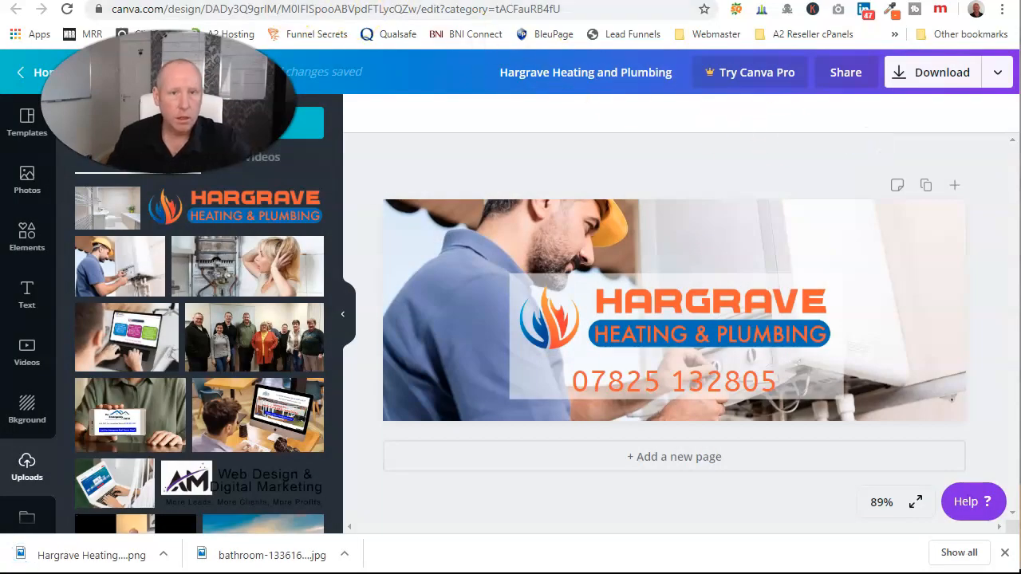
pyautogui.click(64, 2)
pyautogui.moveTo(170, 101); pyautogui.dragTo(892, 240)
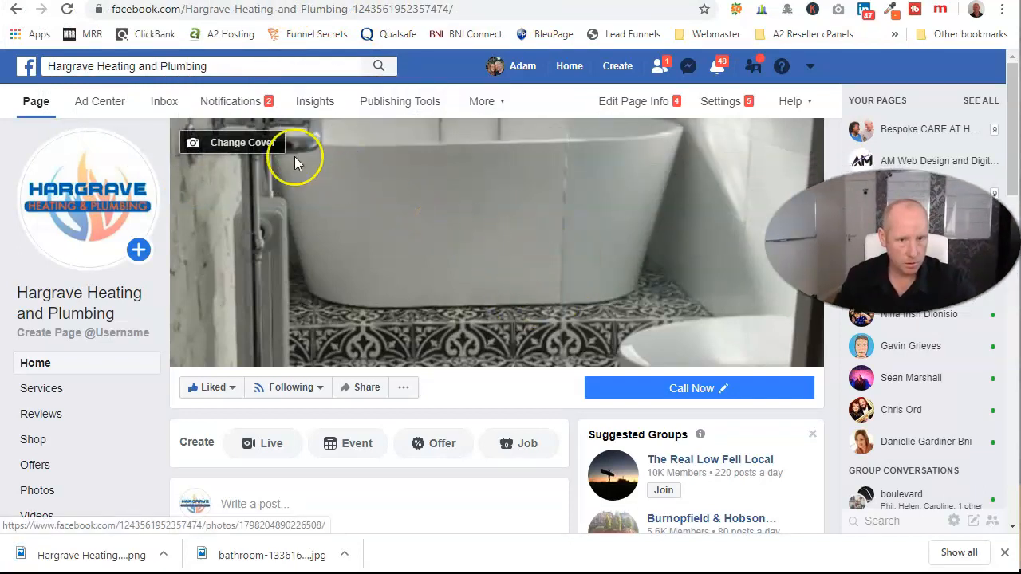
# Upload the downloaded Hargrave PNG as the Facebook page cover photo and save it.
pyautogui.click(275, 144)
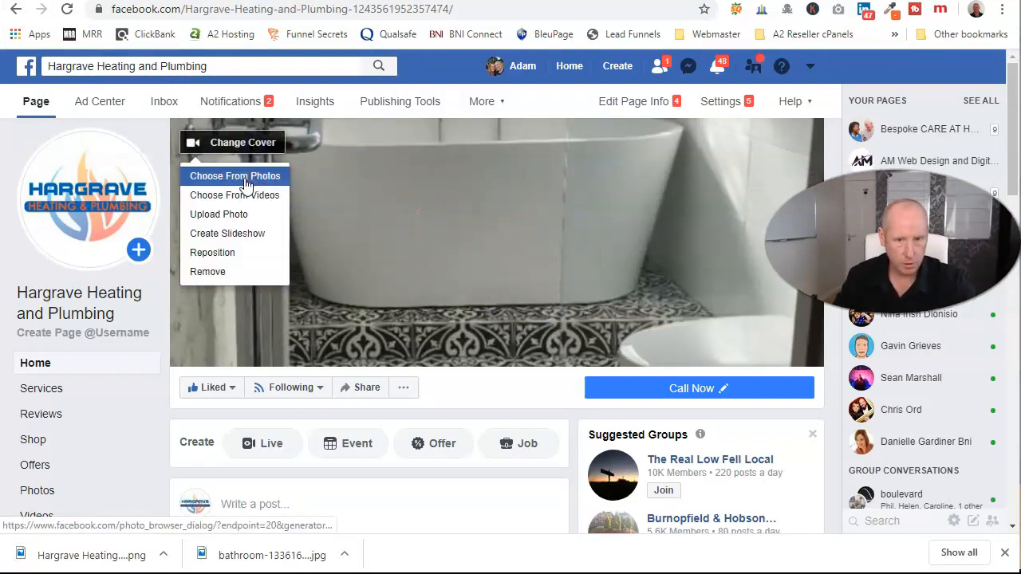
pyautogui.click(239, 213)
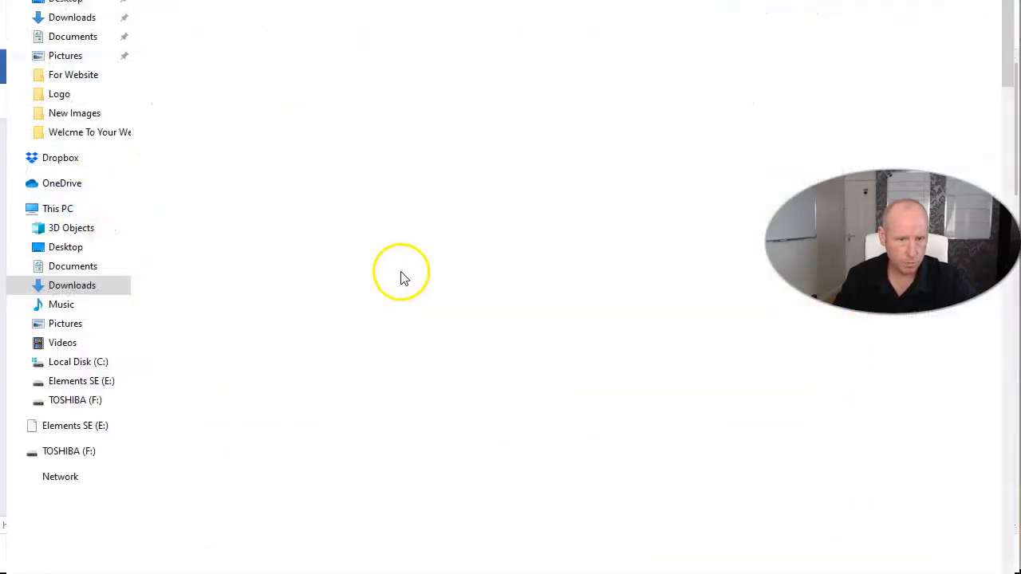
pyautogui.doubleClick(175, 72)
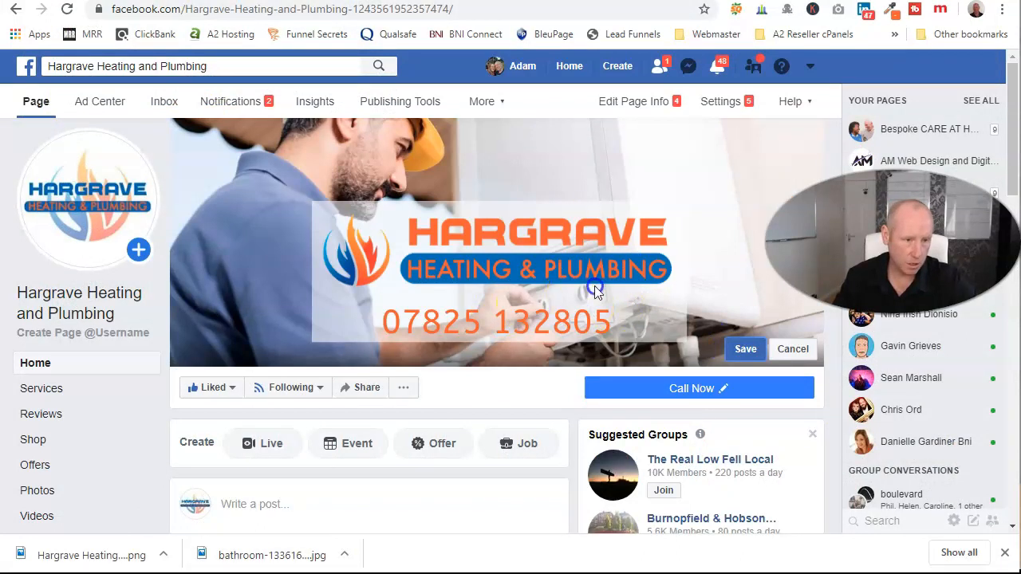
pyautogui.click(744, 349)
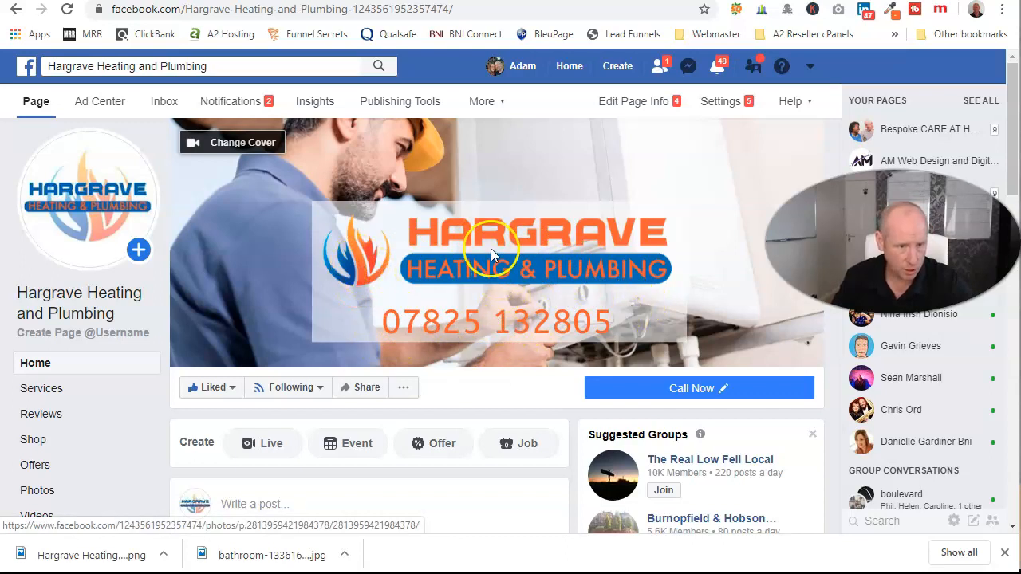
pyautogui.click(517, 1)
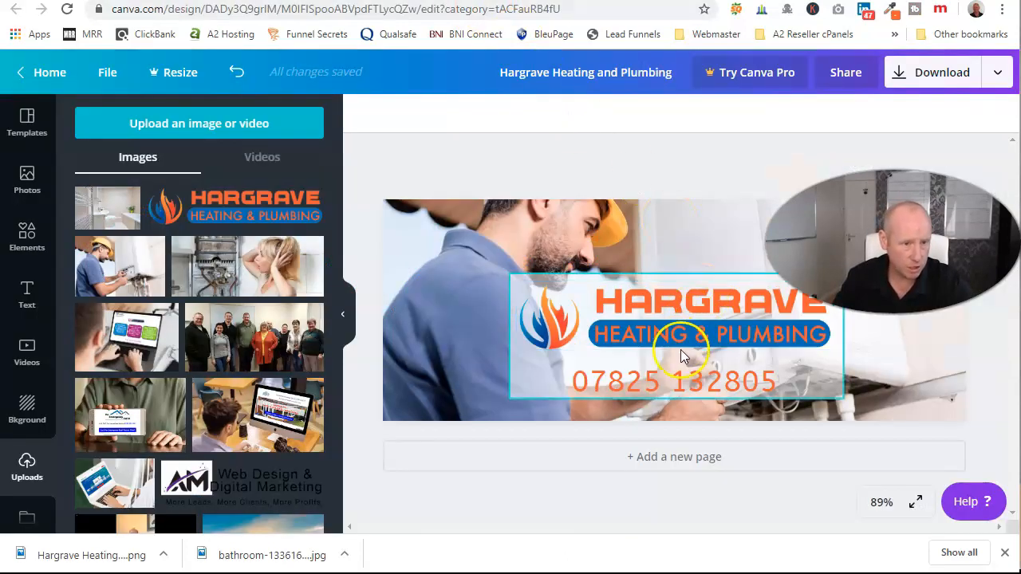
# Make the cover's phone number bold, nudge it right, and download the cover as a PNG.
pyautogui.click(678, 383)
pyautogui.moveTo(677, 388); pyautogui.dragTo(712, 376)
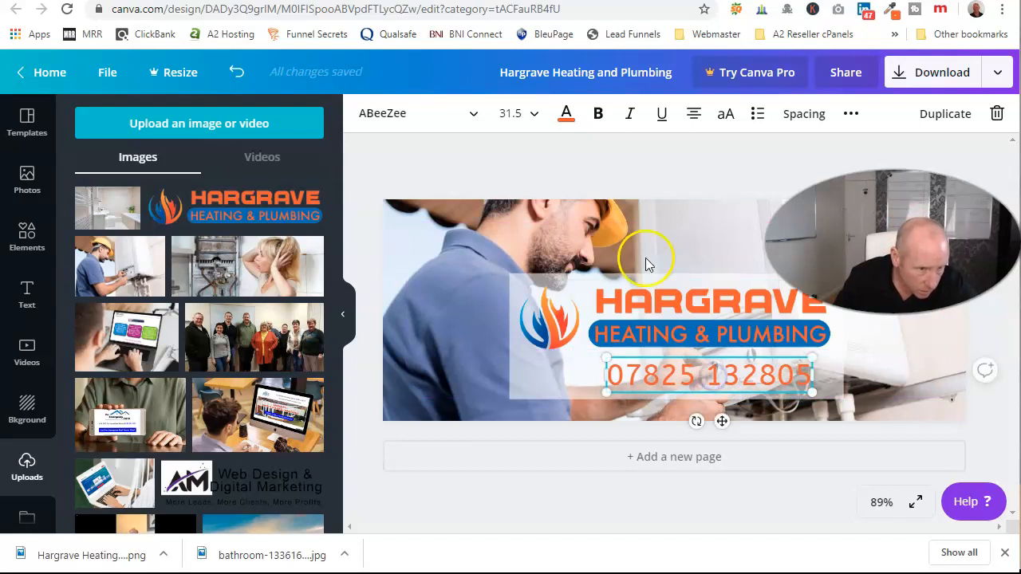
pyautogui.click(598, 113)
pyautogui.click(697, 167)
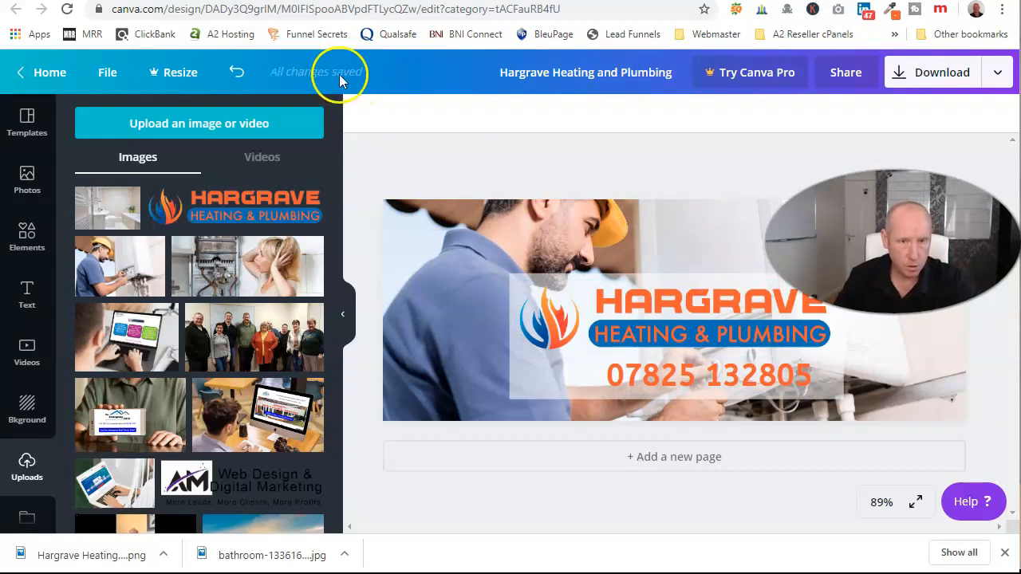
pyautogui.click(897, 71)
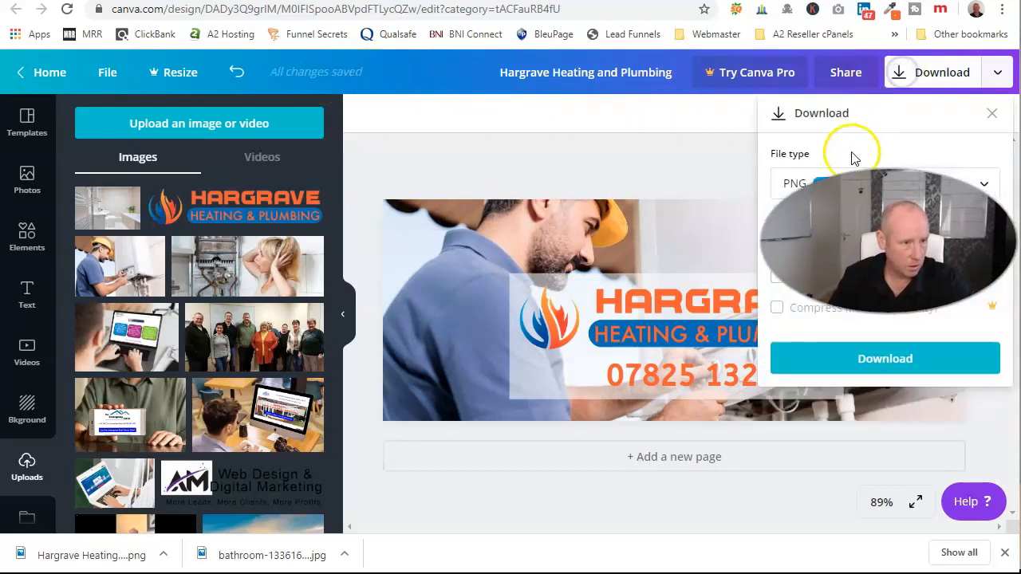
pyautogui.click(898, 363)
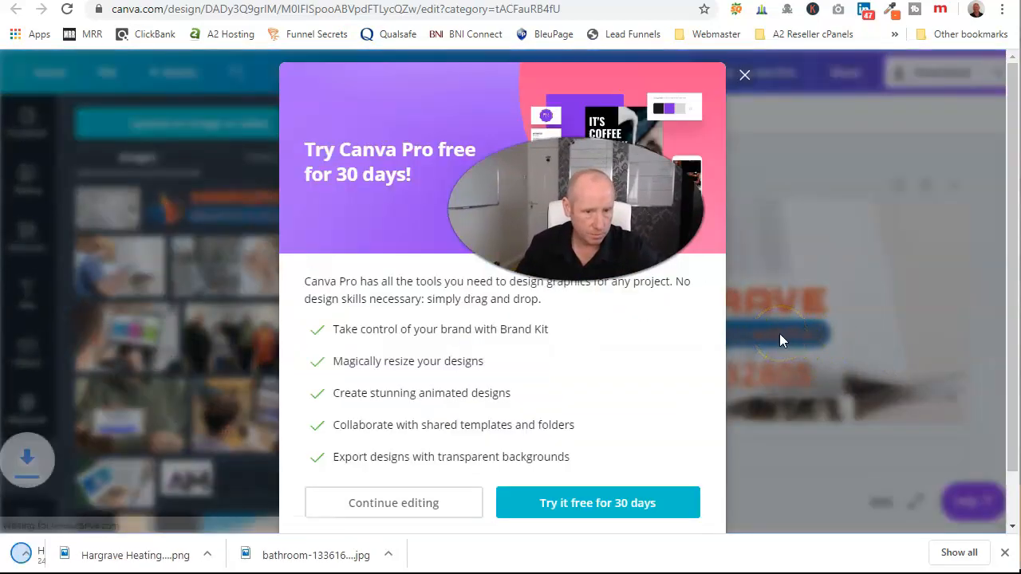
# Replace the Facebook page cover with the new PNG showing the bold phone number.
pyautogui.click(743, 77)
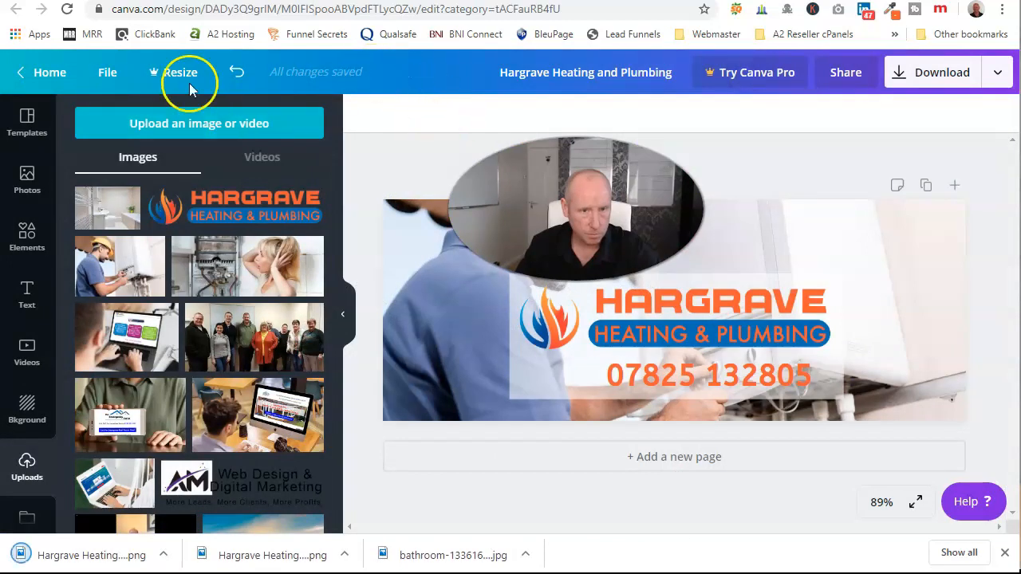
pyautogui.hotkey('ctrl', 'Tab')
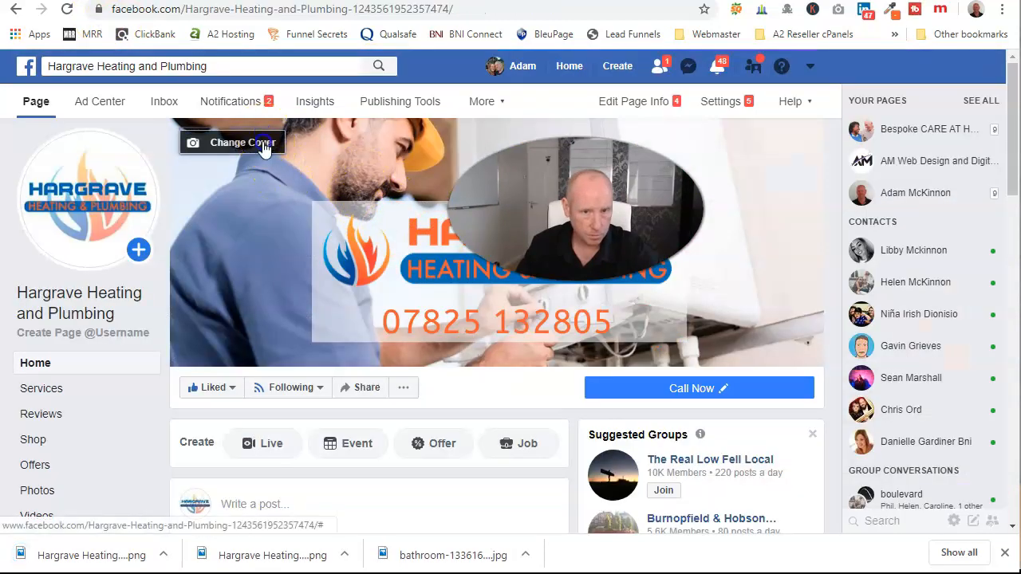
pyautogui.click(263, 144)
pyautogui.click(241, 222)
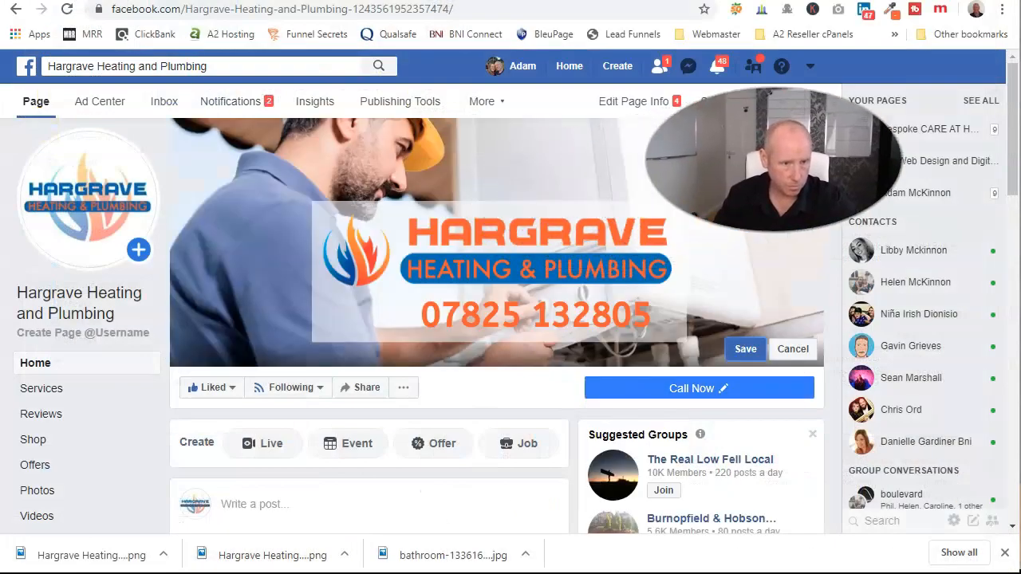
pyautogui.click(743, 348)
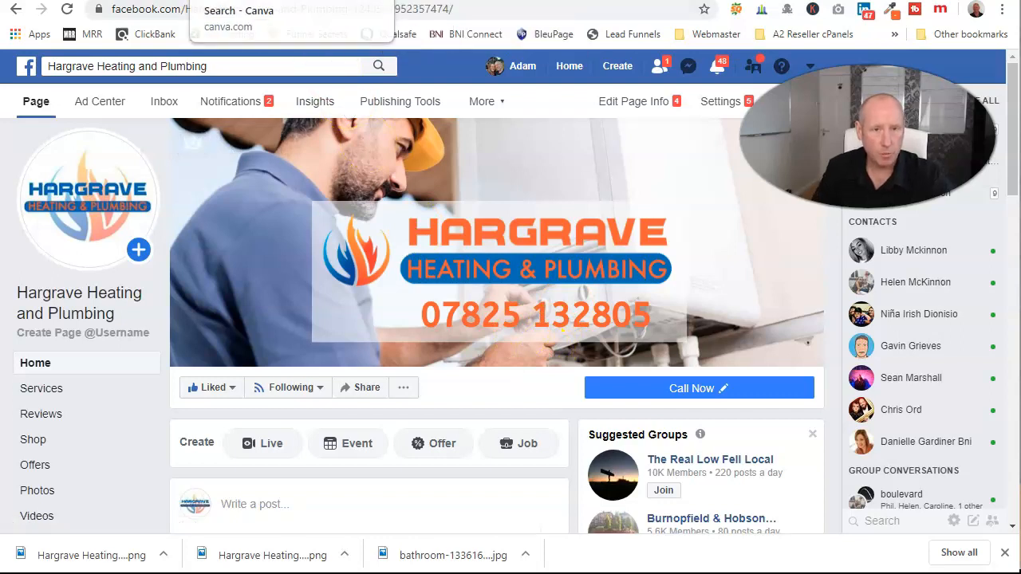
# Create a blank 360 × 360 px custom Canva design and start uploading images from the computer.
pyautogui.click(271, 2)
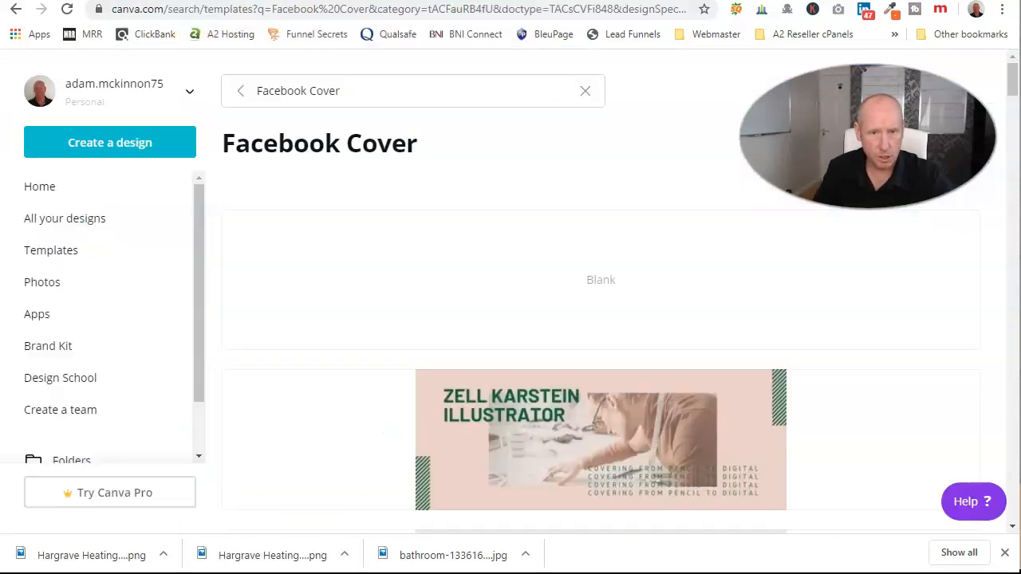
pyautogui.click(116, 152)
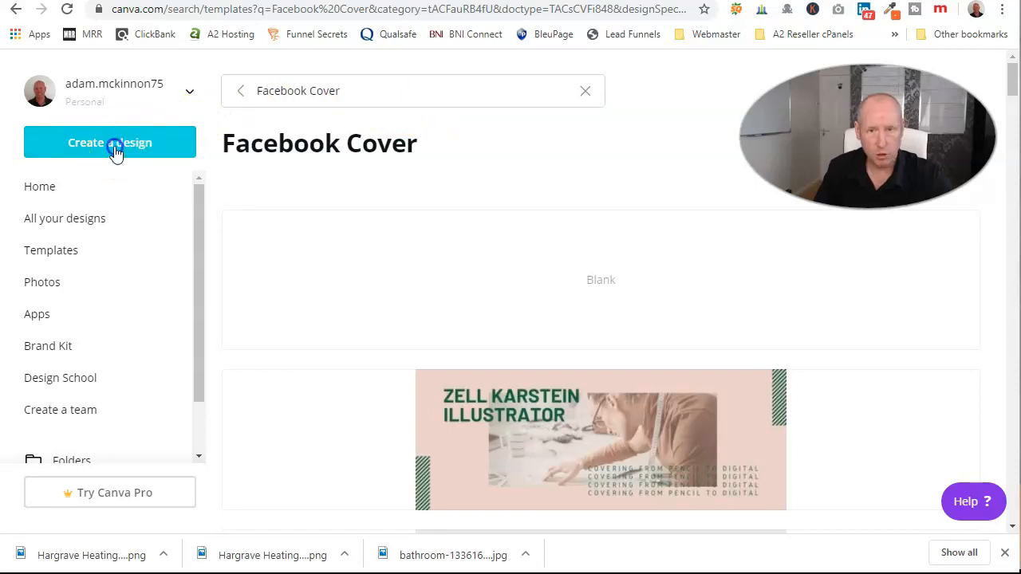
pyautogui.click(101, 220)
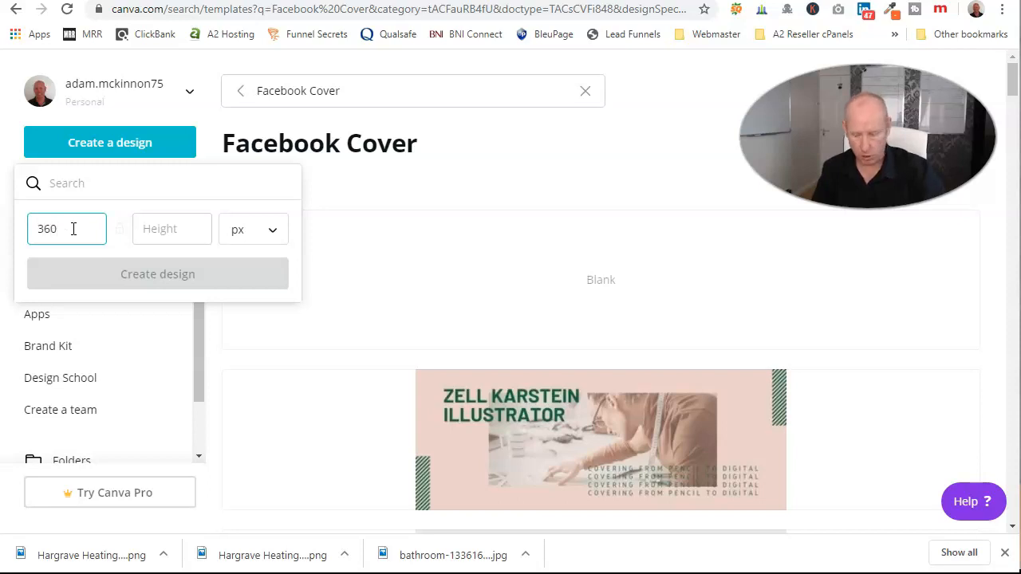
pyautogui.write('360')
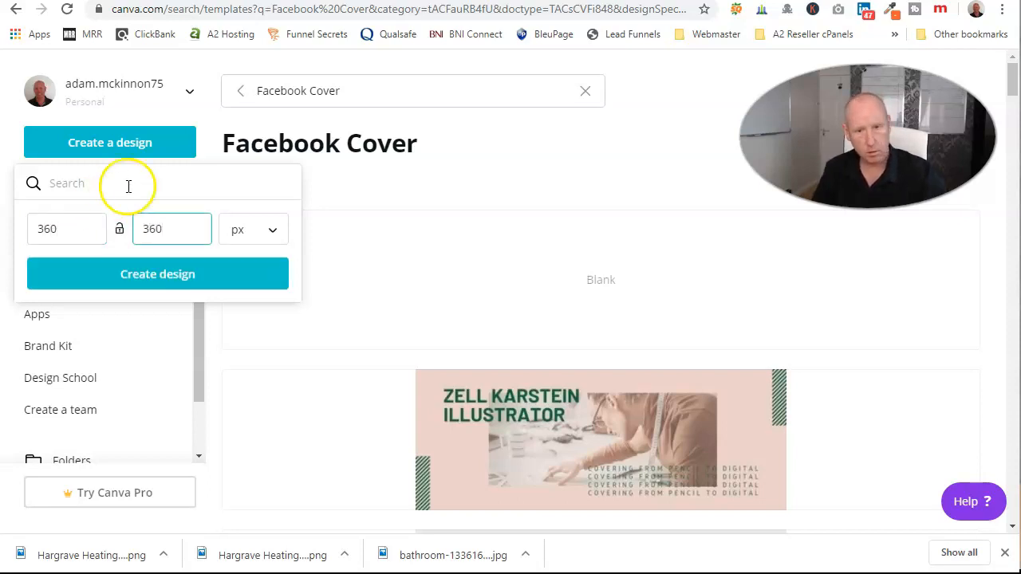
pyautogui.click(184, 285)
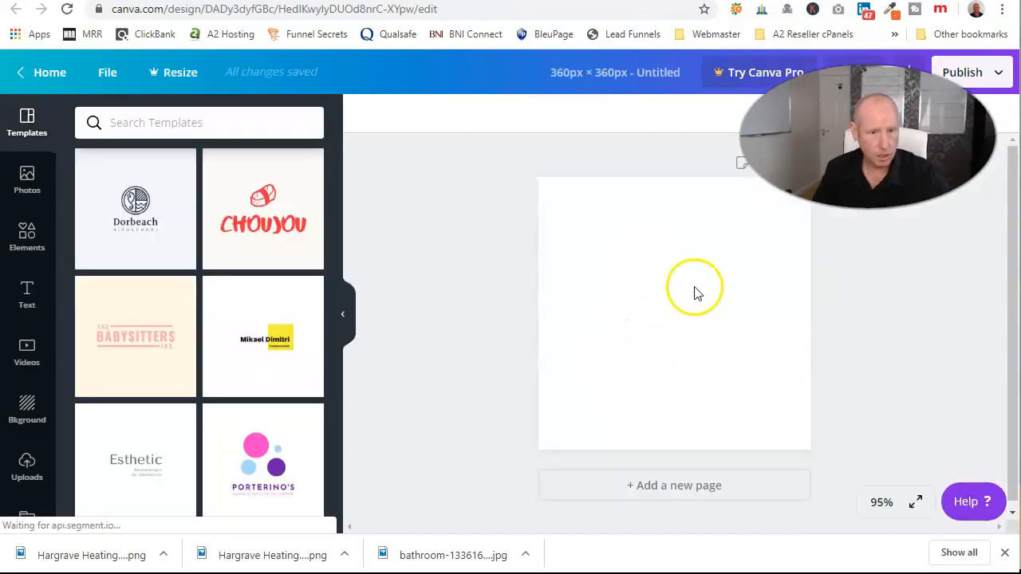
pyautogui.click(30, 467)
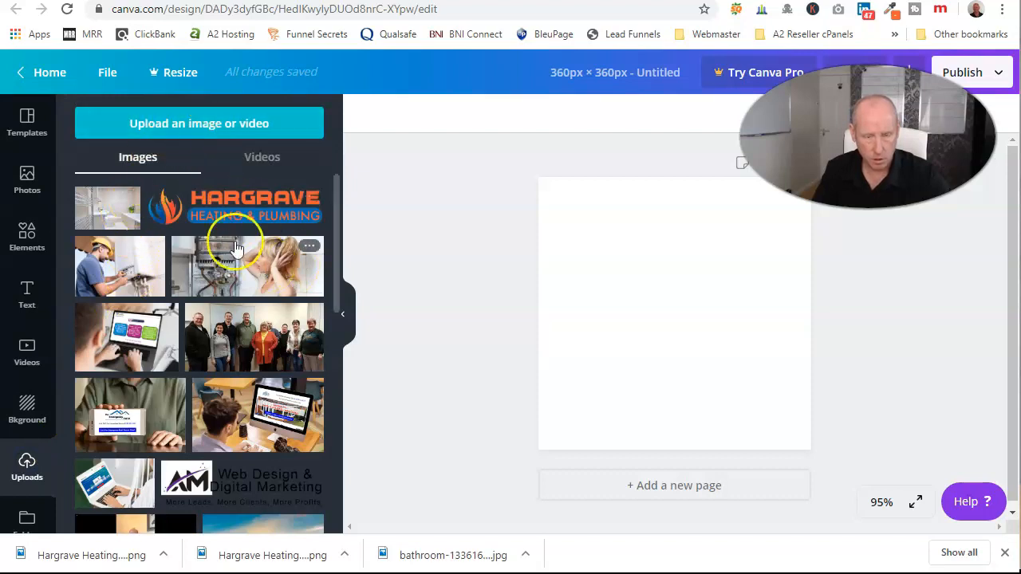
pyautogui.click(231, 126)
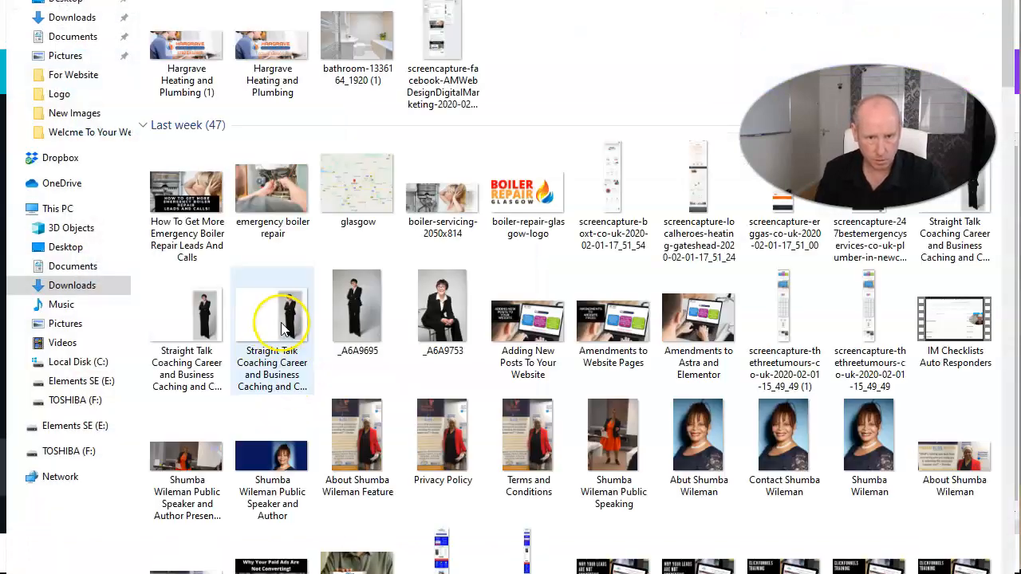
# Browse into Documents > A1 - Websites in the upload file picker.
pyautogui.click(68, 268)
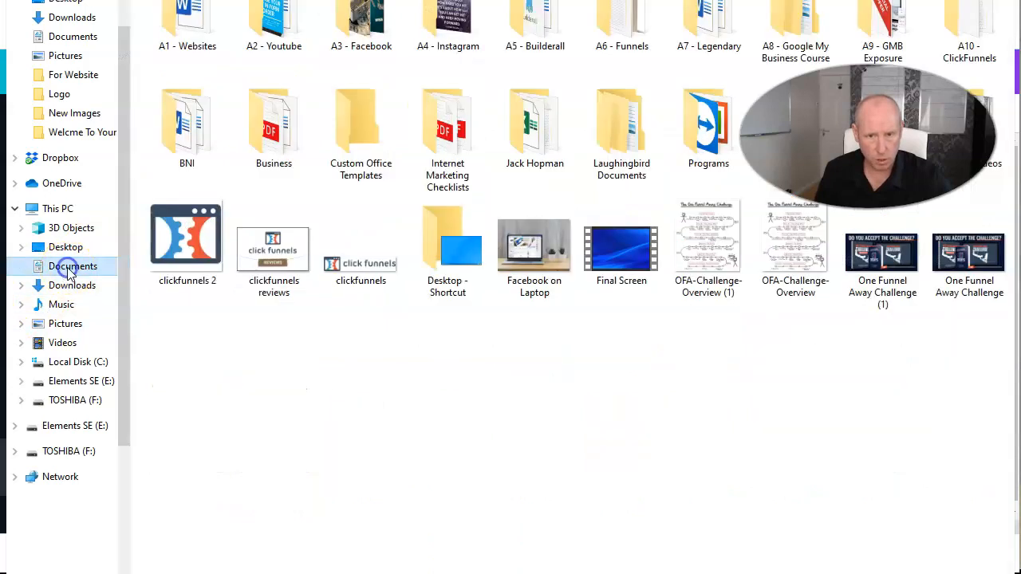
pyautogui.doubleClick(184, 32)
pyautogui.scroll(-10, 239, 239)
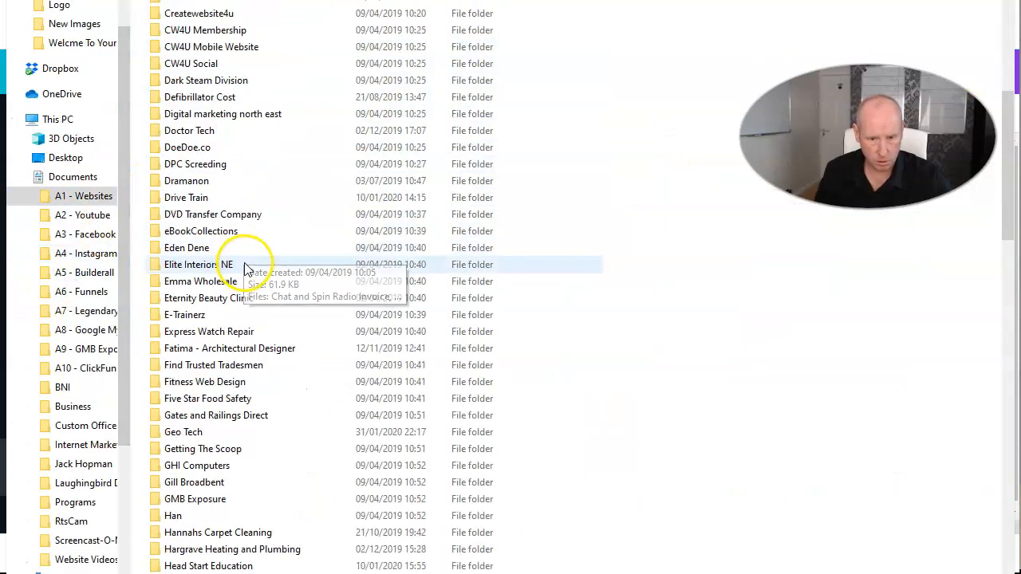
pyautogui.scroll(-4, 246, 271)
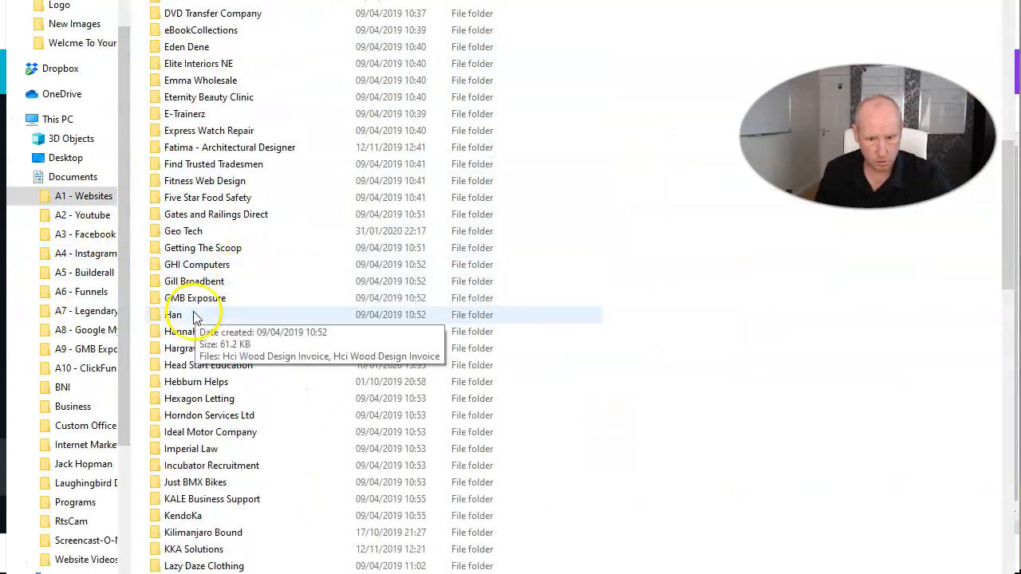
pyautogui.scroll(14, 200, 359)
pyautogui.click(200, 358)
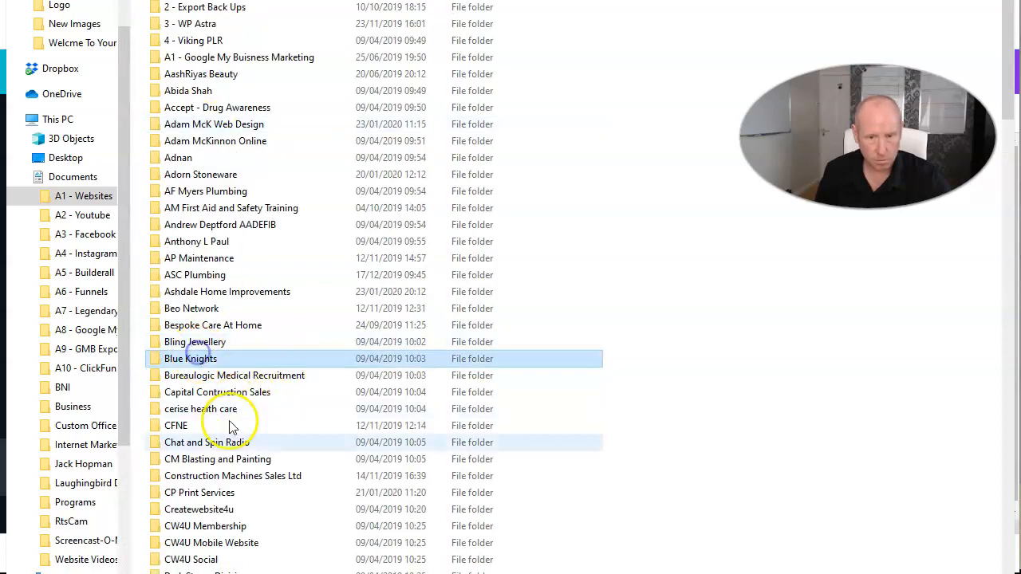
pyautogui.scroll(-13, 228, 495)
# Open Hargrave Heating and Plumbing > Logo and select the Text logo and transparent Site Icon files.
pyautogui.click(210, 400)
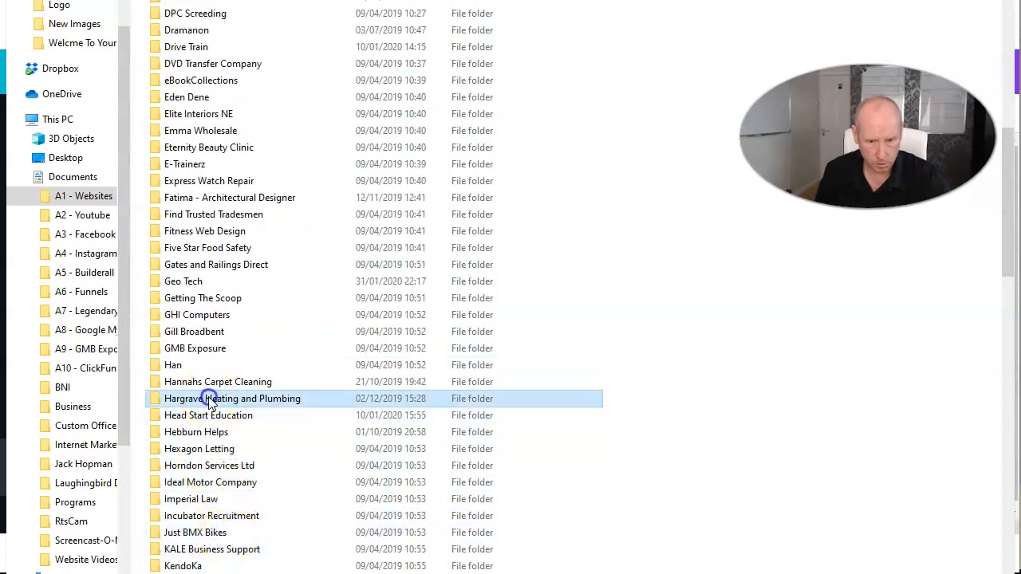
pyautogui.doubleClick(210, 400)
pyautogui.click(175, 23)
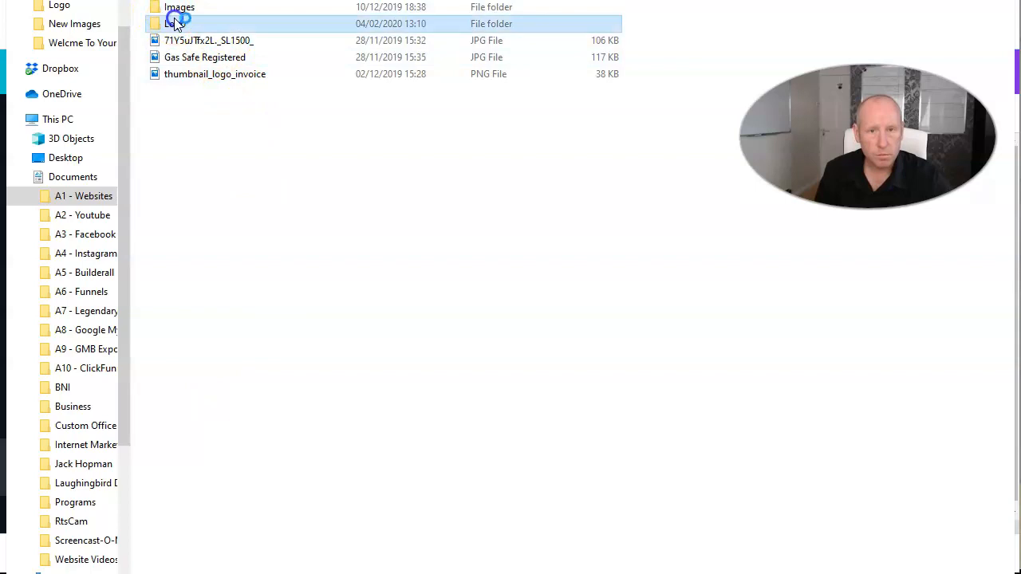
pyautogui.doubleClick(175, 24)
pyautogui.click(381, 44)
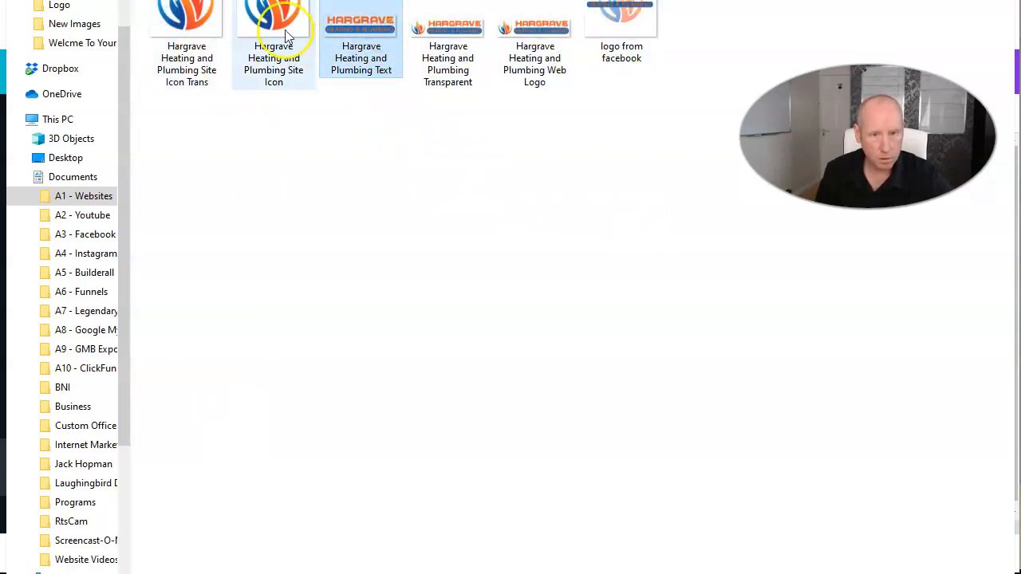
pyautogui.keyDown('ctrl'); pyautogui.click(205, 27); pyautogui.keyUp('ctrl')
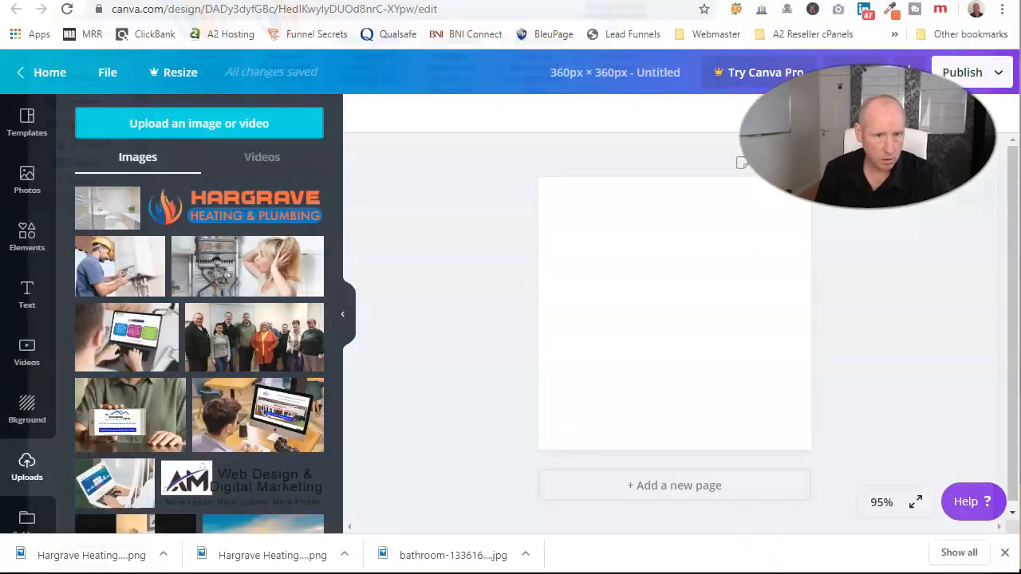
# Add the flame logo, enlarge it to fill the canvas, and place the Hargrave text logo over it.
pyautogui.click(112, 328)
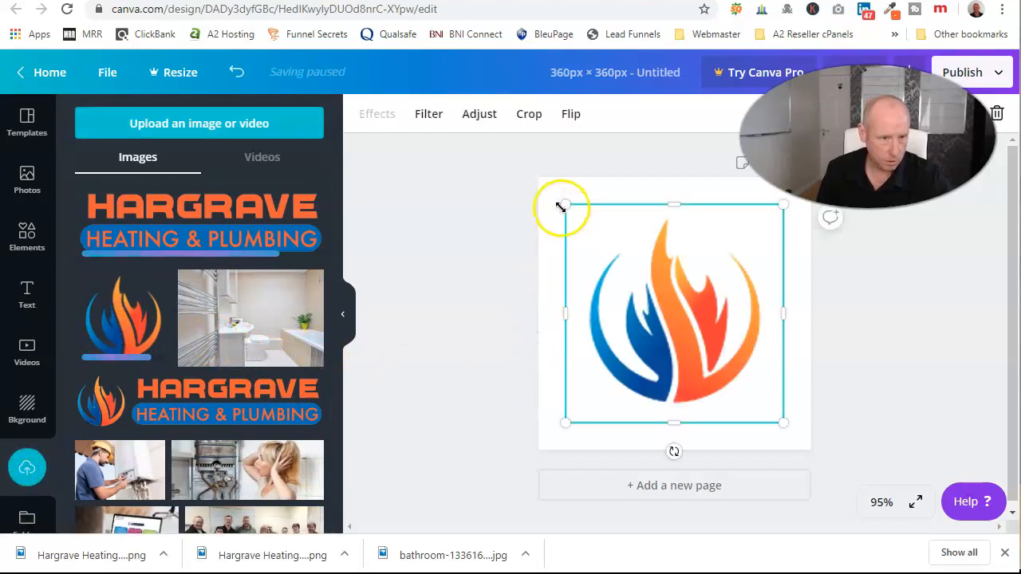
pyautogui.moveTo(564, 203); pyautogui.dragTo(554, 195)
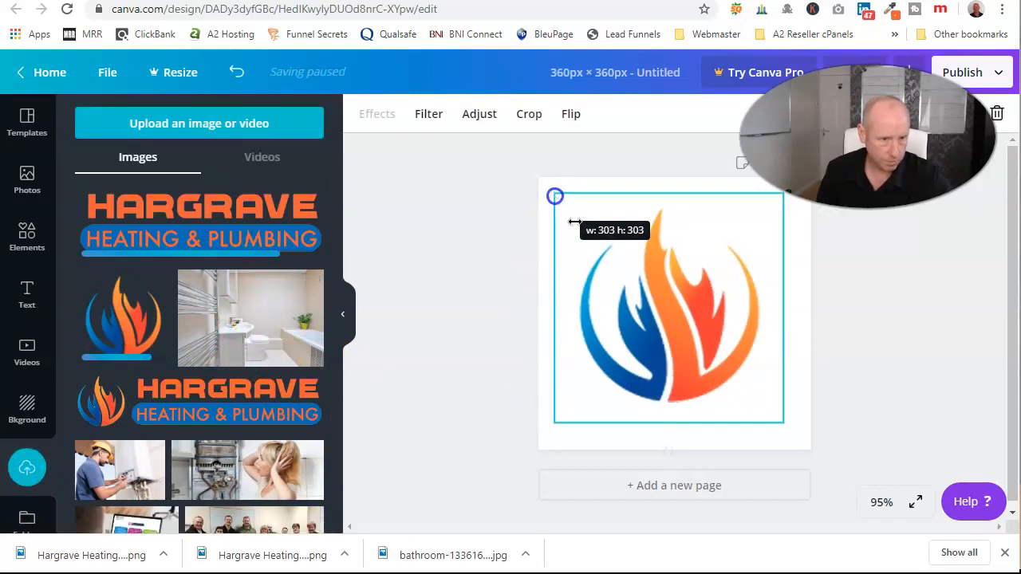
pyautogui.moveTo(784, 424); pyautogui.dragTo(798, 441)
pyautogui.click(244, 234)
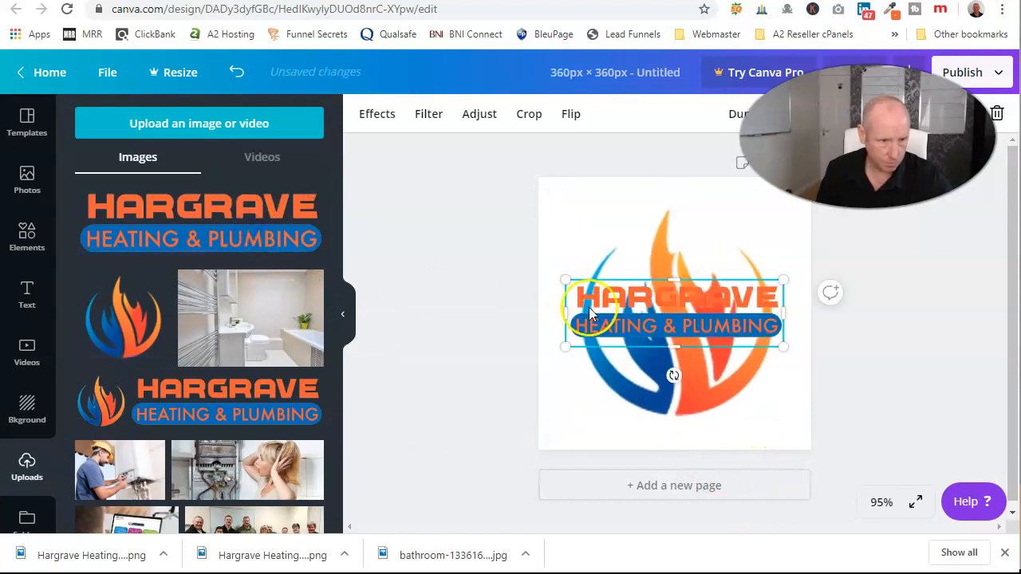
# Add a grey square shape from Elements to the design.
pyautogui.click(27, 233)
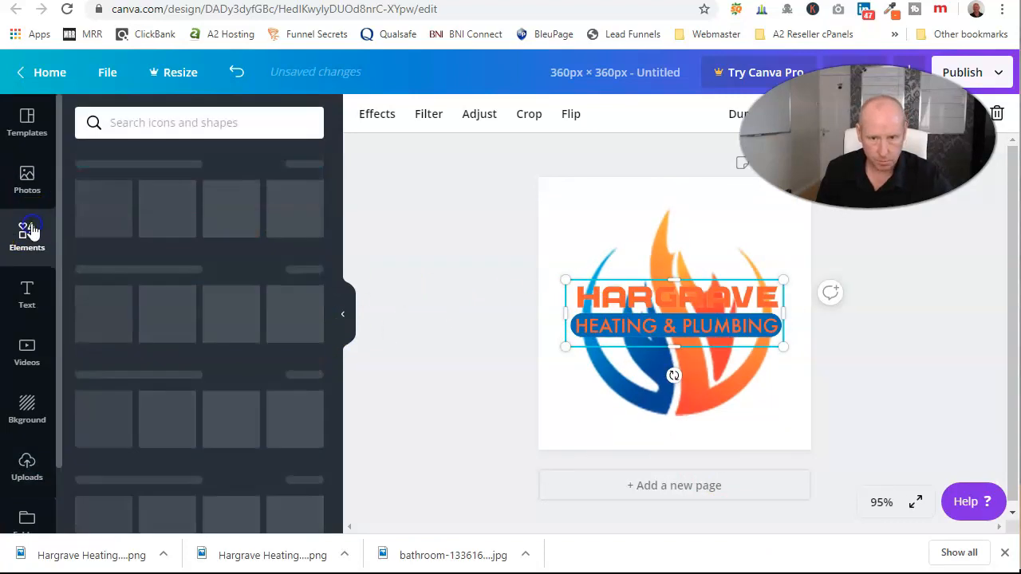
pyautogui.click(101, 214)
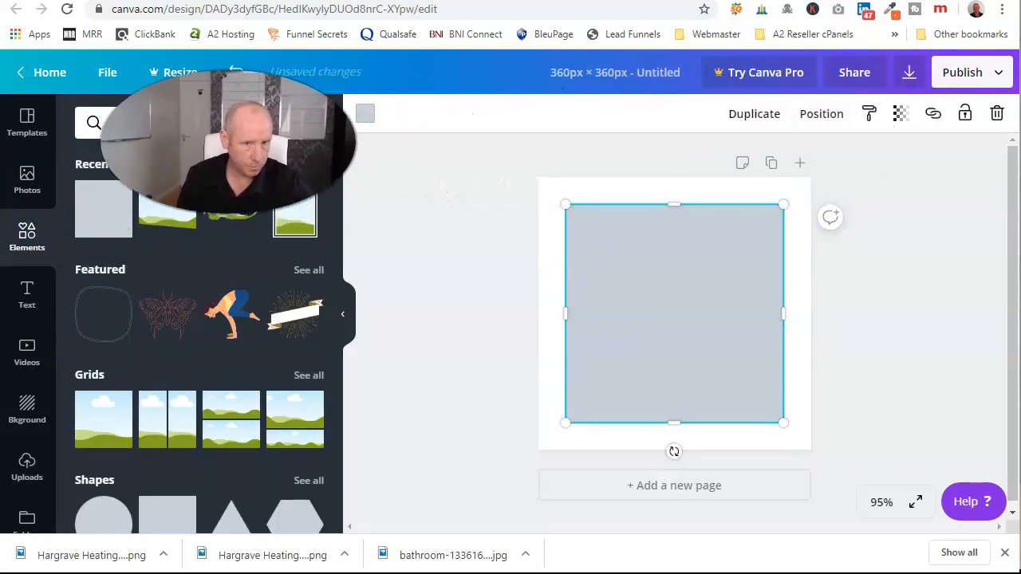
pyautogui.click(363, 115)
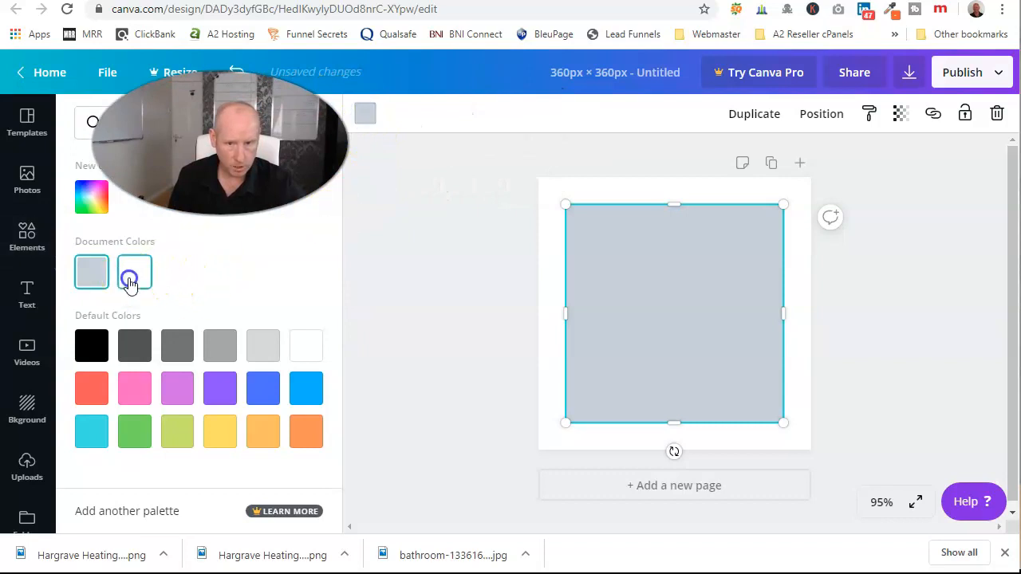
# Make the square white, send it backward behind the logo, and set its transparency to 61.
pyautogui.click(132, 274)
pyautogui.click(821, 113)
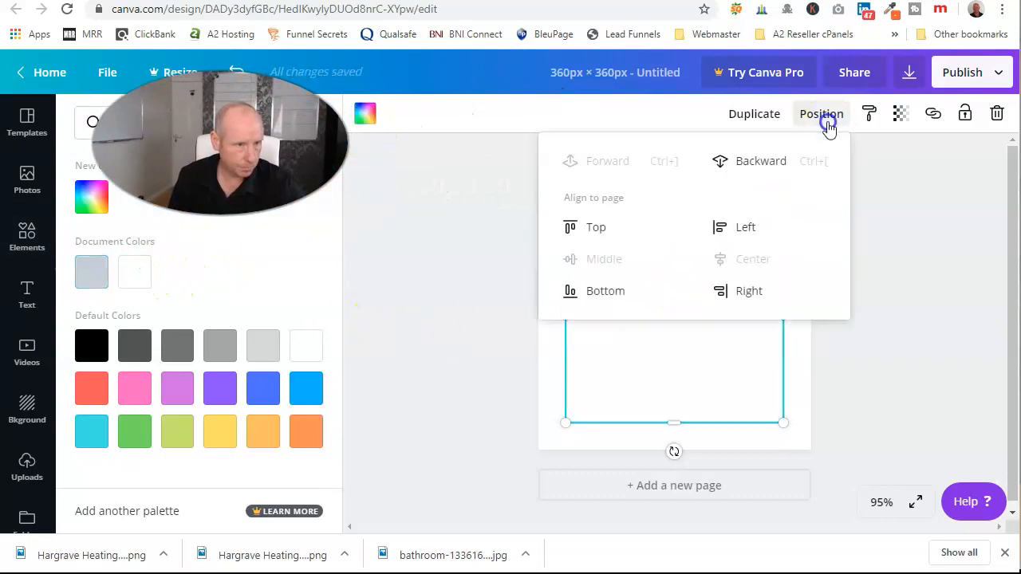
pyautogui.click(765, 166)
pyautogui.click(872, 255)
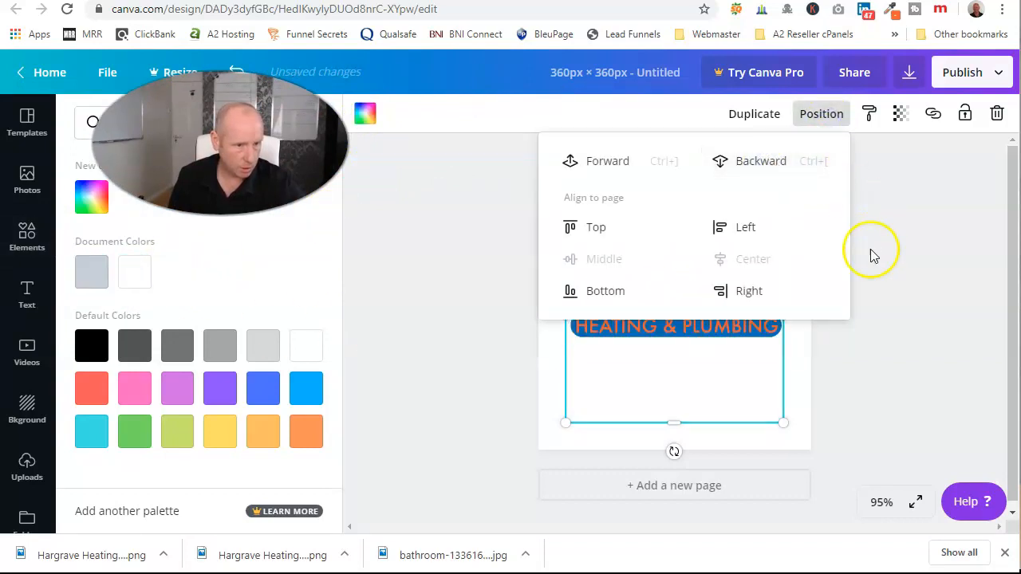
pyautogui.click(893, 250)
pyautogui.click(900, 113)
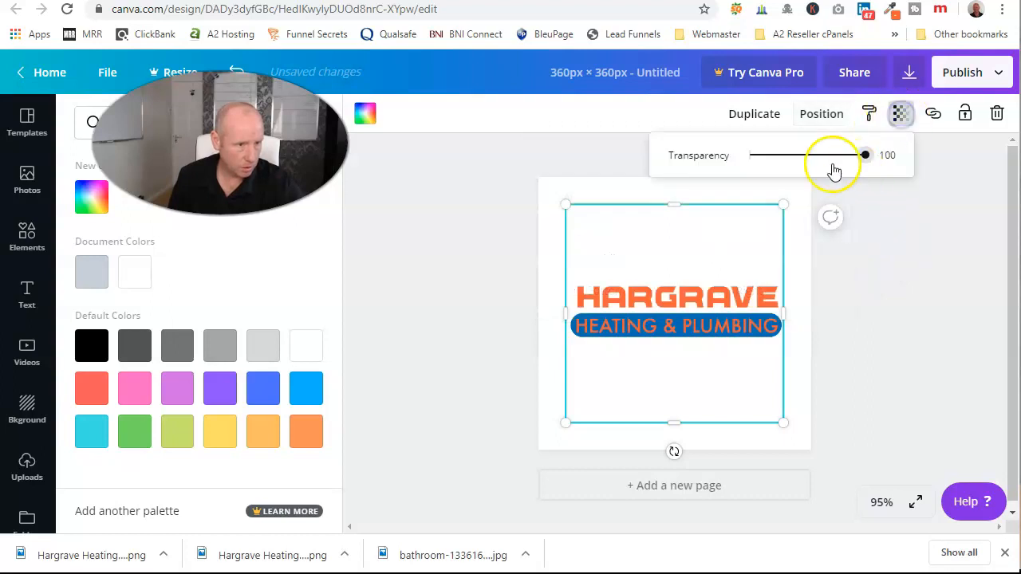
pyautogui.moveTo(867, 162); pyautogui.dragTo(823, 173)
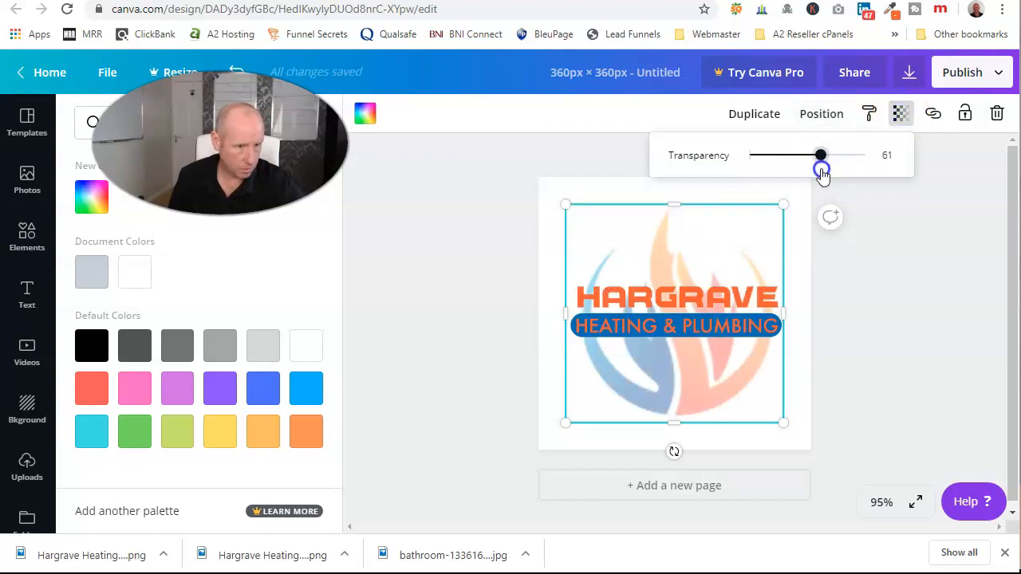
# Trim the square's top and bottom into a band behind the Hargrave lettering.
pyautogui.moveTo(674, 205); pyautogui.dragTo(665, 279)
pyautogui.moveTo(675, 421); pyautogui.dragTo(666, 343)
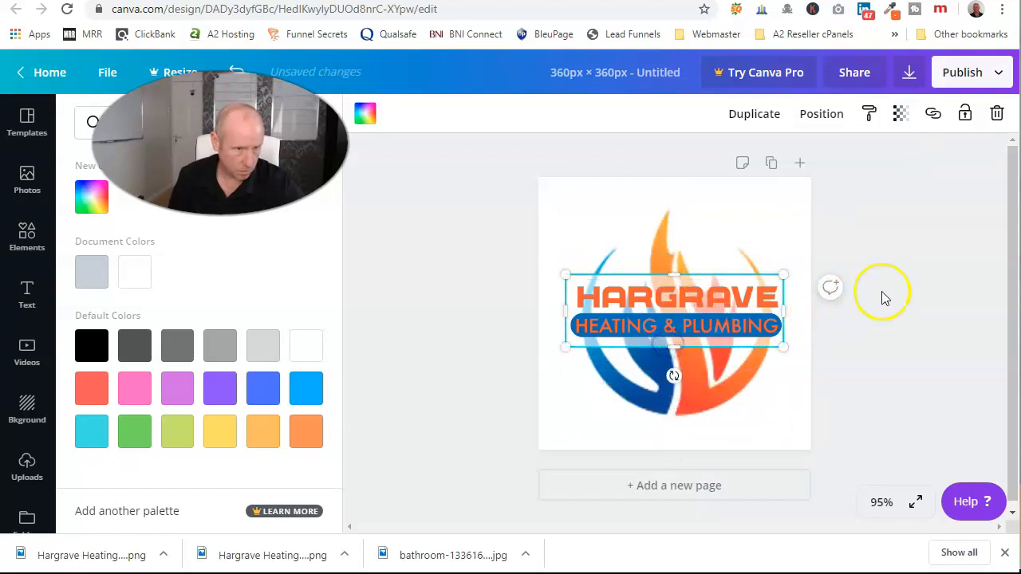
pyautogui.click(947, 349)
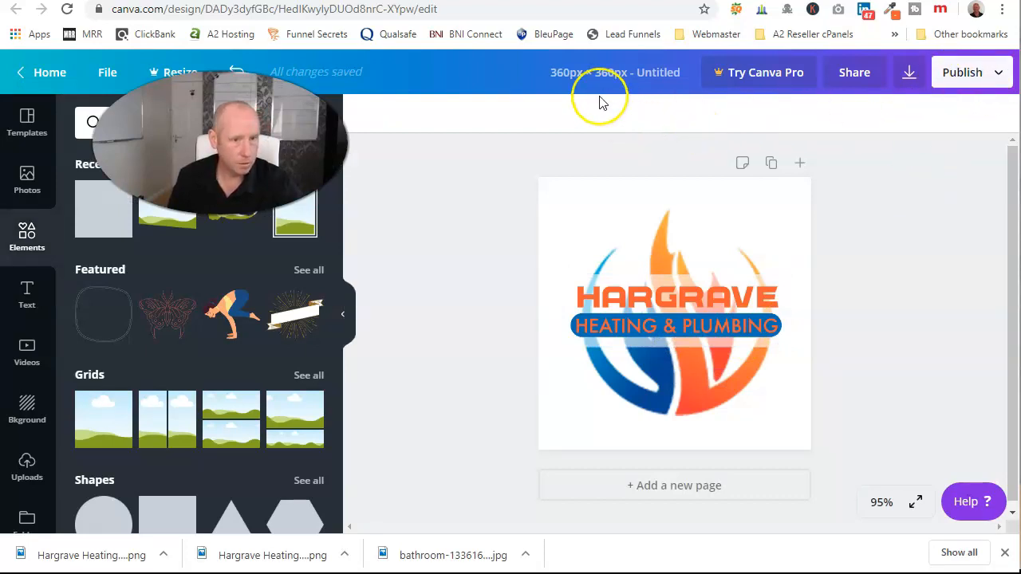
# Rename the design to 'Hargrave Heating and Plumbing Facebook Logo'.
pyautogui.click(552, 70)
pyautogui.press('BackSpace')
pyautogui.write('Hargrave Heating and Plu')
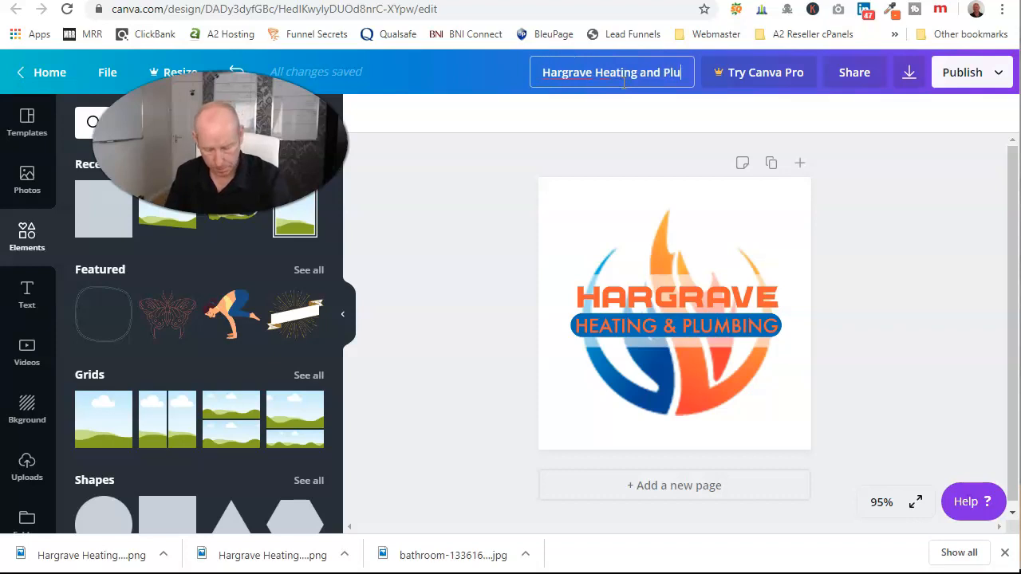
pyautogui.write('mbing Facebook Logo')
pyautogui.press('Return')
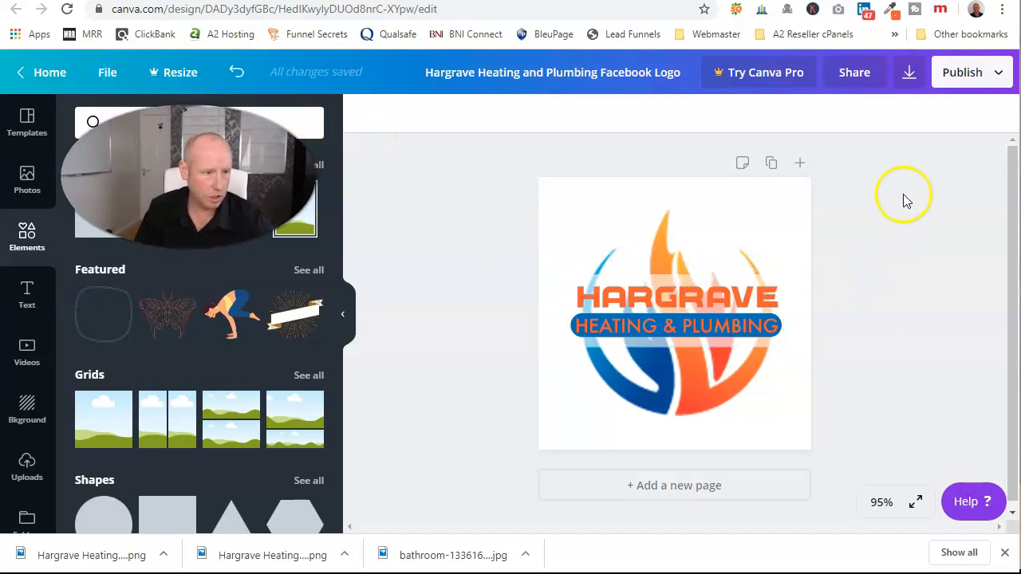
# Download the logo as a PNG and dismiss the Canva Pro offer.
pyautogui.click(909, 73)
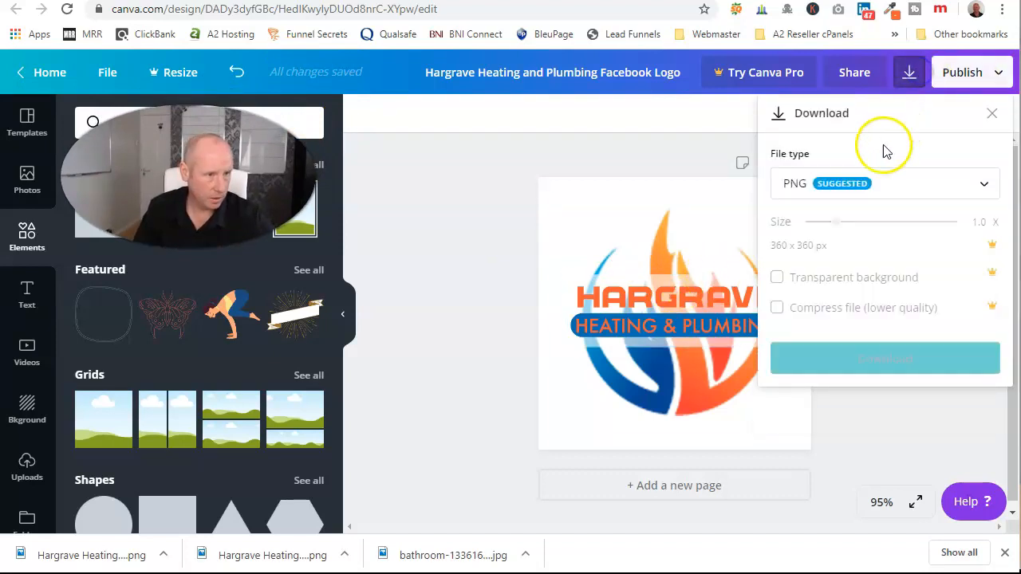
pyautogui.click(887, 360)
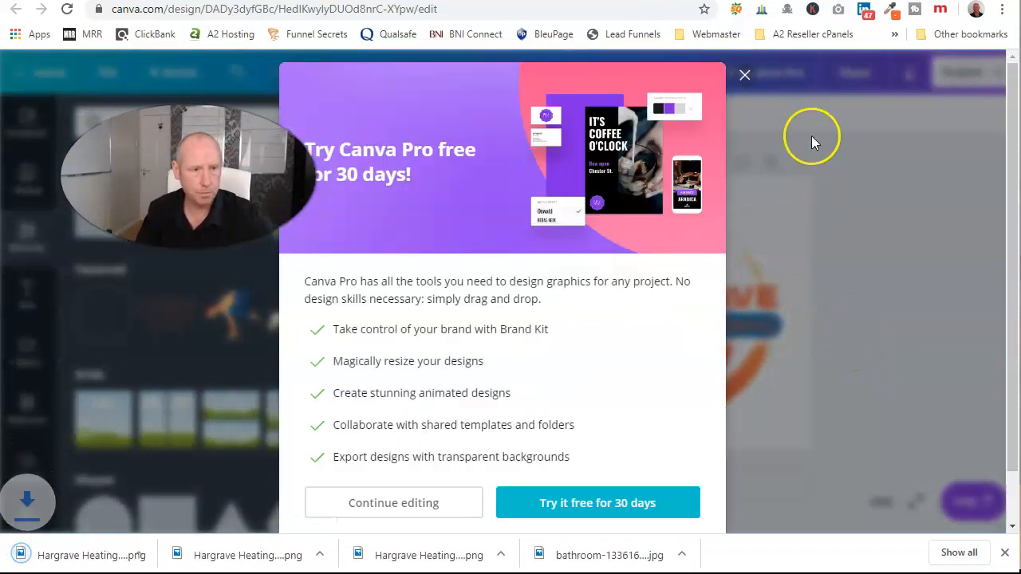
pyautogui.click(746, 75)
pyautogui.click(108, 3)
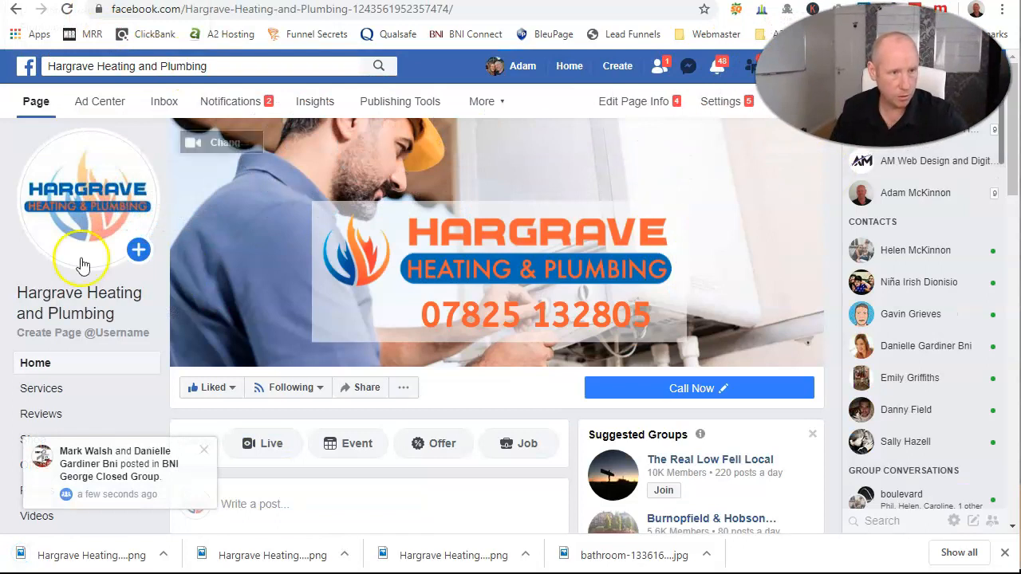
# Upload the downloaded Hargrave logo from Downloads as the page's profile picture, reposition it, and save.
pyautogui.click(89, 227)
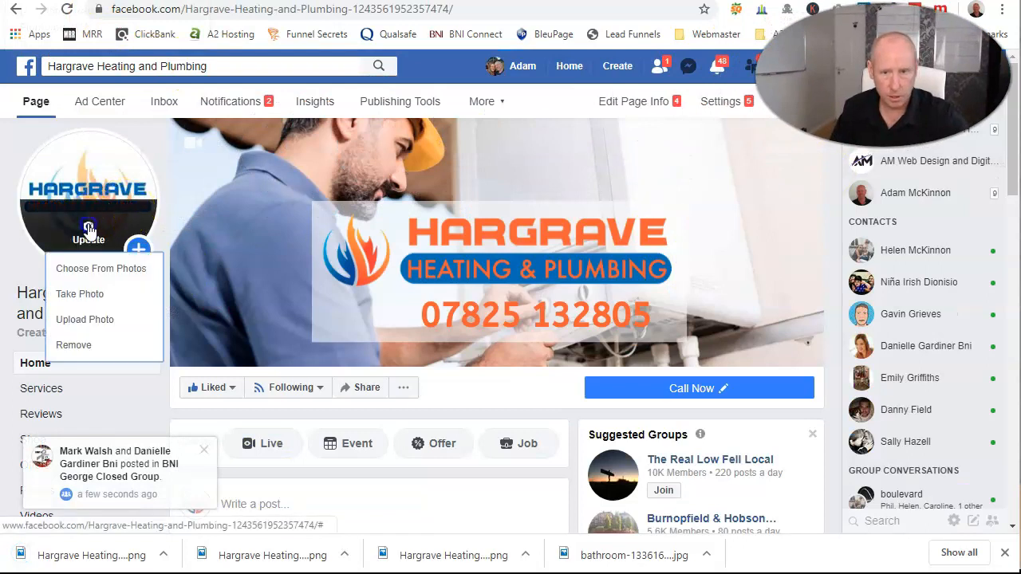
pyautogui.click(86, 320)
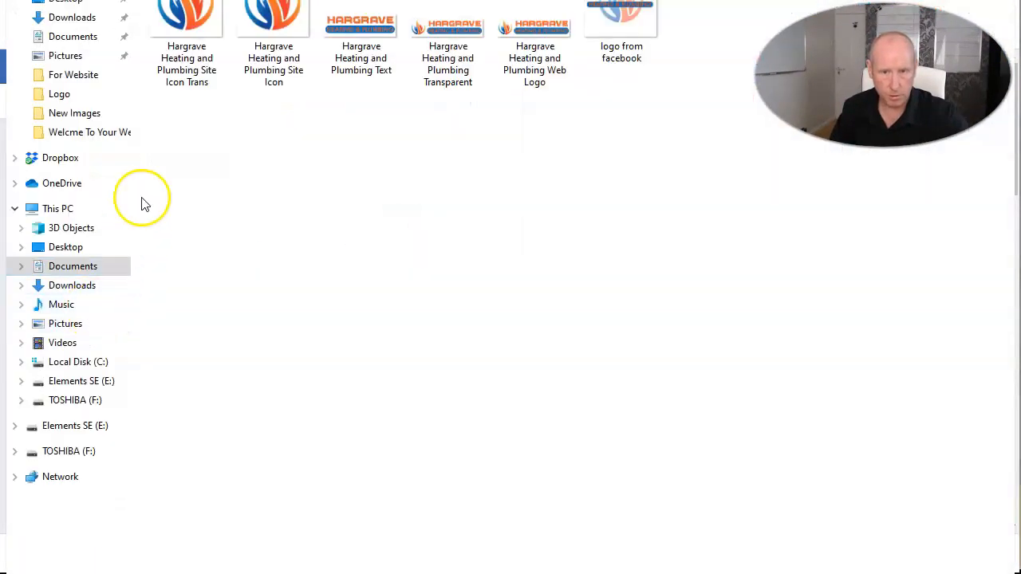
pyautogui.click(67, 284)
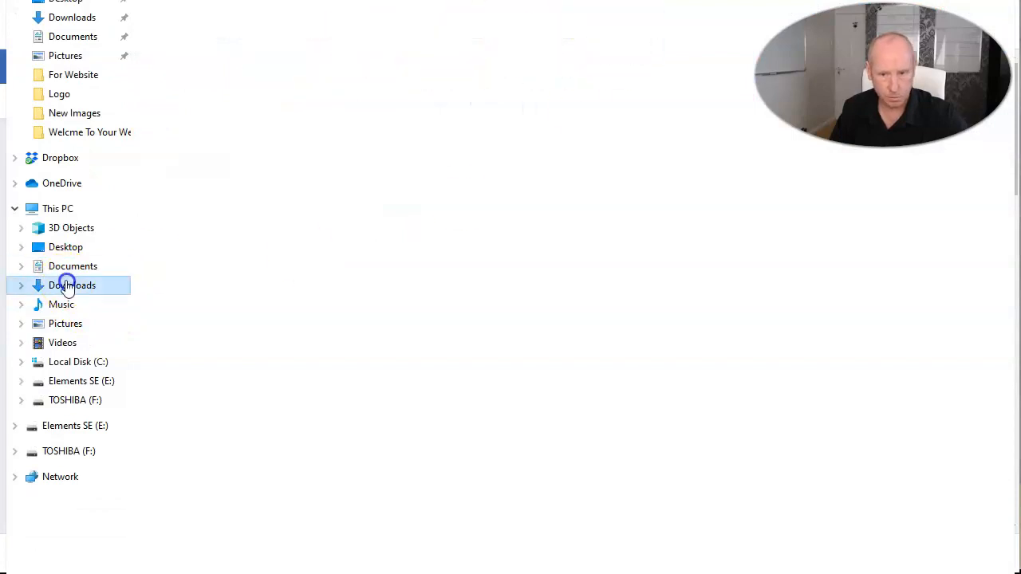
pyautogui.doubleClick(185, 36)
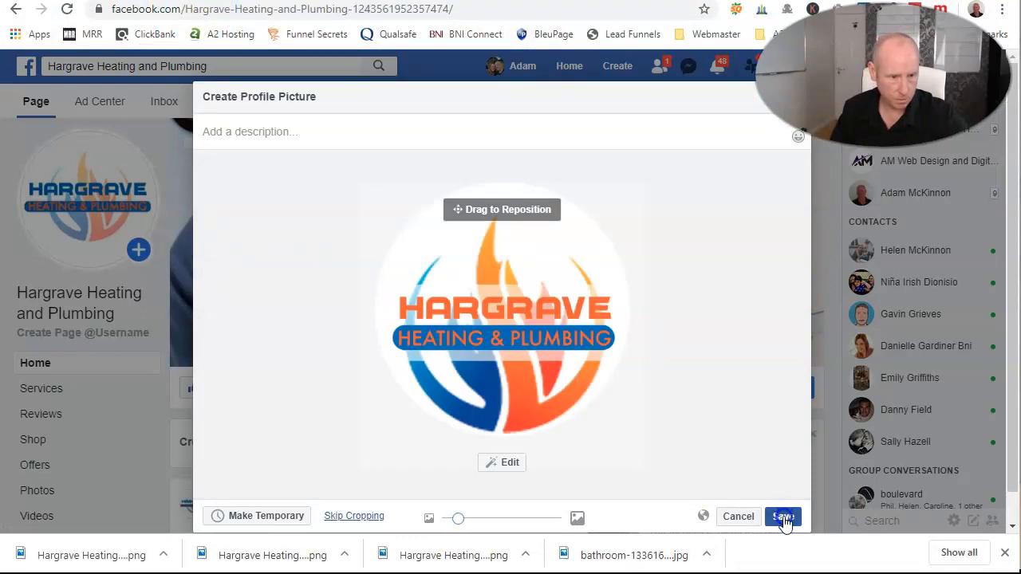
pyautogui.moveTo(515, 405)
pyautogui.mouseDown()
pyautogui.moveTo(531, 394)
pyautogui.moveTo(528, 413)
pyautogui.mouseUp()
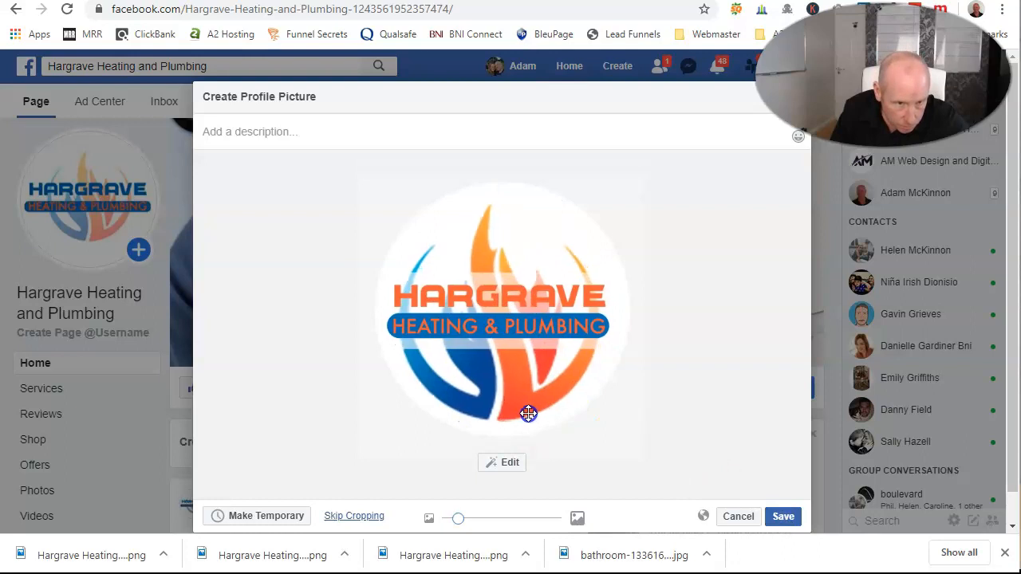
pyautogui.click(780, 516)
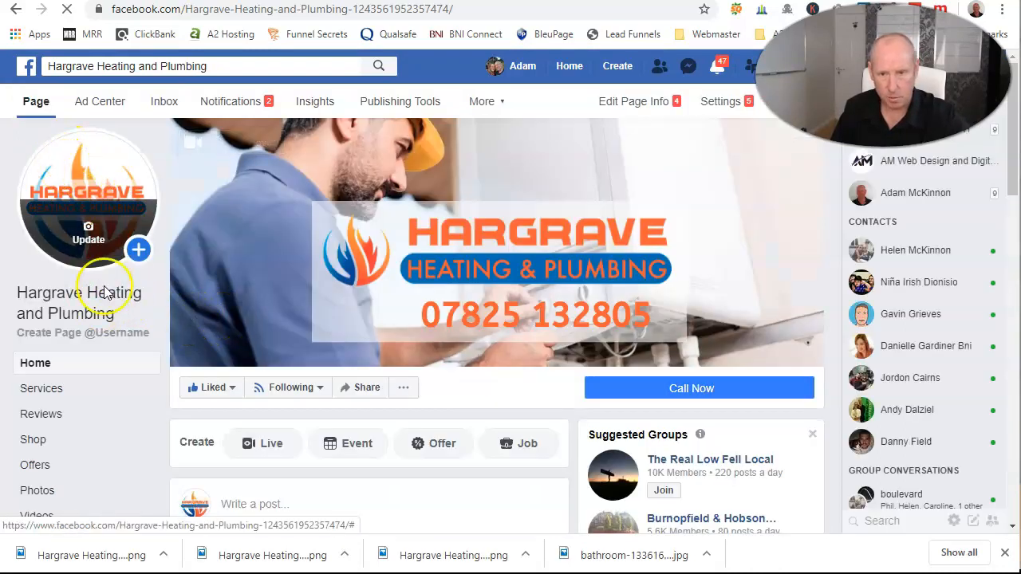
pyautogui.moveTo(84, 235)
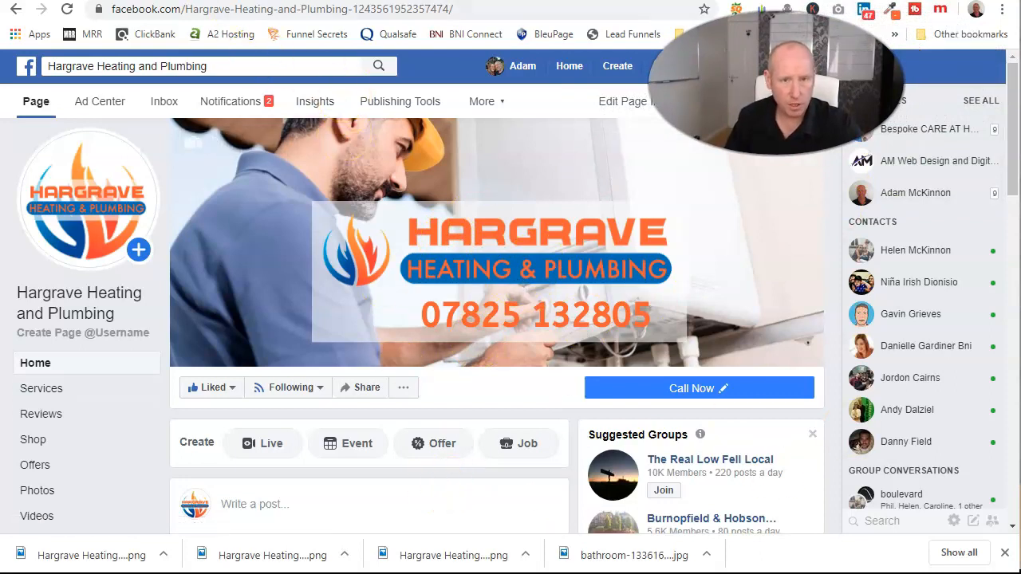
# Return to Canva and close the custom size options.
pyautogui.click(271, 1)
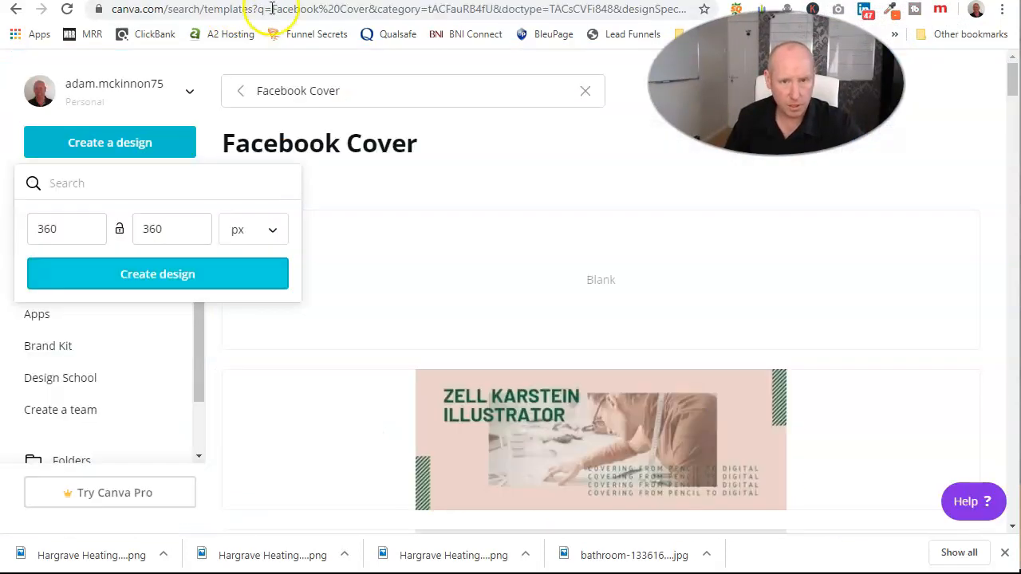
pyautogui.click(390, 182)
# Search for Facebook Post templates and open the blueberry 'Hey! Did you know?' template.
pyautogui.click(366, 86)
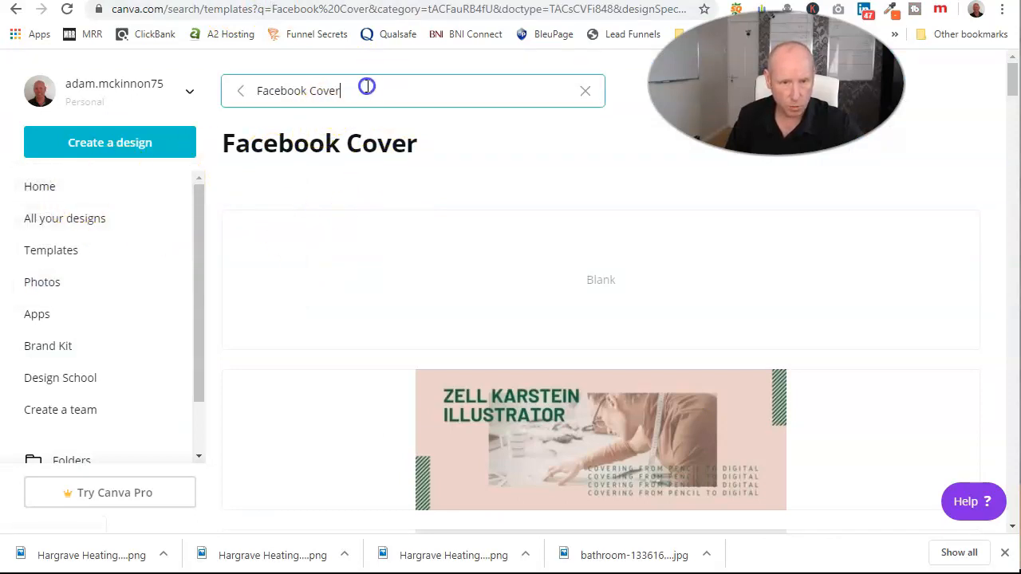
pyautogui.press('BackSpace')
pyautogui.press('BackSpace')
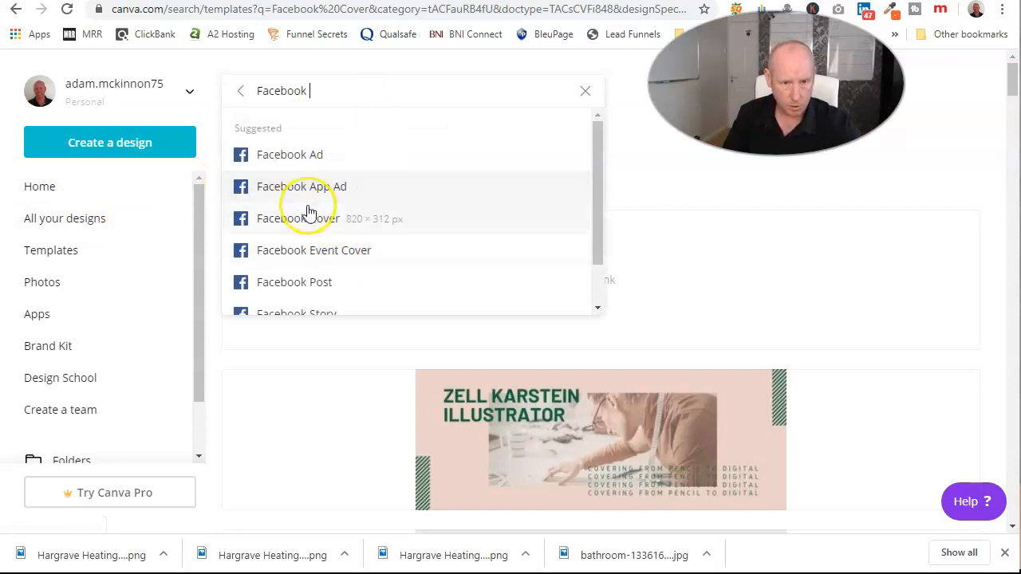
pyautogui.click(280, 284)
pyautogui.scroll(-3, 722, 382)
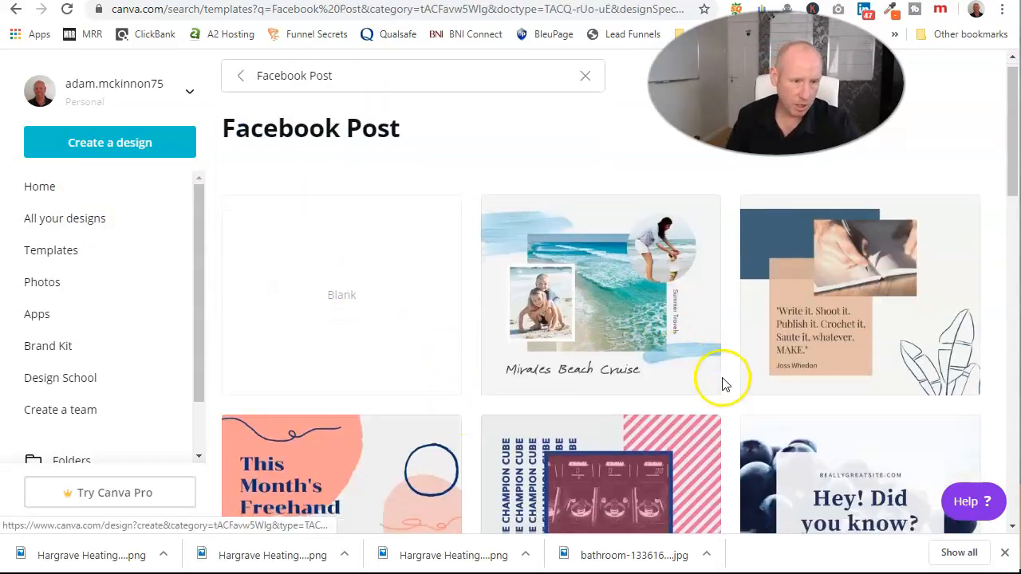
pyautogui.click(914, 331)
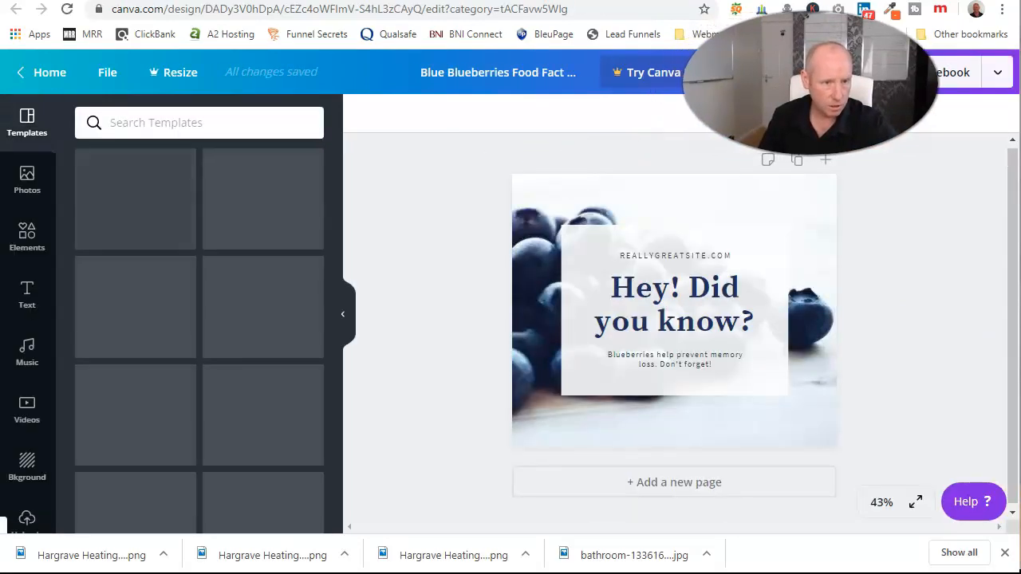
pyautogui.click(553, 203)
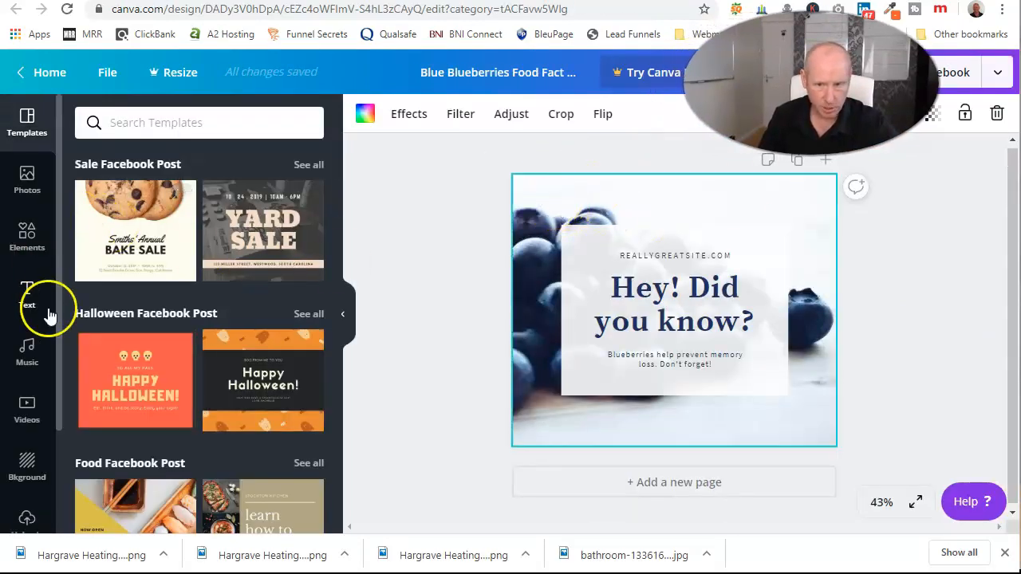
pyautogui.click(25, 470)
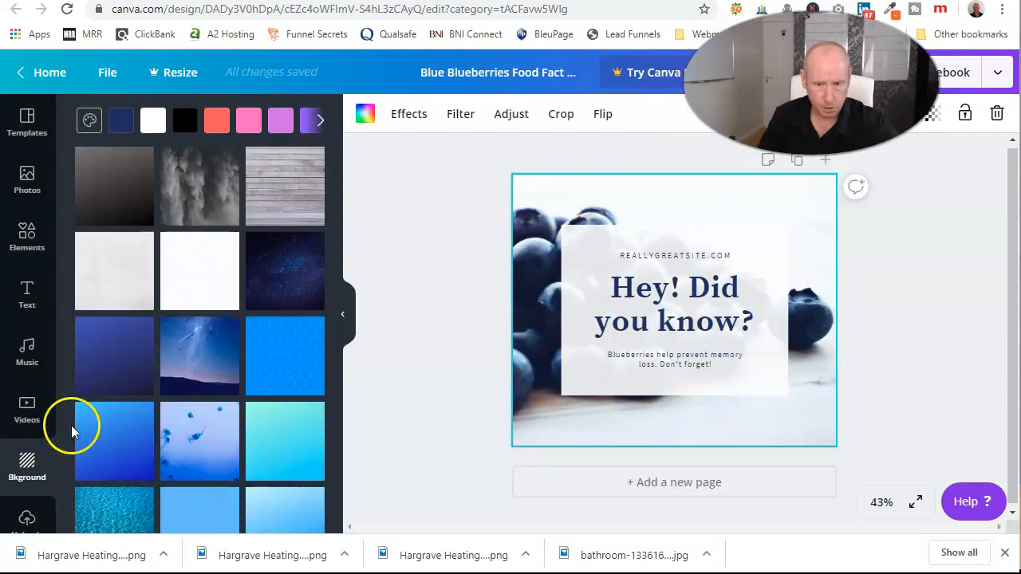
pyautogui.scroll(-3, 239, 351)
pyautogui.scroll(2, 200, 327)
pyautogui.click(219, 343)
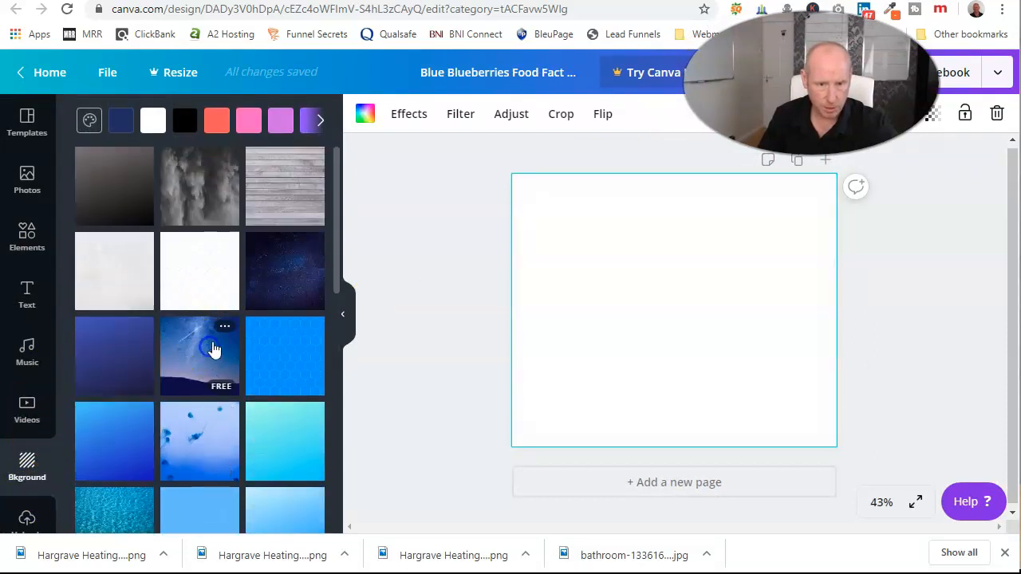
pyautogui.click(707, 287)
pyautogui.click(670, 309)
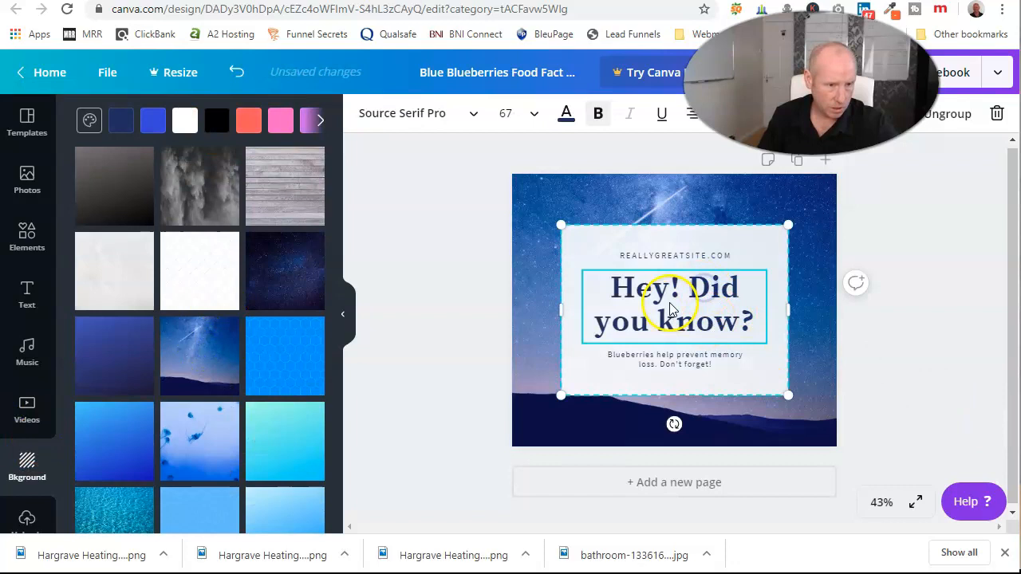
pyautogui.click(684, 256)
pyautogui.click(687, 291)
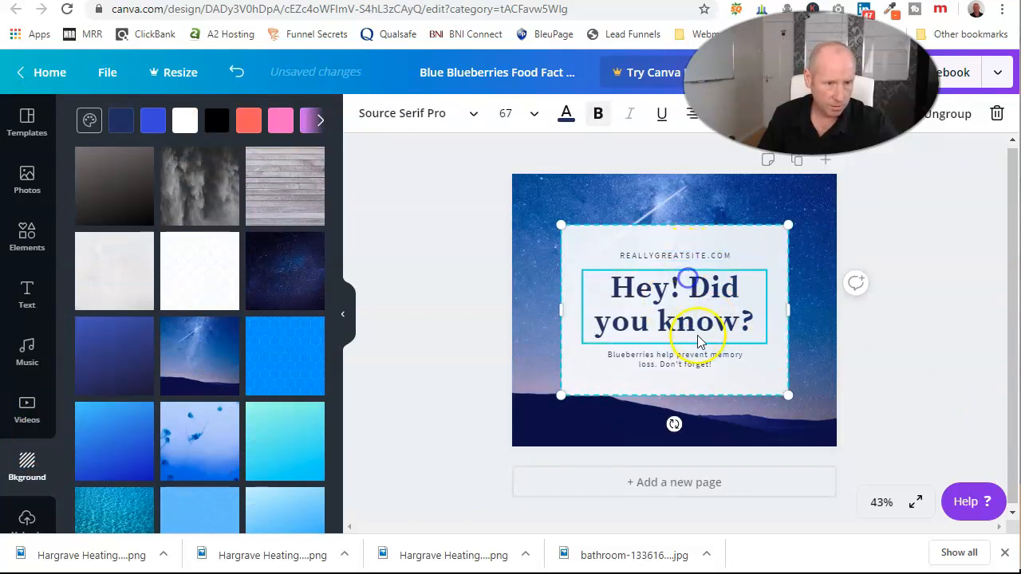
pyautogui.click(694, 363)
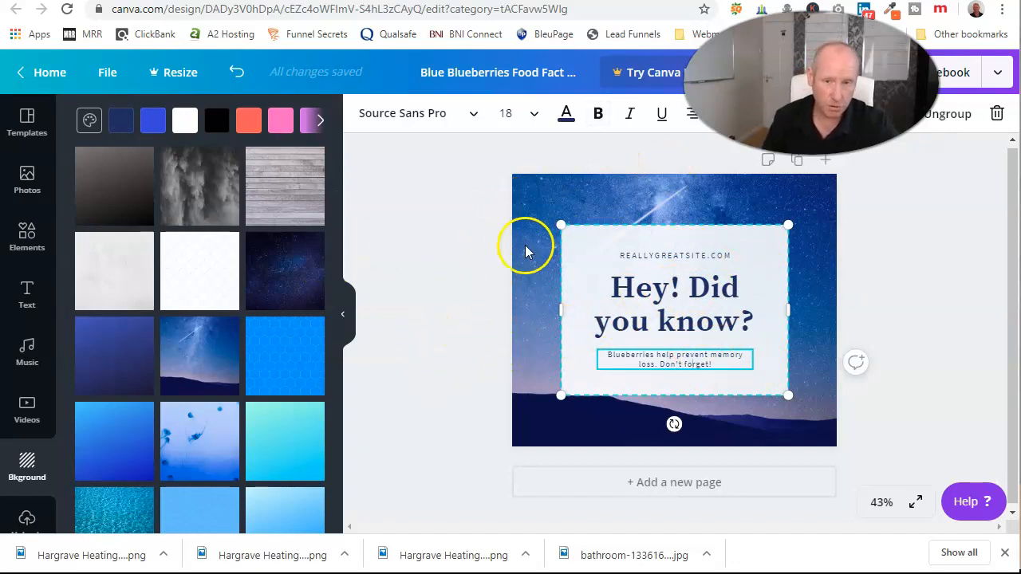
pyautogui.scroll(-3, 39, 414)
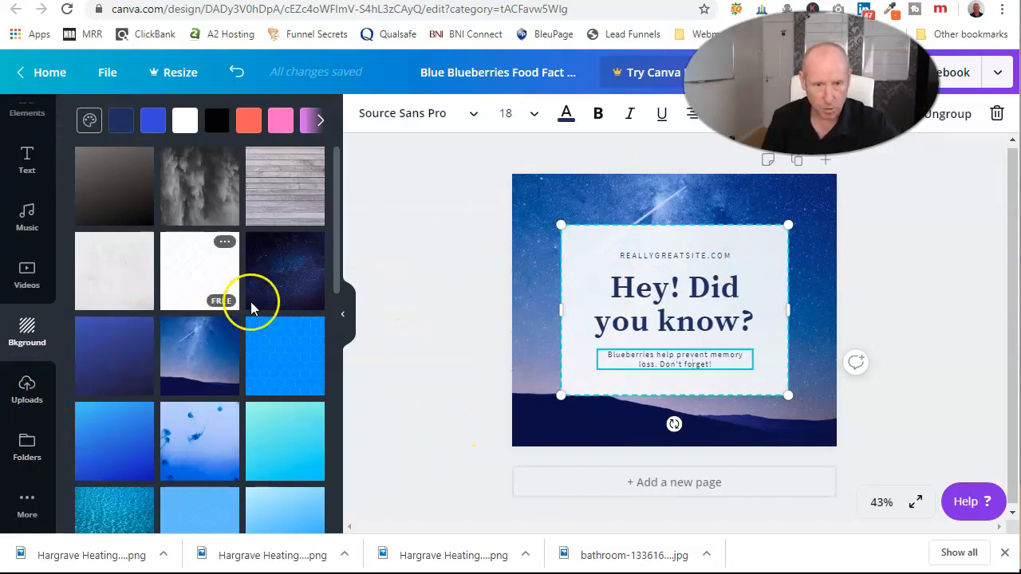
pyautogui.scroll(-7, 219, 421)
pyautogui.scroll(-10, 221, 421)
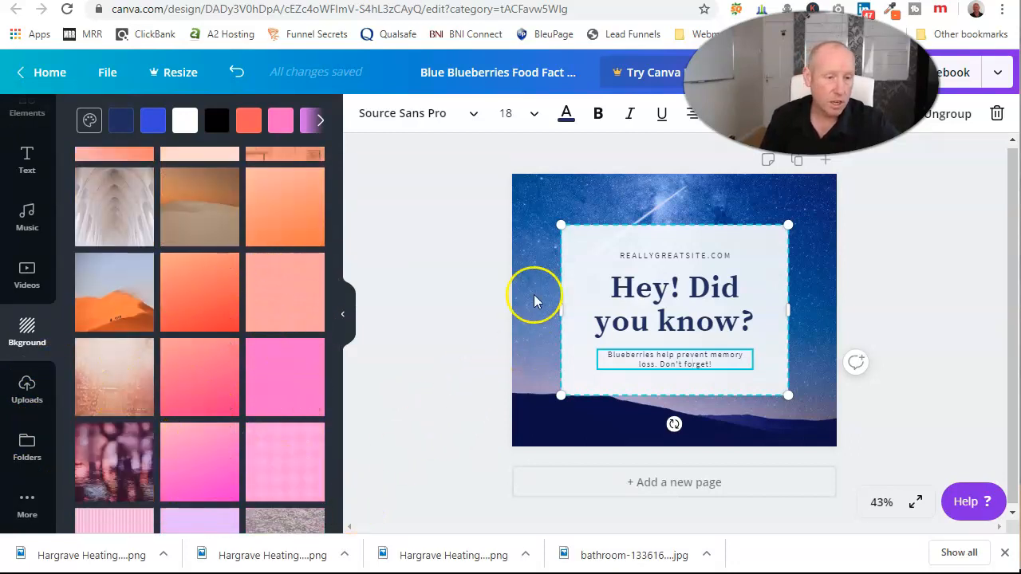
pyautogui.click(540, 204)
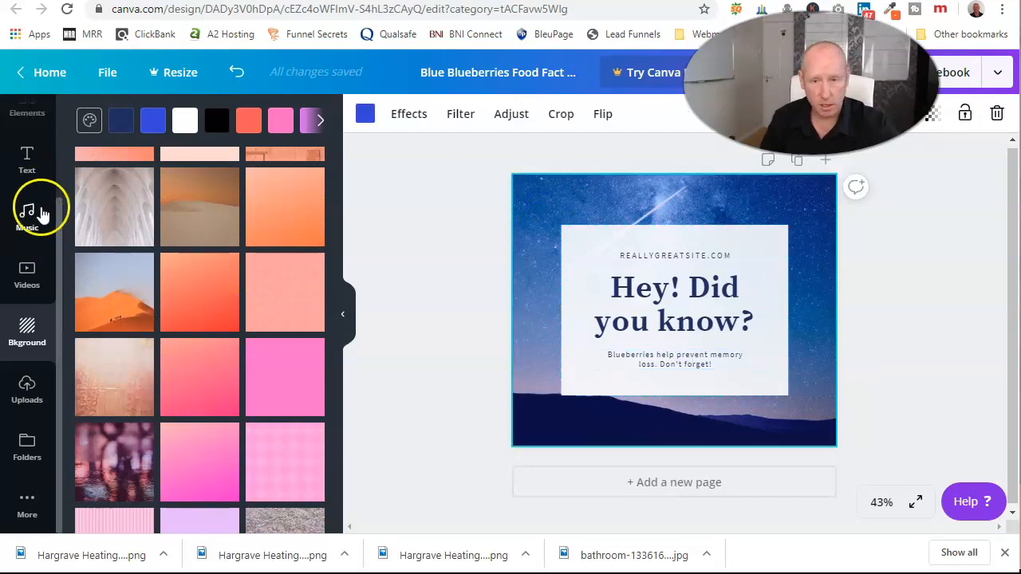
pyautogui.scroll(15, 80, 296)
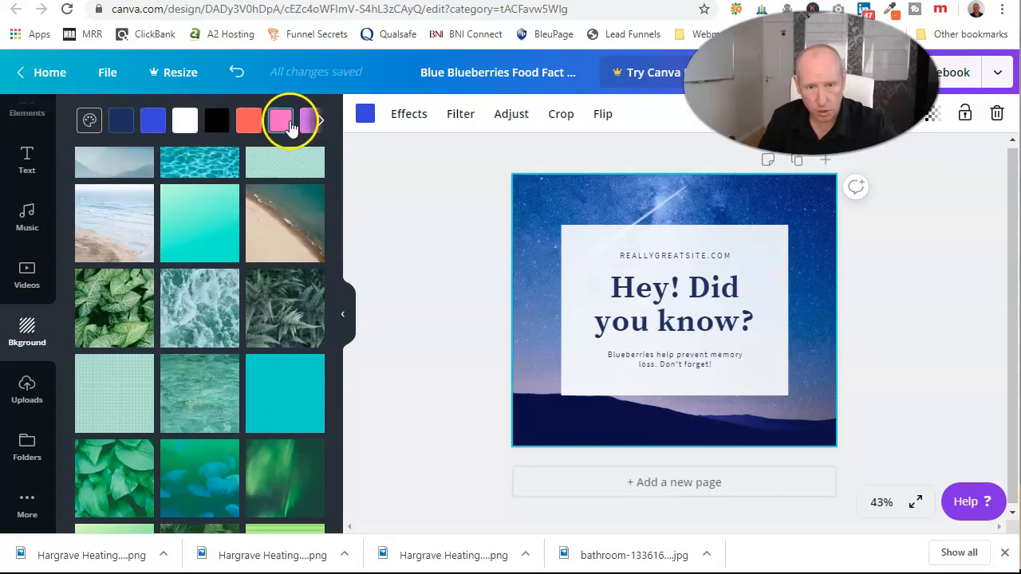
pyautogui.click(318, 120)
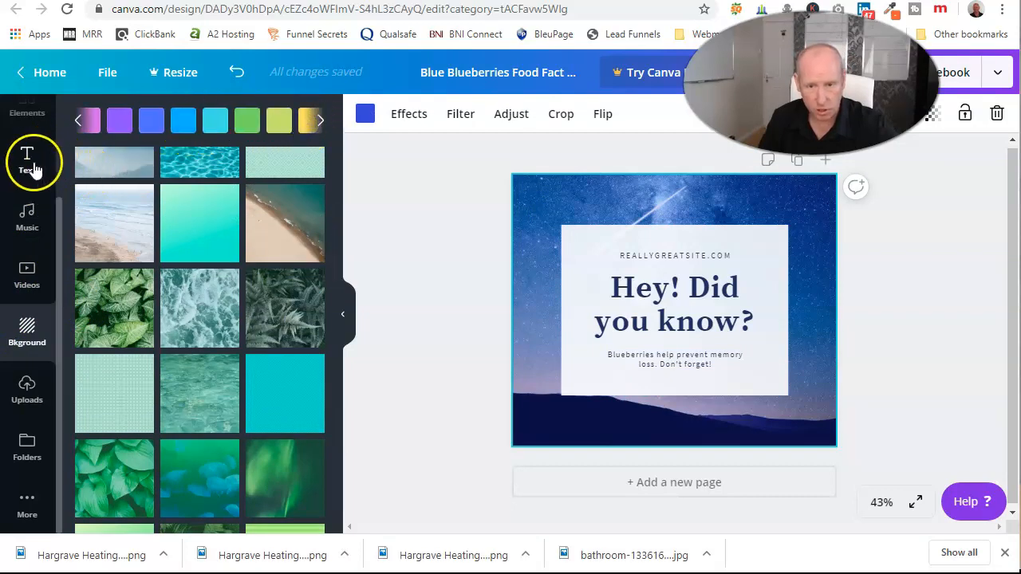
# Search the stock photos for 'engineer' and add the hard-hat engineer photo to the design.
pyautogui.scroll(3, 28, 172)
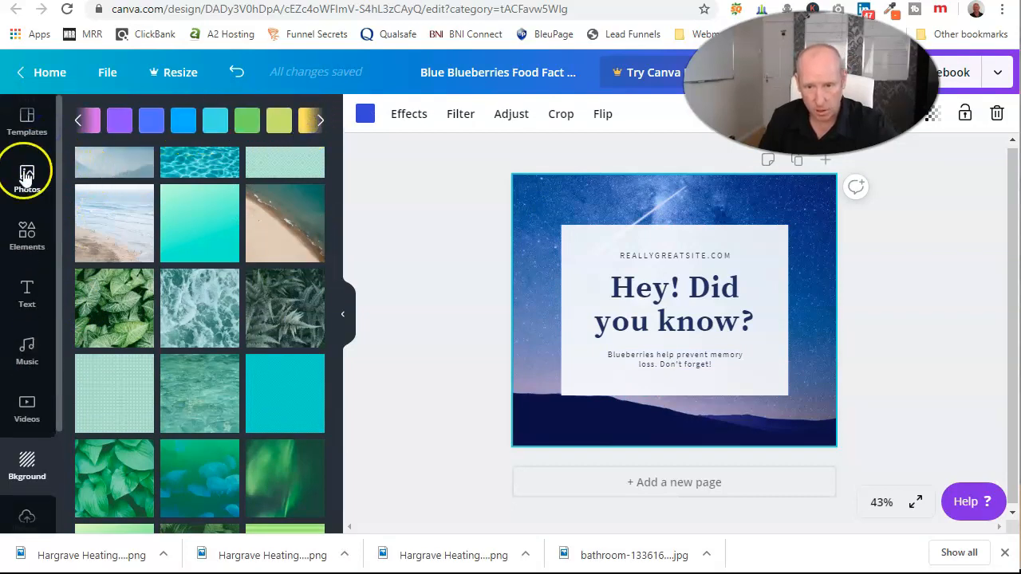
pyautogui.click(26, 176)
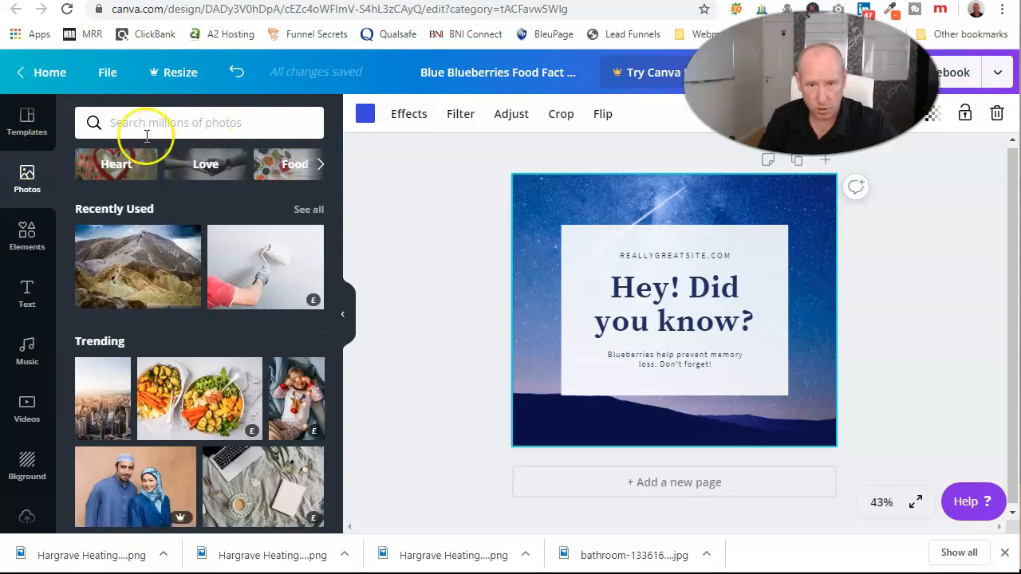
pyautogui.click(191, 121)
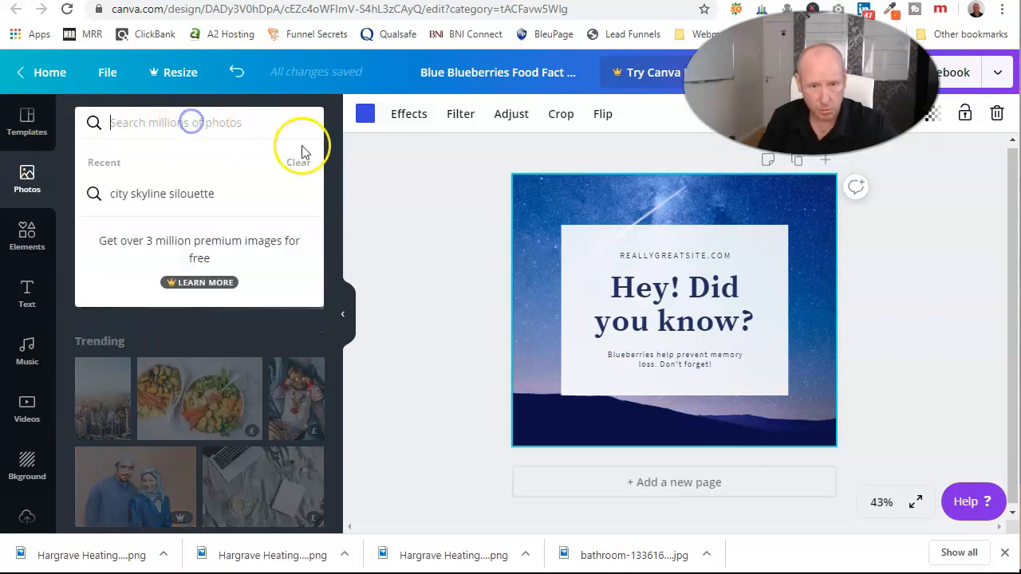
pyautogui.write('engineer')
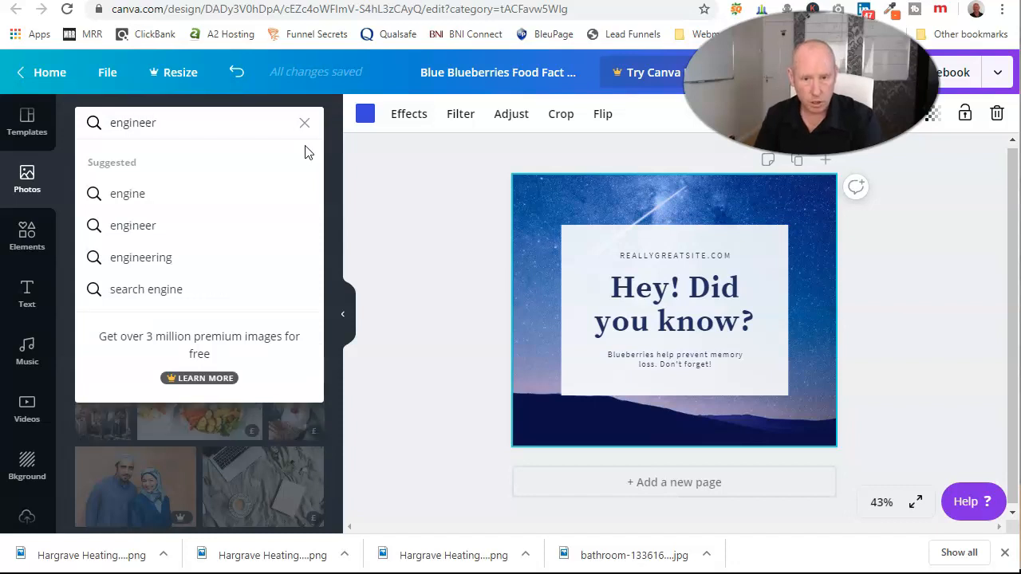
pyautogui.press('Return')
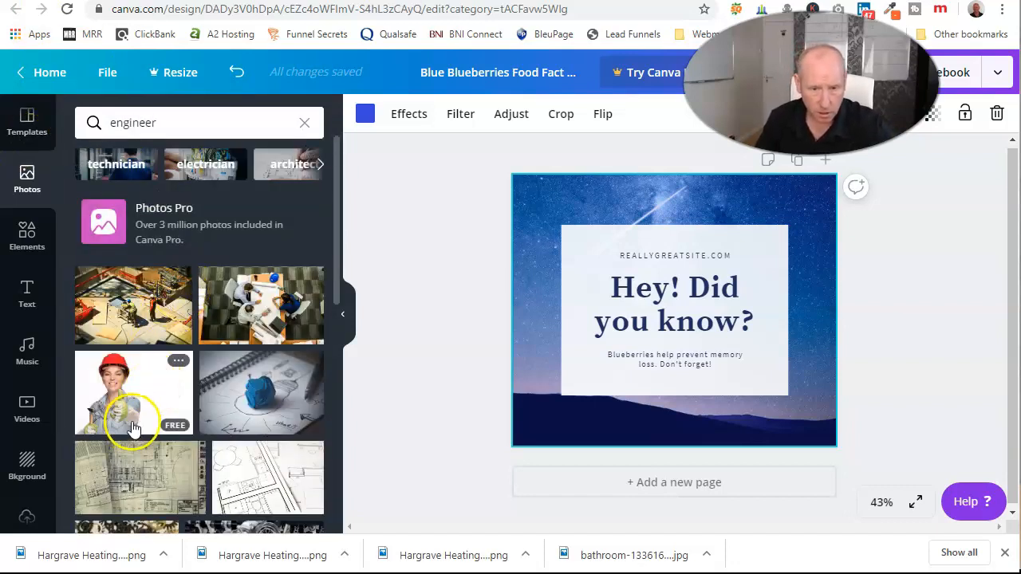
pyautogui.click(164, 375)
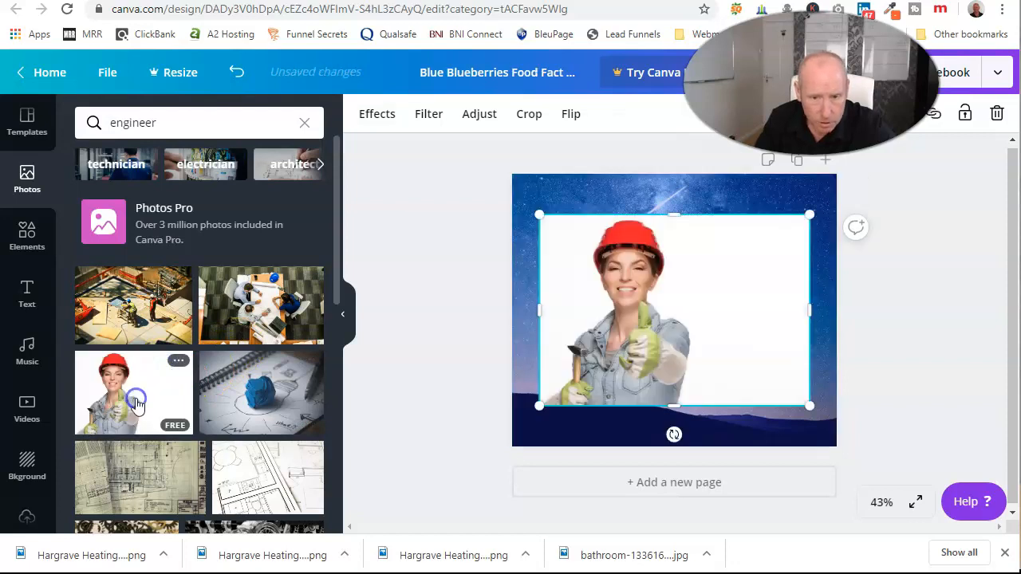
# Enlarge and position the engineer photo so it covers the whole page.
pyautogui.moveTo(588, 262); pyautogui.dragTo(559, 229)
pyautogui.moveTo(515, 187); pyautogui.dragTo(467, 167)
pyautogui.moveTo(813, 405); pyautogui.dragTo(866, 447)
pyautogui.moveTo(720, 332); pyautogui.dragTo(721, 334)
# Shrink the 'Hey! Did you know?' text group and move it to the lower right corner.
pyautogui.click(387, 320)
pyautogui.click(687, 259)
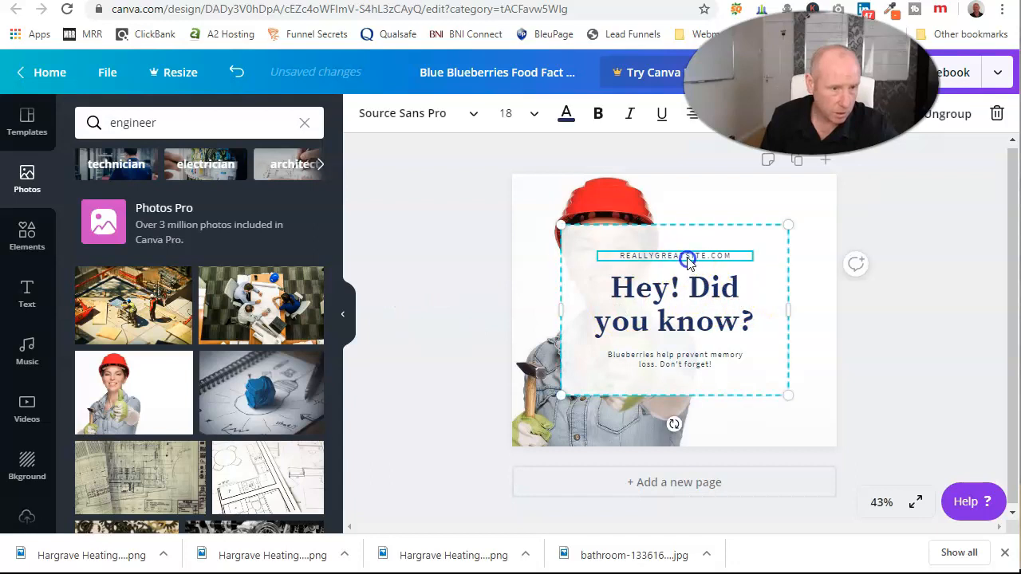
pyautogui.moveTo(684, 235); pyautogui.dragTo(740, 228)
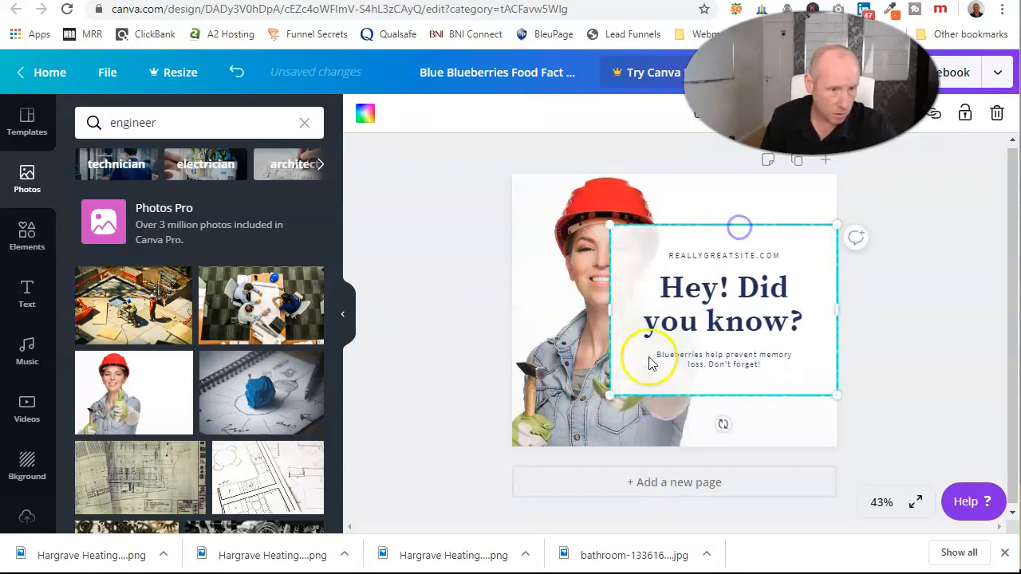
pyautogui.moveTo(611, 395); pyautogui.dragTo(639, 363)
pyautogui.moveTo(719, 315); pyautogui.dragTo(724, 409)
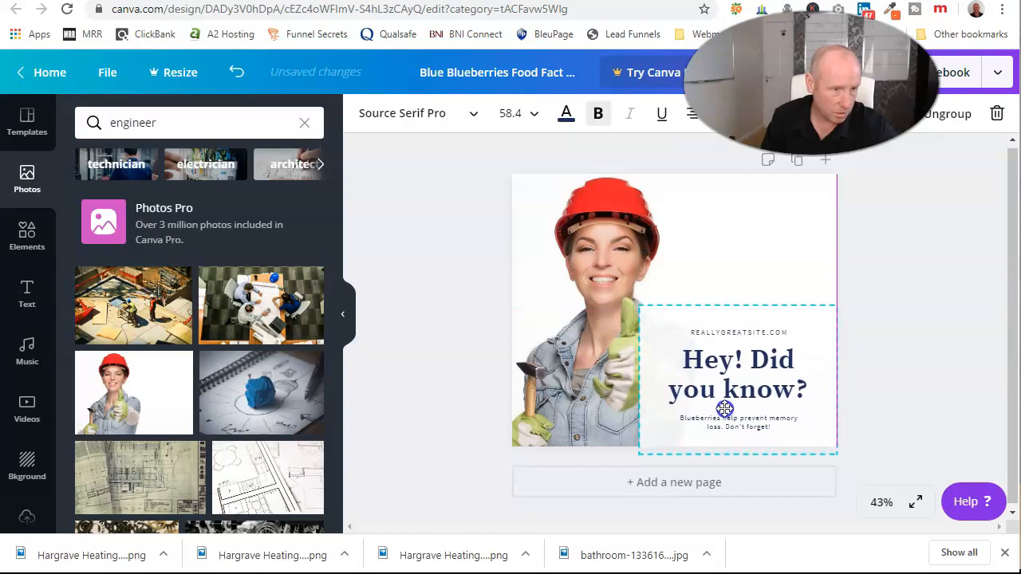
pyautogui.click(909, 331)
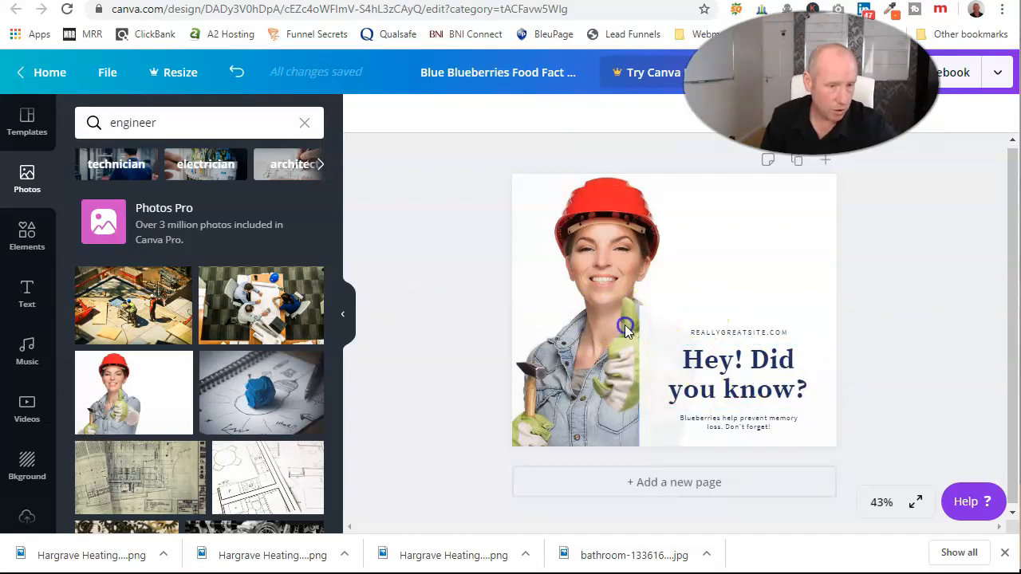
pyautogui.click(648, 319)
pyautogui.click(727, 360)
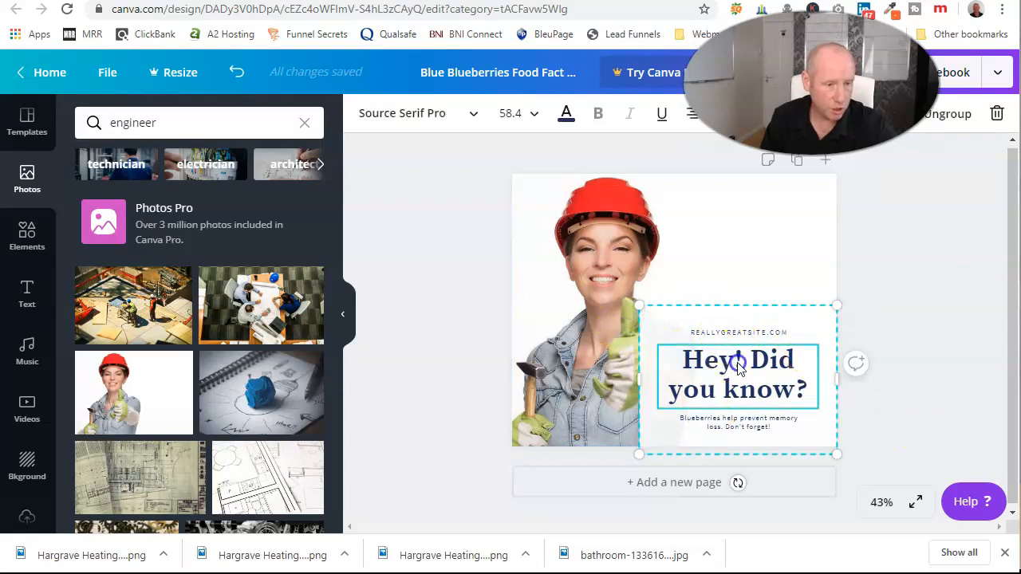
# Replace the 'Hey! Did you know?' heading with 'Hey, Check Me Out!' on a single line.
pyautogui.doubleClick(736, 361)
pyautogui.write('Hey')
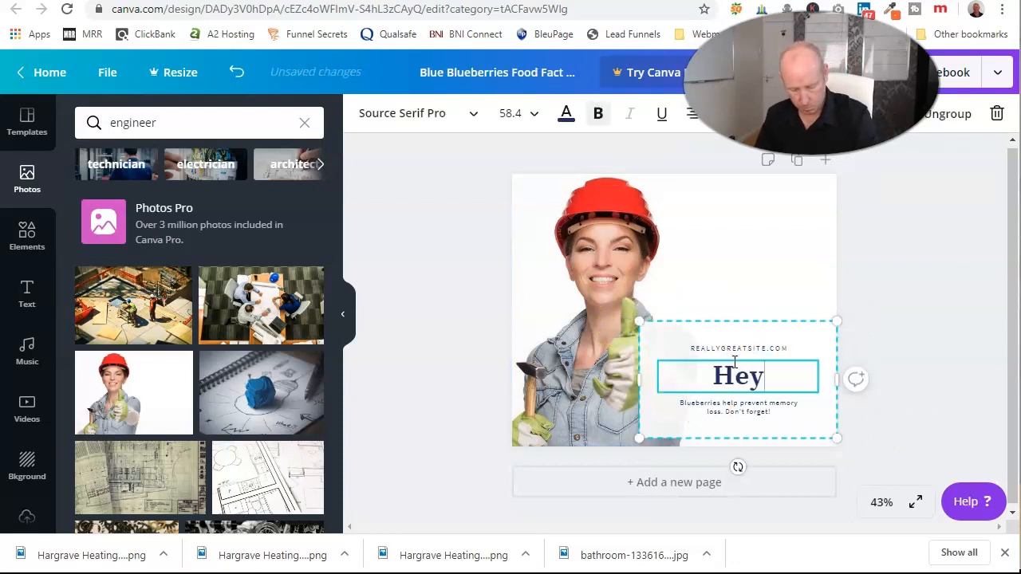
pyautogui.write(', Check')
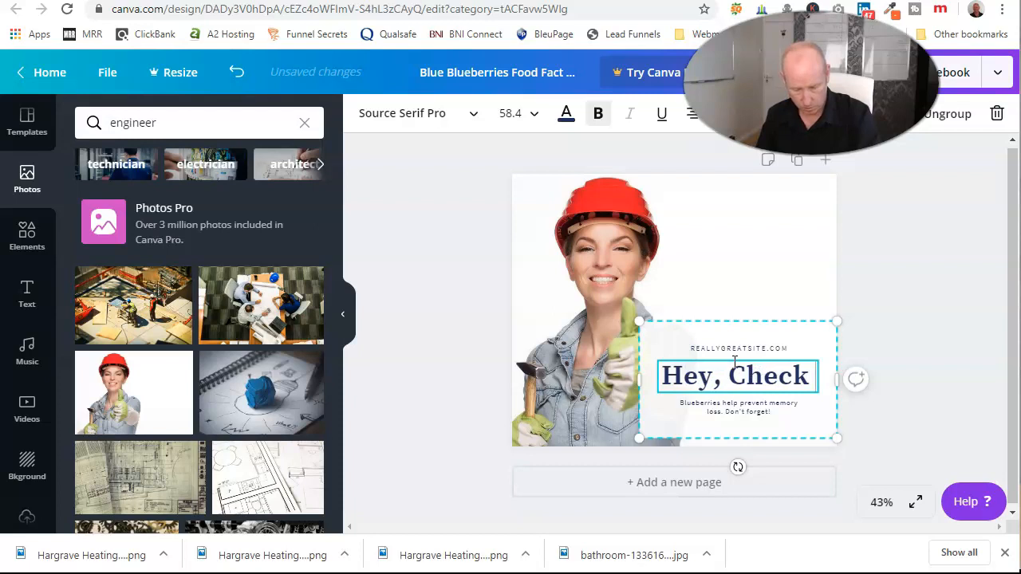
pyautogui.write(' Me Out!')
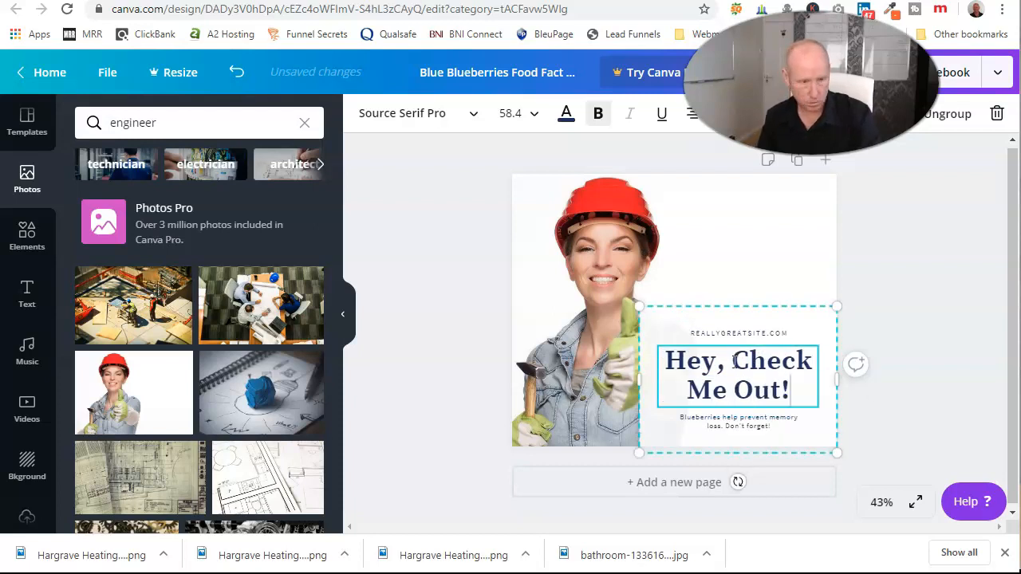
pyautogui.press('Return')
pyautogui.press('BackSpace')
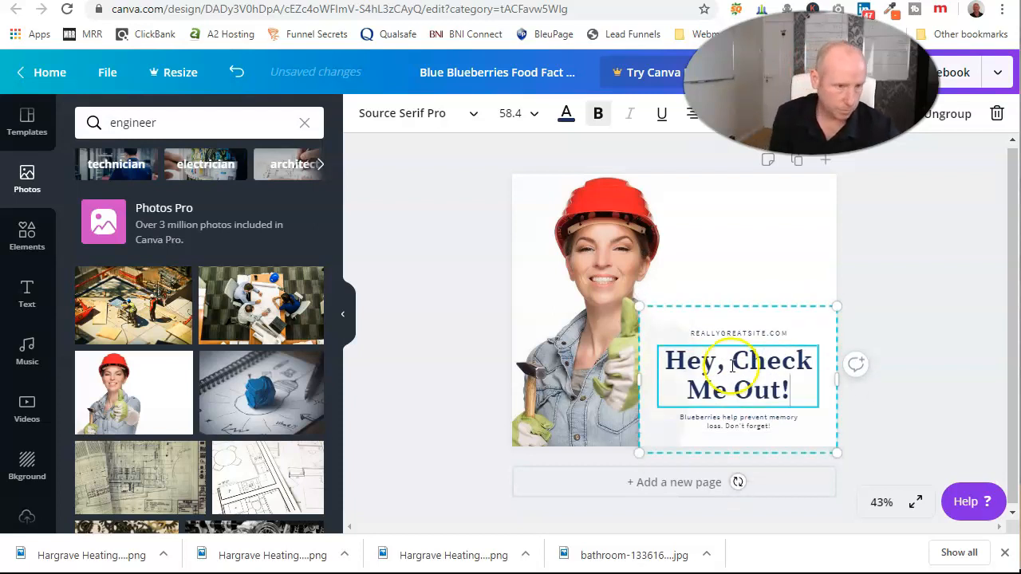
pyautogui.click(904, 397)
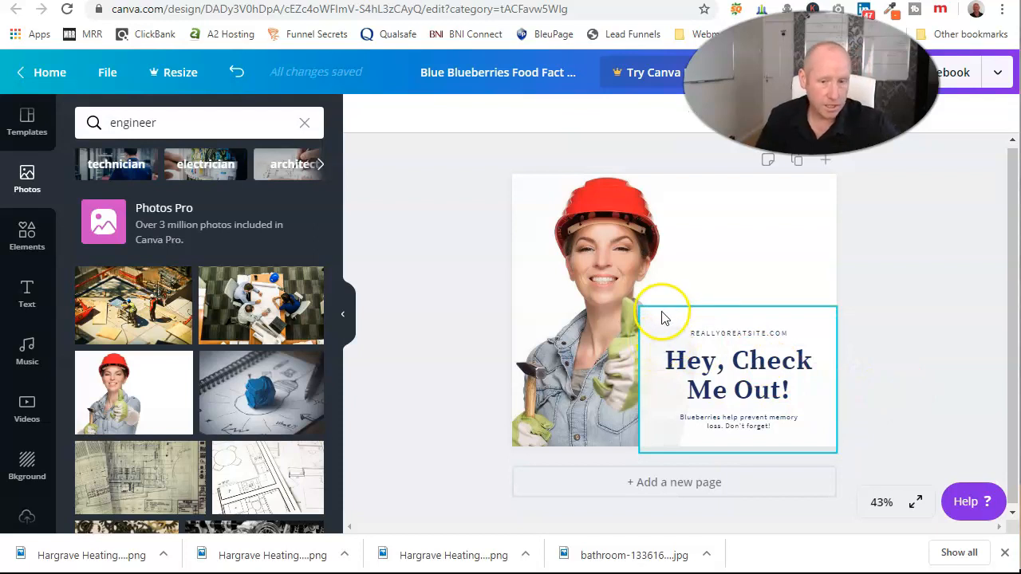
pyautogui.click(271, 391)
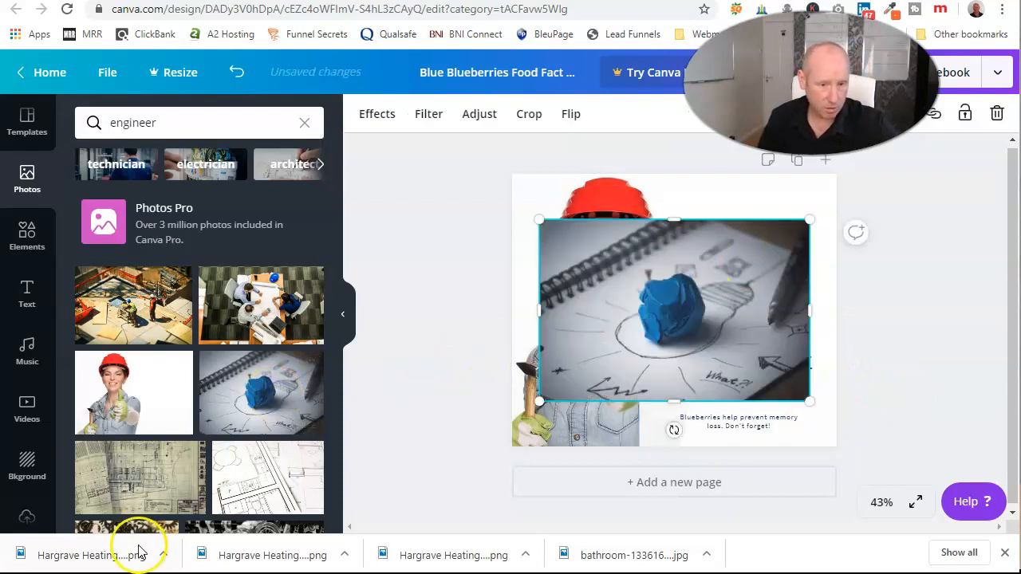
pyautogui.scroll(-4, 228, 471)
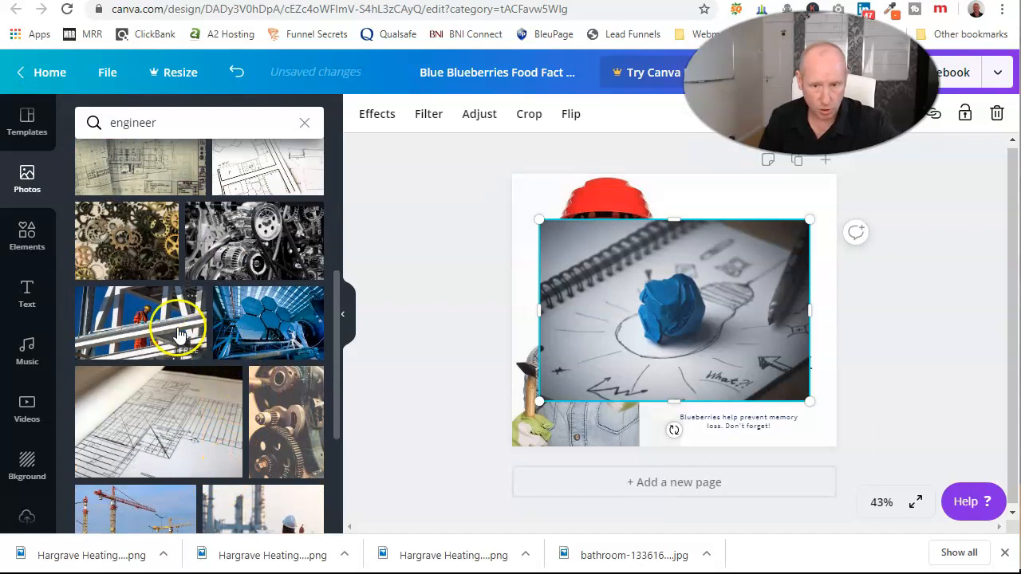
pyautogui.moveTo(177, 335); pyautogui.dragTo(569, 308)
pyautogui.scroll(-4, 194, 484)
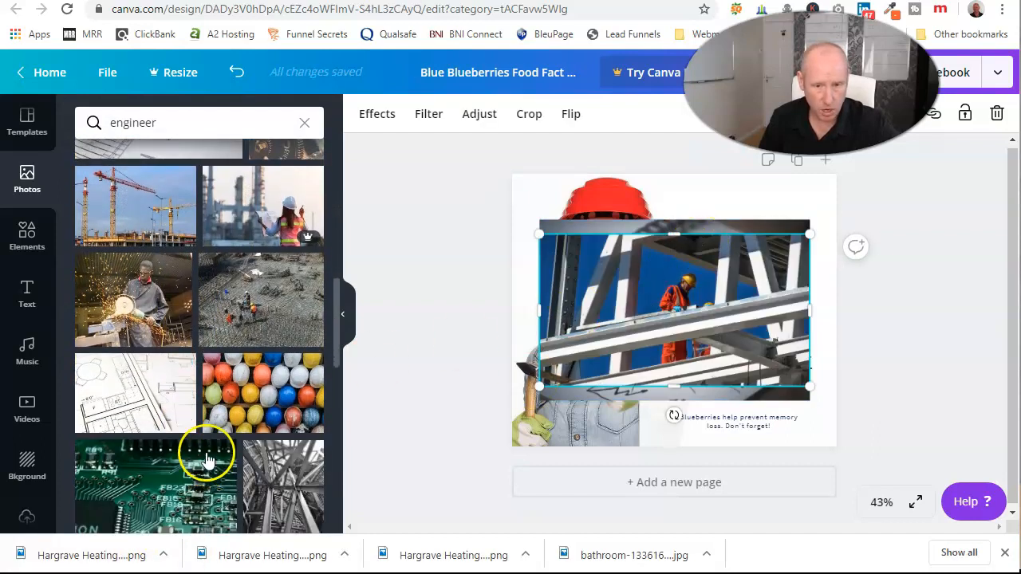
pyautogui.scroll(-3, 281, 399)
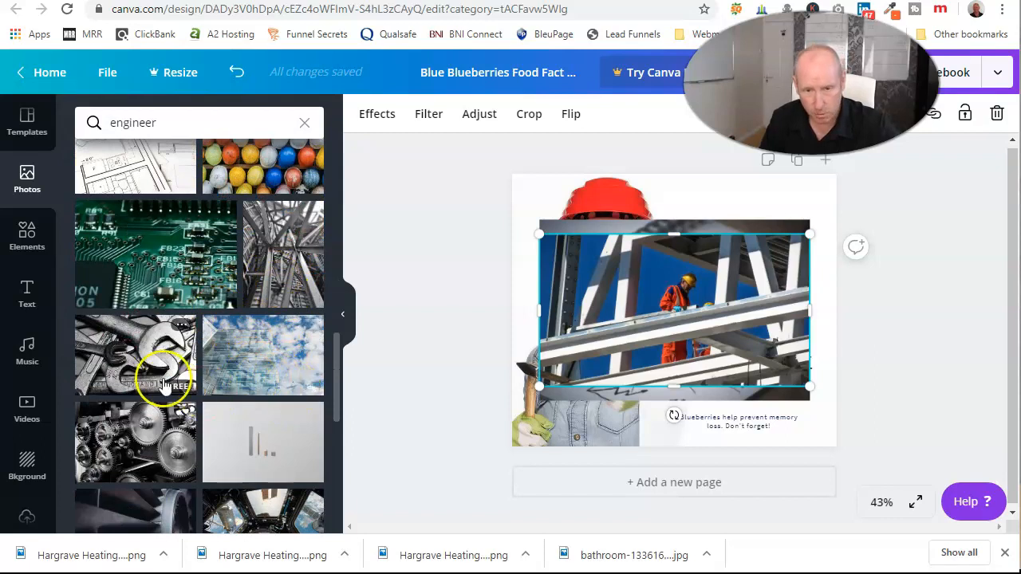
pyautogui.scroll(-5, 252, 463)
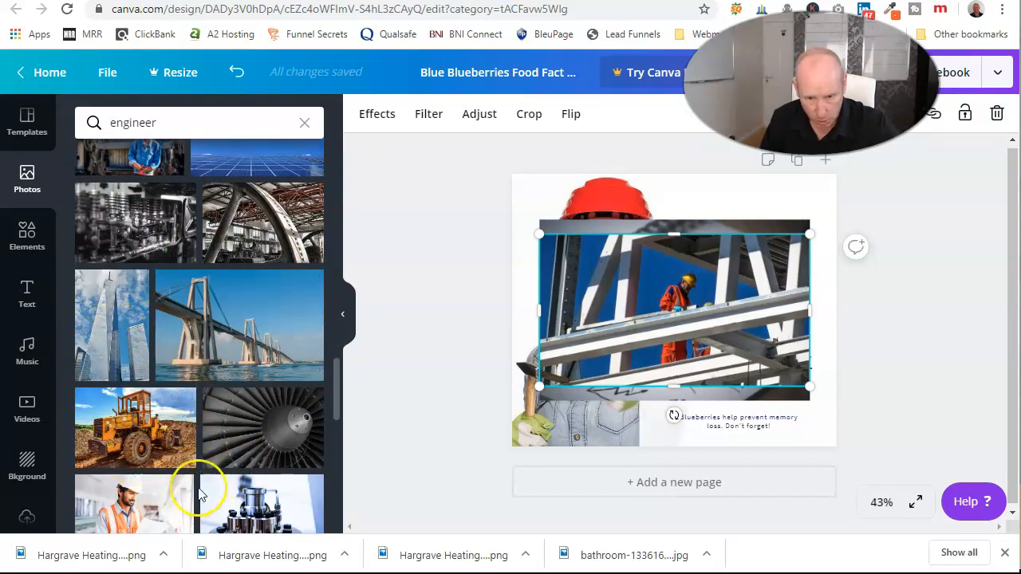
pyautogui.scroll(-3, 192, 460)
pyautogui.click(140, 291)
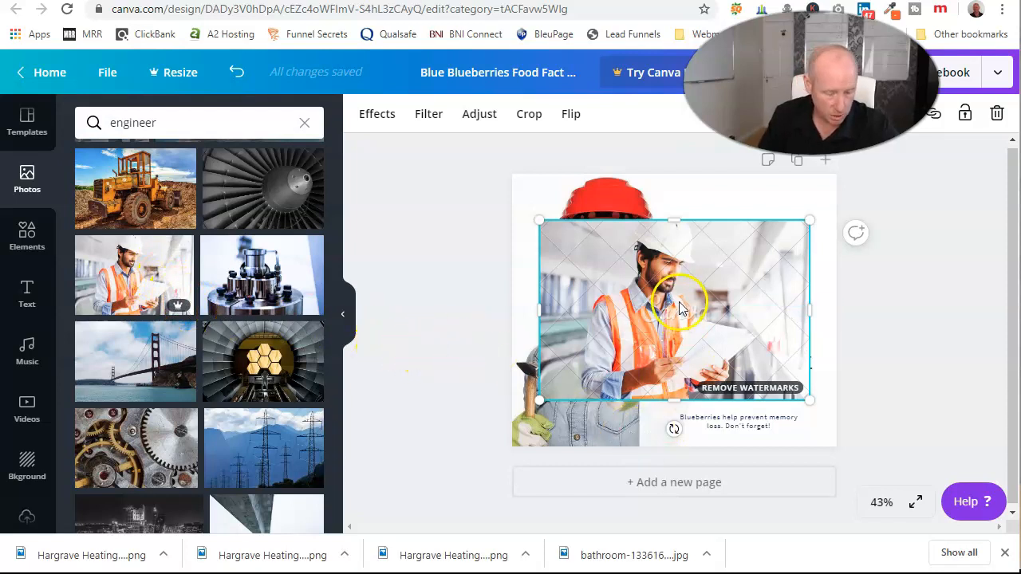
pyautogui.press('Delete')
pyautogui.click(712, 308)
pyautogui.press('Delete')
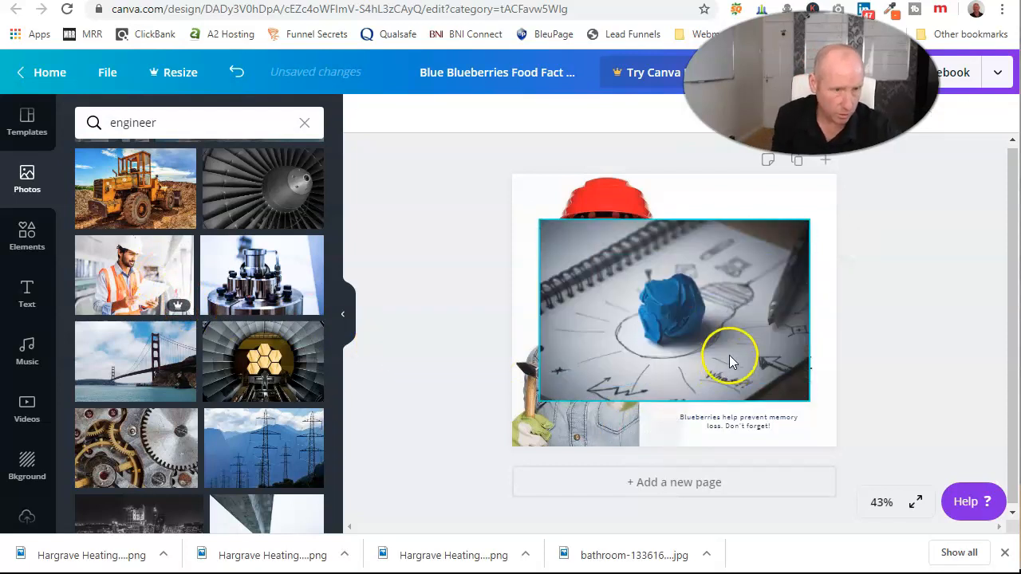
pyautogui.press('Delete')
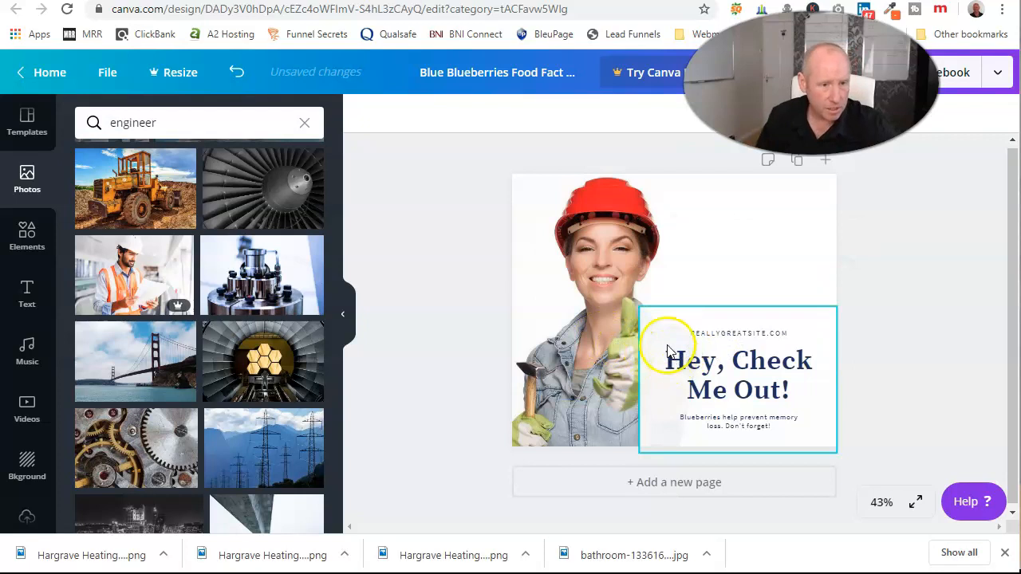
pyautogui.click(504, 347)
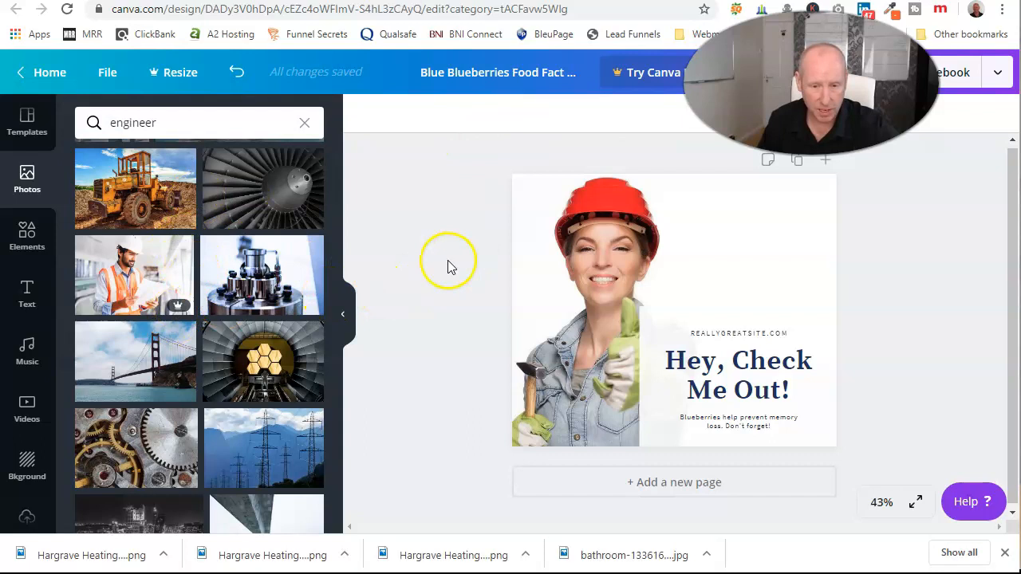
# Close Chrome's downloads bar at the bottom of the window.
pyautogui.click(1007, 554)
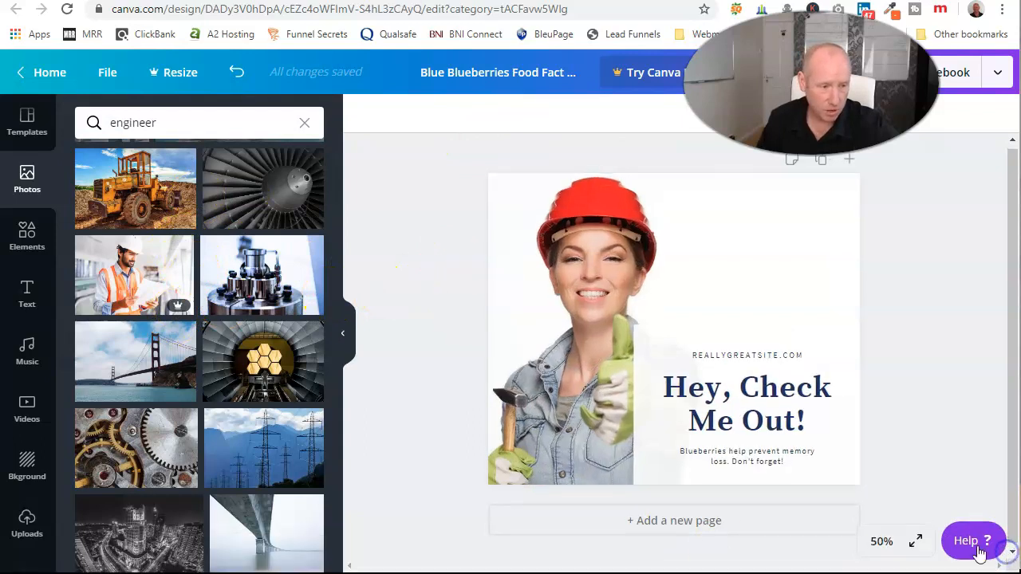